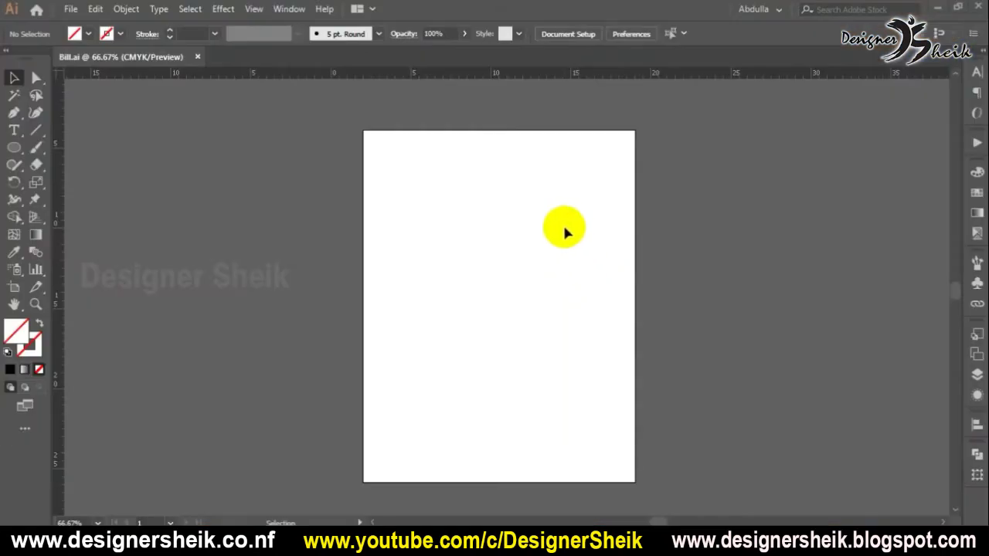
# Step: Check the width and height set for the blank bill's artboard
pyautogui.scroll(-1, 564, 232)
pyautogui.hotkey('shift', 'o')
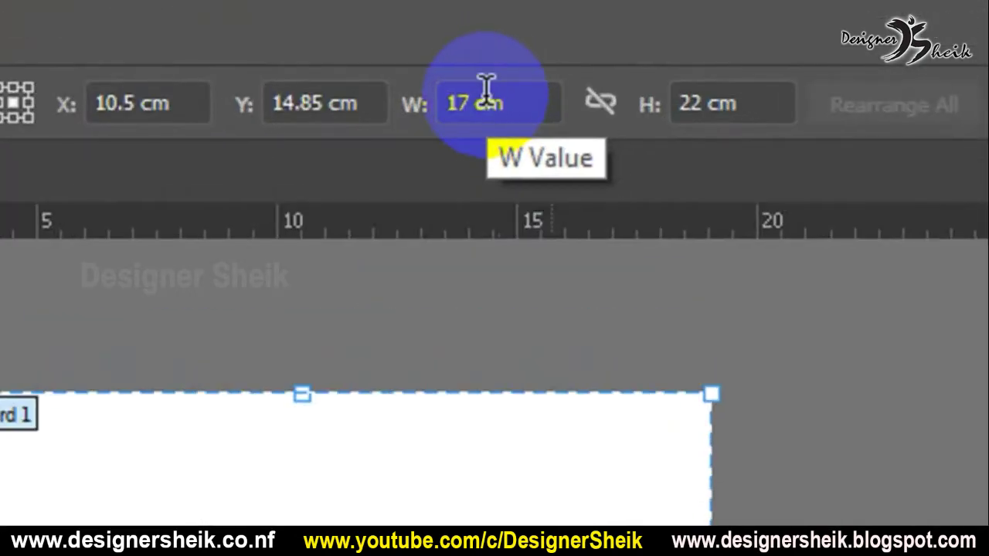
pyautogui.doubleClick(555, 33)
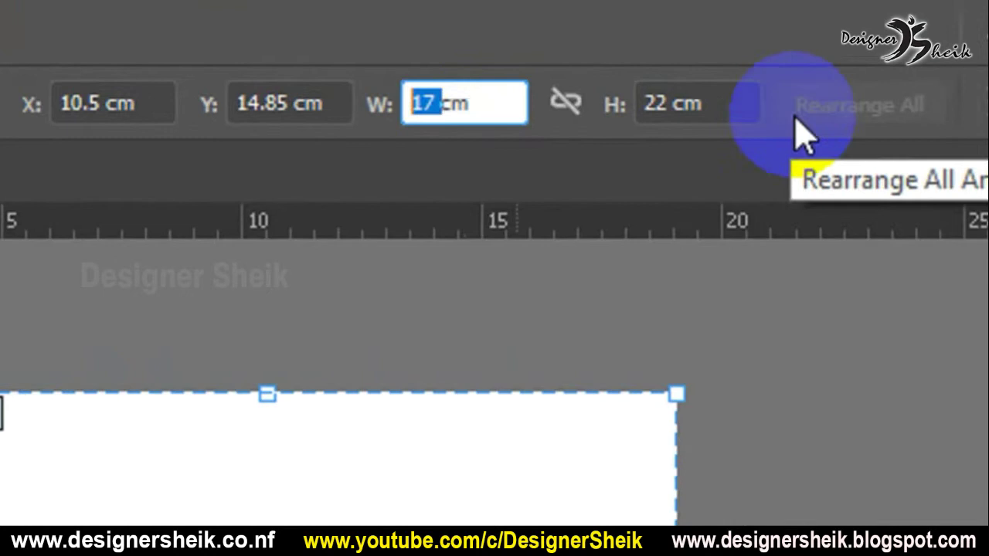
pyautogui.doubleClick(709, 94)
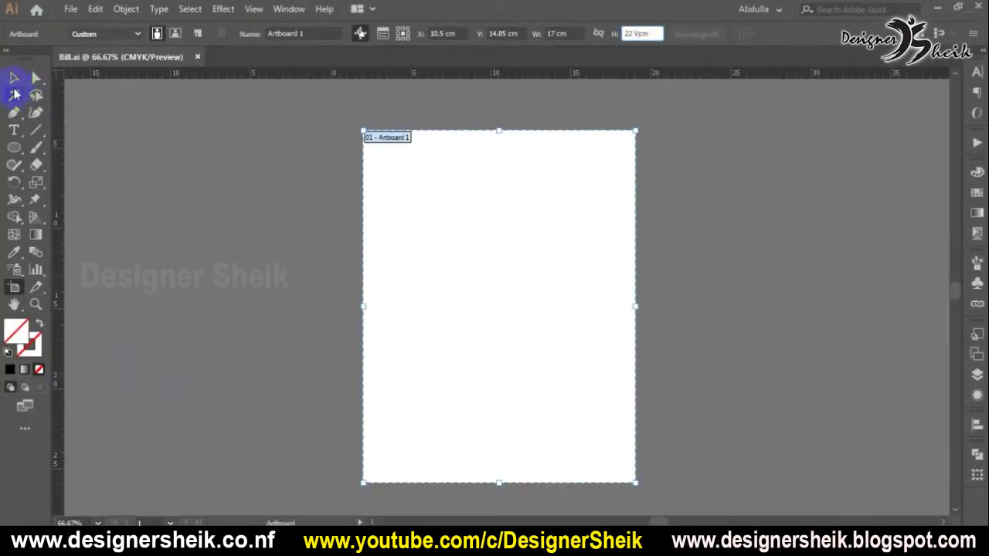
pyautogui.click(14, 77)
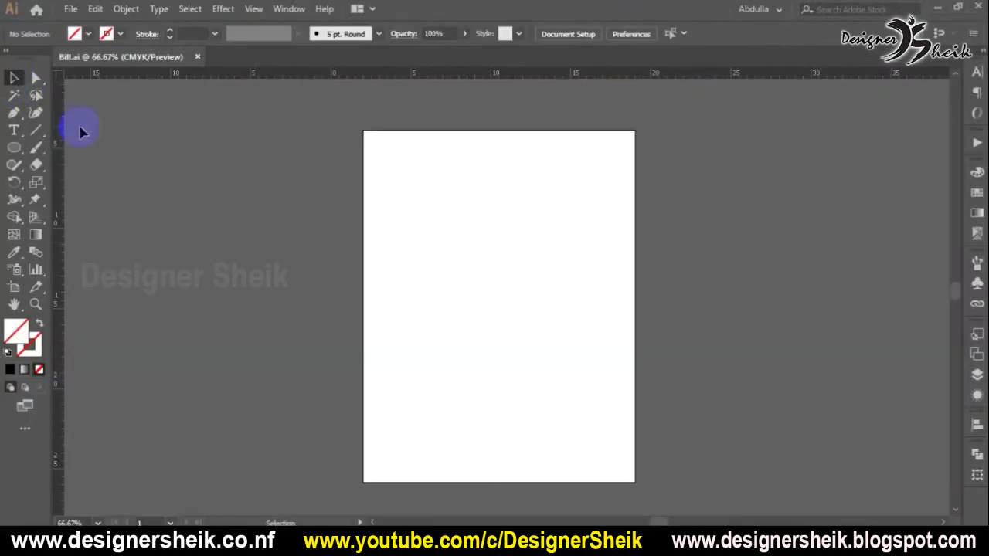
# Step: Place the linked image Scan.jpg of the bill on the artboard, enlarge it slightly within the page and deselect it
pyautogui.click(458, 248)
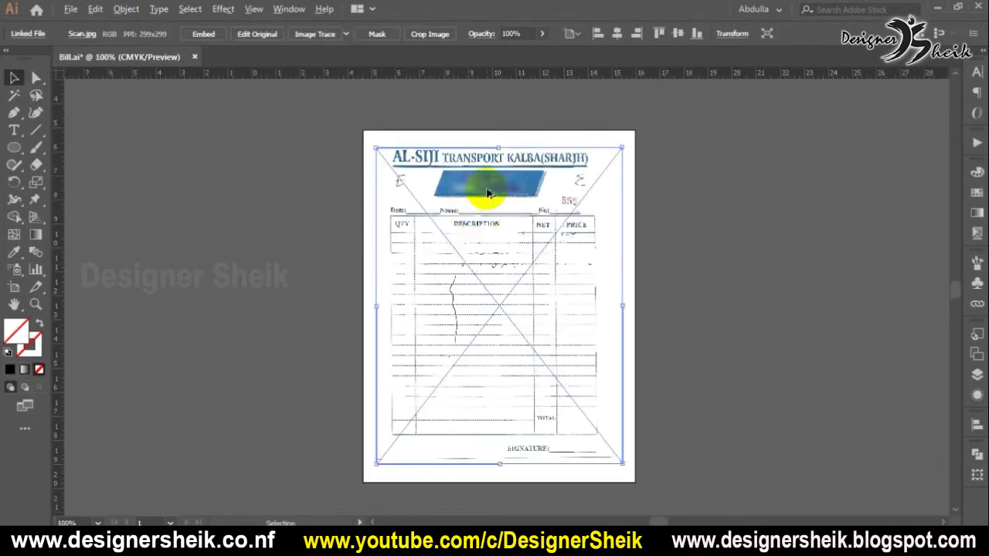
pyautogui.hotkey('ctrl', '=')
pyautogui.scroll(-3, 494, 236)
pyautogui.scroll(1, 495, 241)
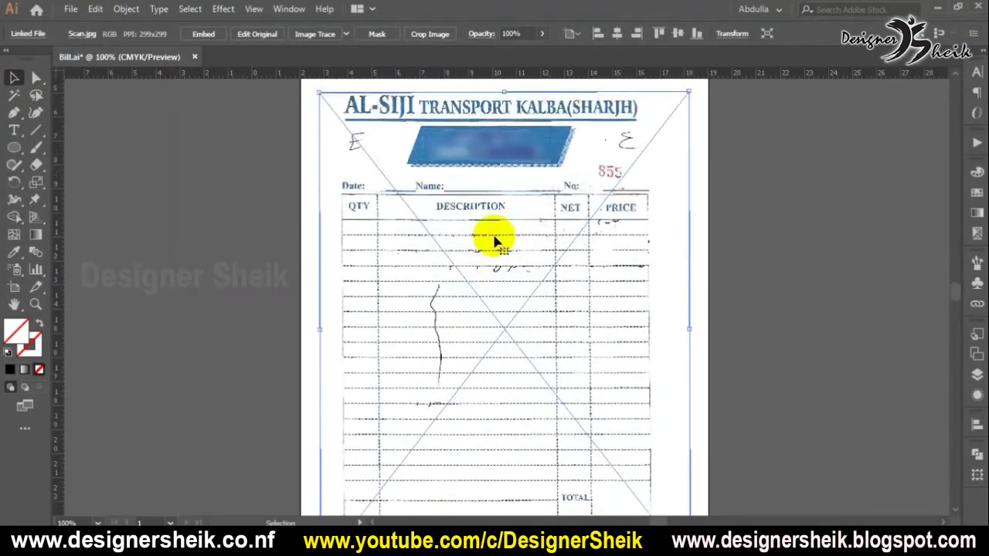
pyautogui.scroll(1, 495, 242)
pyautogui.hotkey('ctrl', 'shift', 'a')
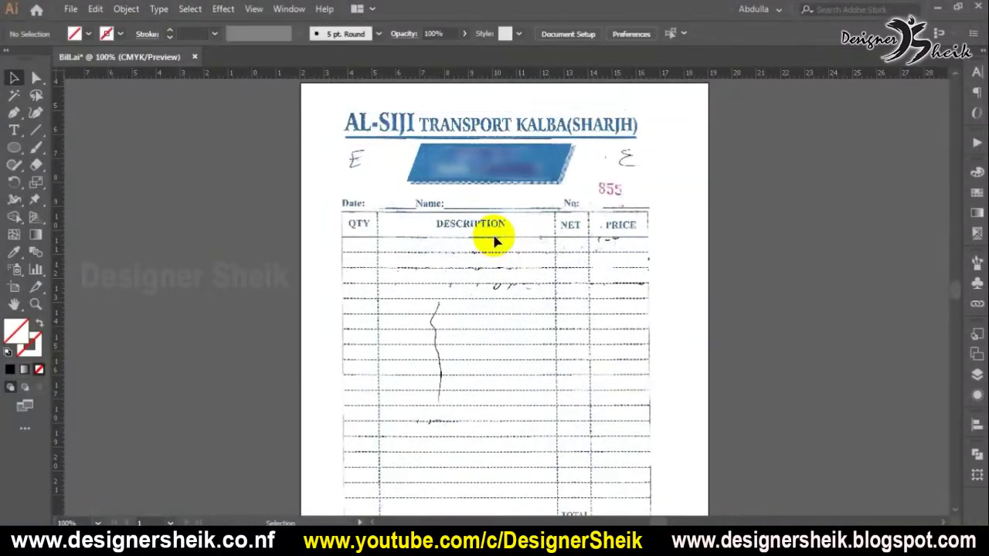
# Step: Trace the underline beneath the AL-SIJI TRANSPORT heading with a straight horizontal line and give it a 3 pt black stroke
pyautogui.scroll(-1, 494, 241)
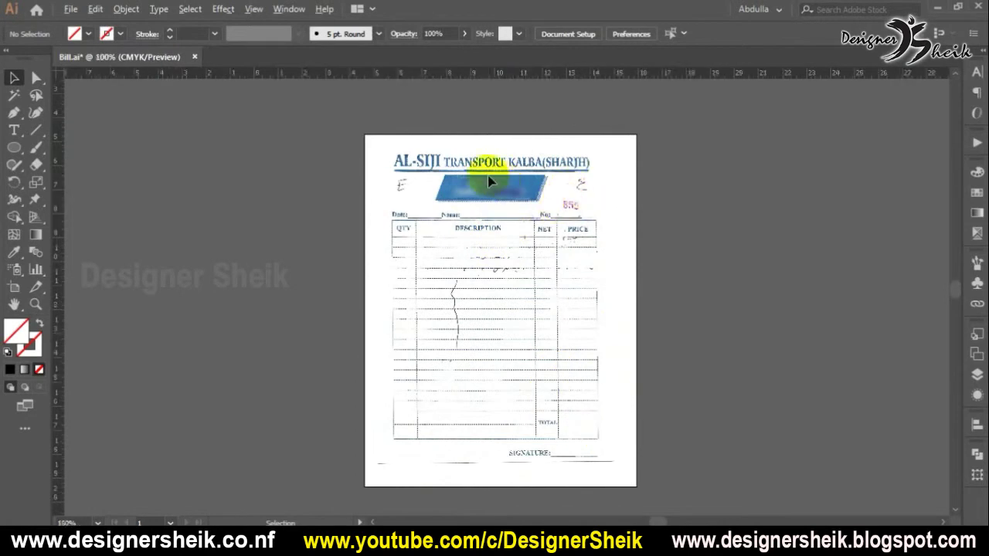
pyautogui.scroll(3, 487, 175)
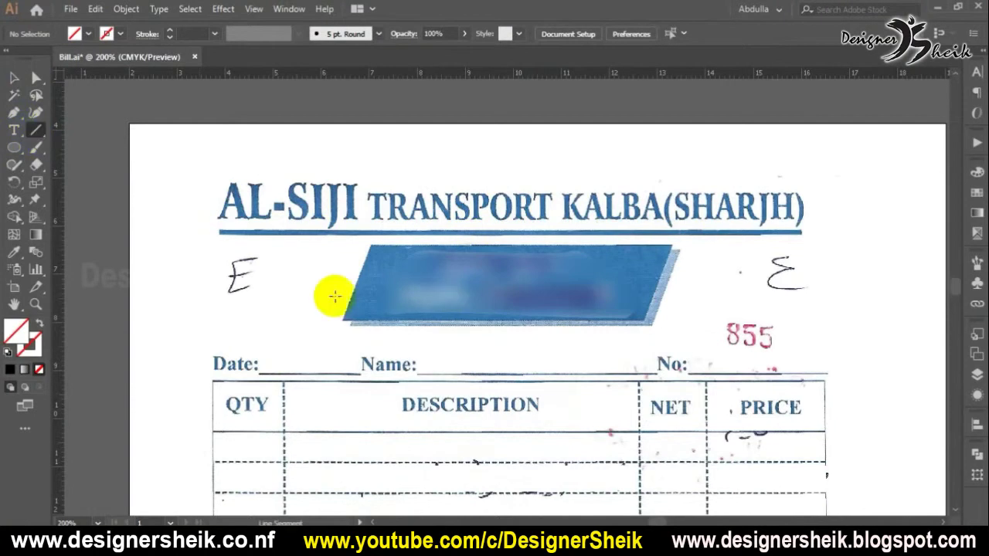
pyautogui.click(36, 133)
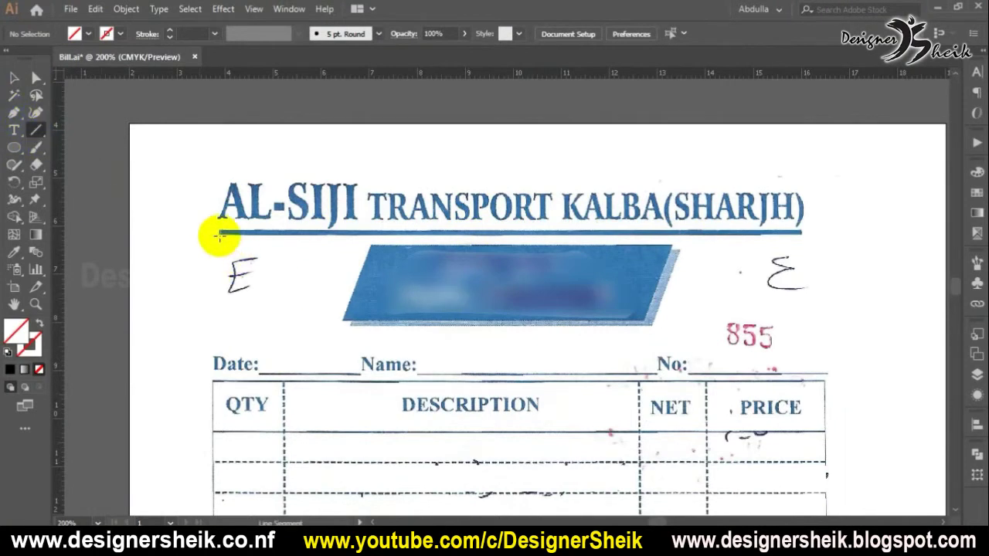
pyautogui.moveTo(219, 233)
pyautogui.mouseDown()
pyautogui.moveTo(375, 222)
pyautogui.moveTo(803, 231)
pyautogui.mouseUp()
pyautogui.click(194, 32)
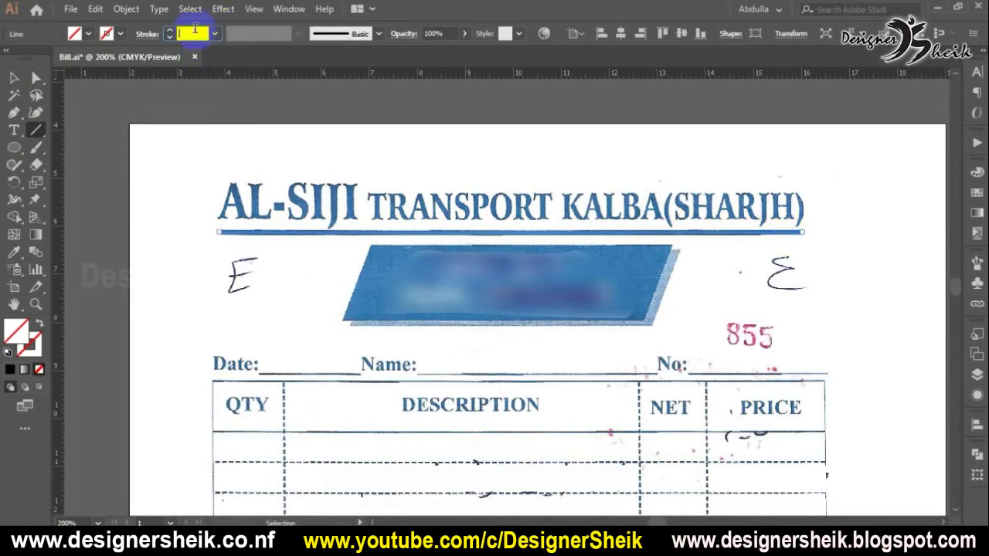
pyautogui.write('1')
pyautogui.press('Return')
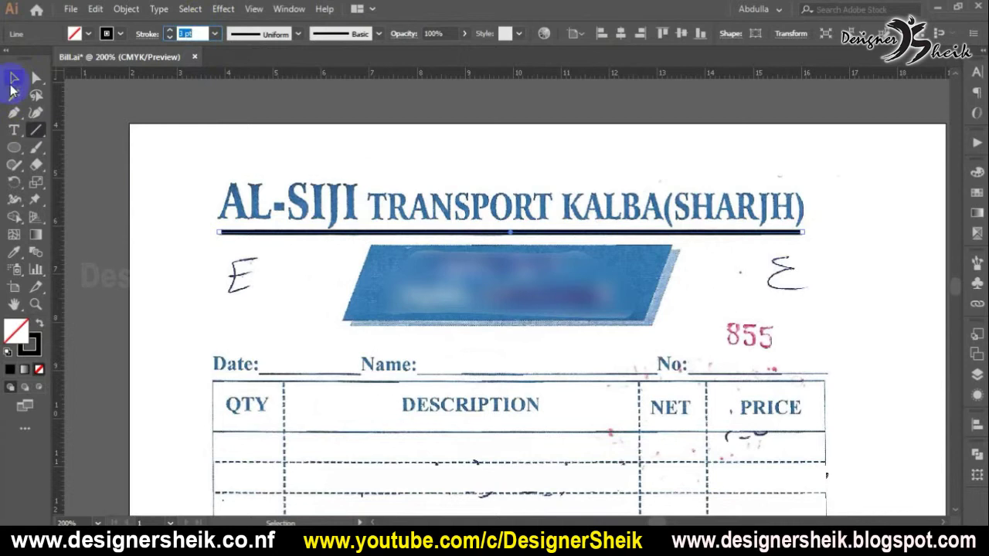
pyautogui.click(13, 78)
pyautogui.scroll(2, 350, 222)
pyautogui.click(351, 267)
pyautogui.moveTo(378, 250); pyautogui.dragTo(389, 246)
pyautogui.scroll(-2, 387, 242)
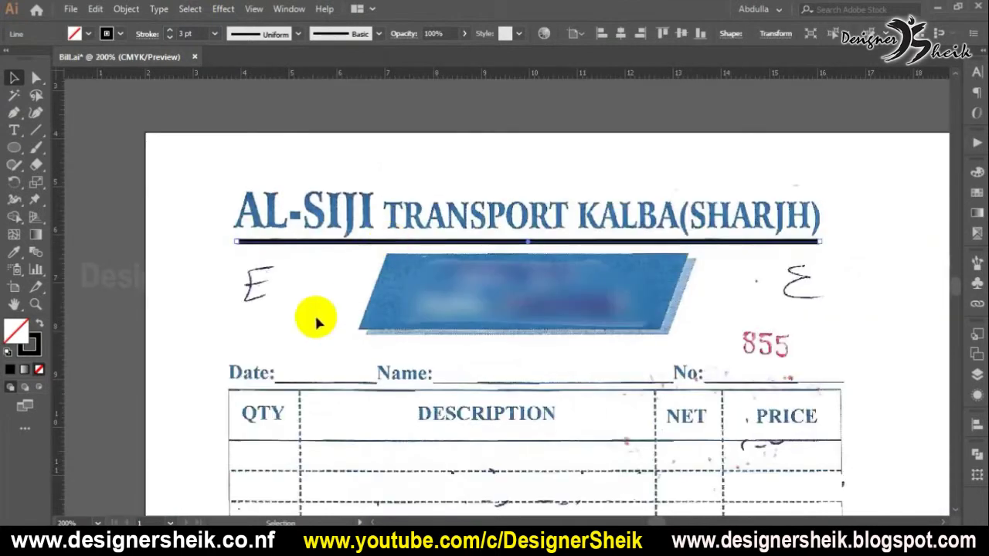
pyautogui.click(316, 318)
# Step: Add two vertical ruler guides, one along the scanned table's left edge and one along its right edge
pyautogui.scroll(-2, 366, 299)
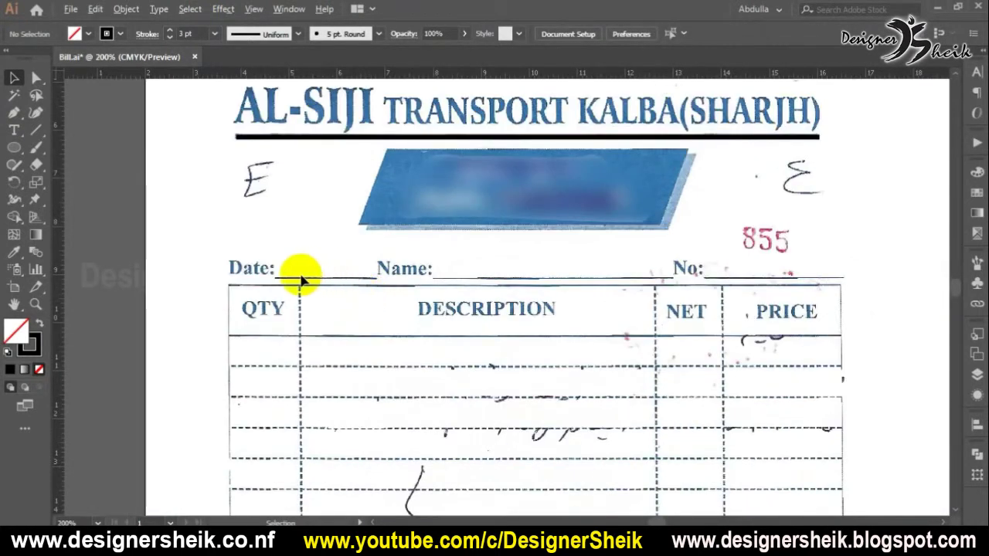
pyautogui.scroll(2, 298, 275)
pyautogui.moveTo(65, 252); pyautogui.dragTo(267, 262)
pyautogui.scroll(-1, 224, 294)
pyautogui.moveTo(720, 303); pyautogui.dragTo(182, 330)
pyautogui.moveTo(51, 279); pyautogui.dragTo(634, 298)
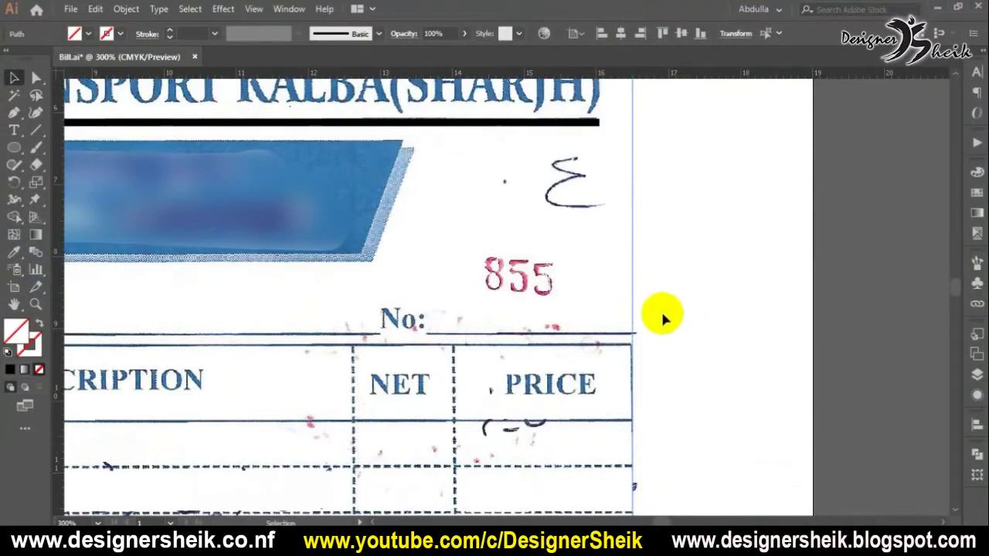
pyautogui.scroll(-4, 673, 325)
pyautogui.click(675, 363)
pyautogui.scroll(1, 612, 378)
pyautogui.moveTo(589, 359); pyautogui.dragTo(588, 320)
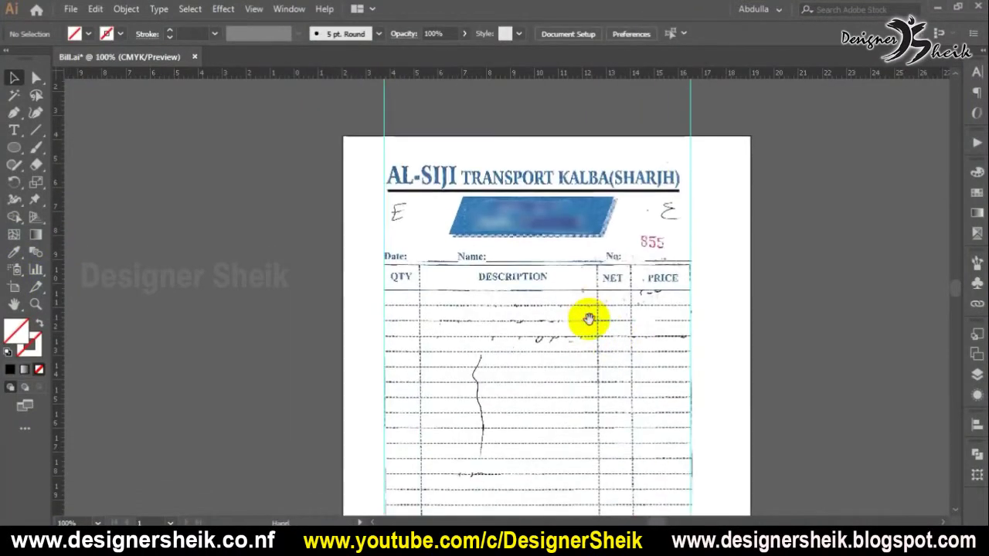
# Step: Draw a horizontal line over the blank after the Date label and give it a 1 pt black stroke
pyautogui.scroll(2, 592, 286)
pyautogui.scroll(2, 242, 254)
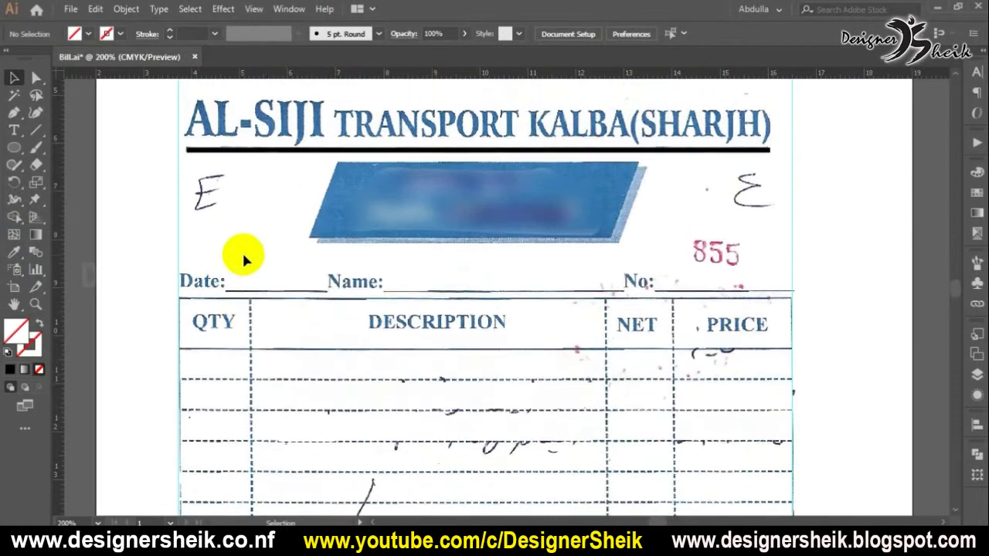
pyautogui.click(36, 130)
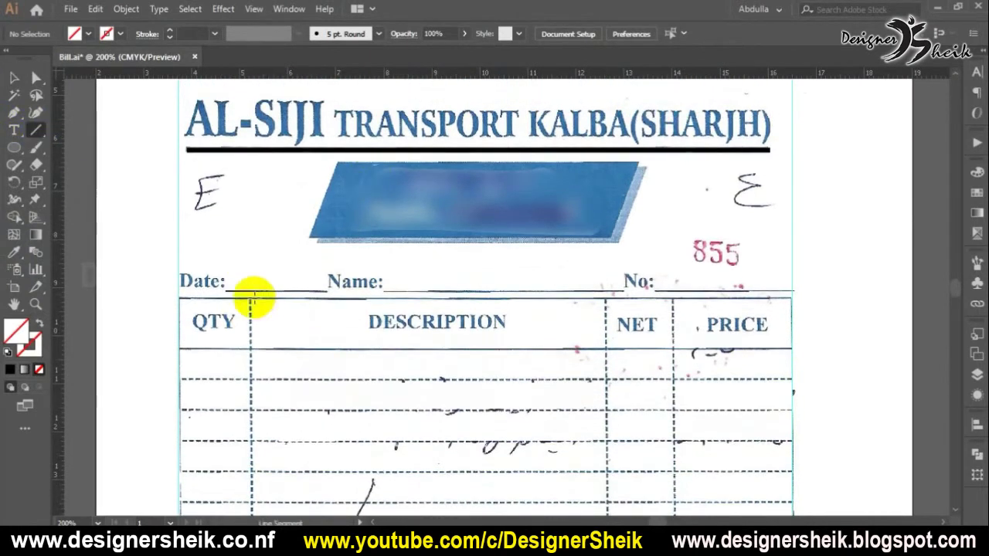
pyautogui.moveTo(224, 288); pyautogui.dragTo(326, 288)
pyautogui.click(169, 30)
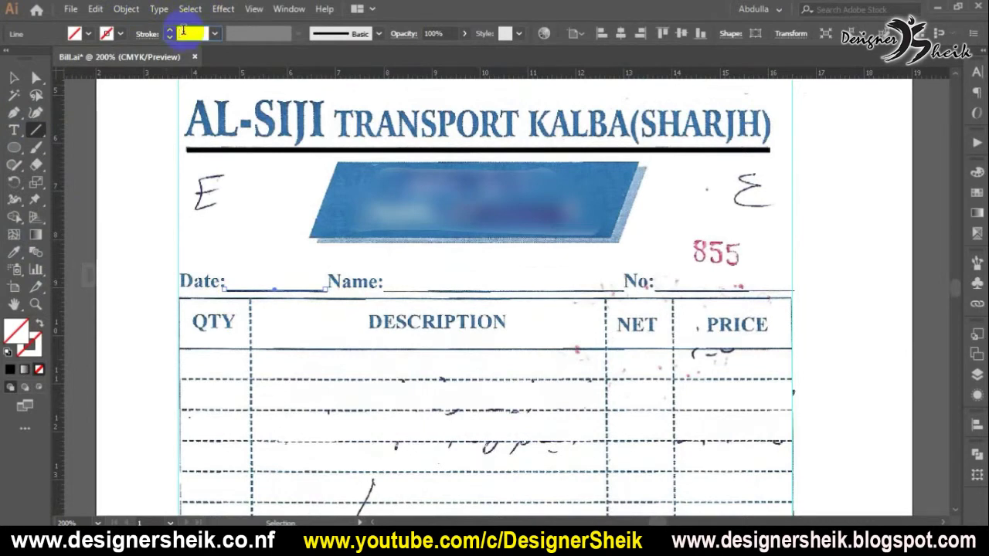
pyautogui.click(12, 76)
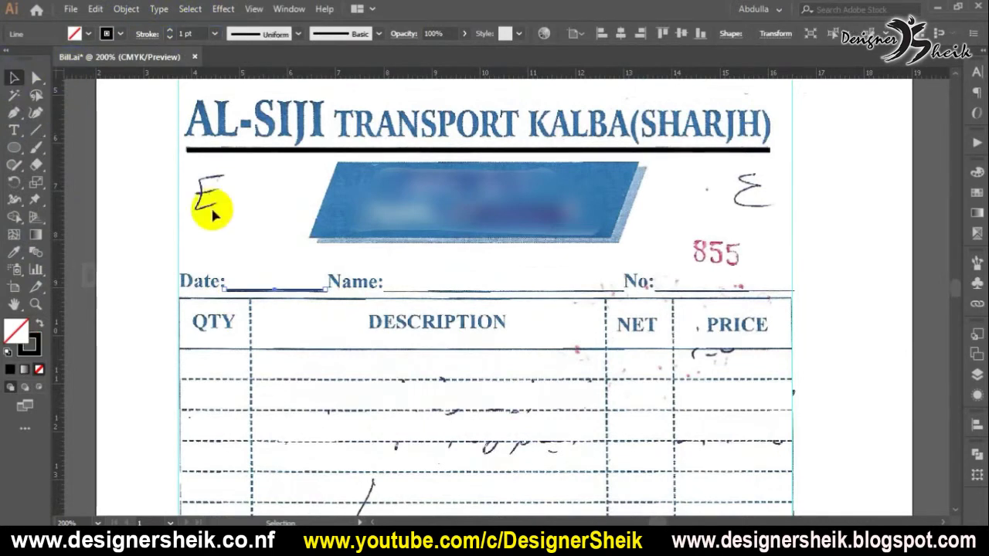
pyautogui.click(68, 116)
# Step: Duplicate the Date line onto the blank after the Name label and stretch it to reach the No label
pyautogui.scroll(2, 288, 293)
pyautogui.click(288, 297)
pyautogui.moveTo(249, 293); pyautogui.dragTo(429, 336)
pyautogui.moveTo(309, 297); pyautogui.dragTo(246, 308)
pyautogui.scroll(-1, 247, 308)
pyautogui.moveTo(438, 307); pyautogui.dragTo(603, 302)
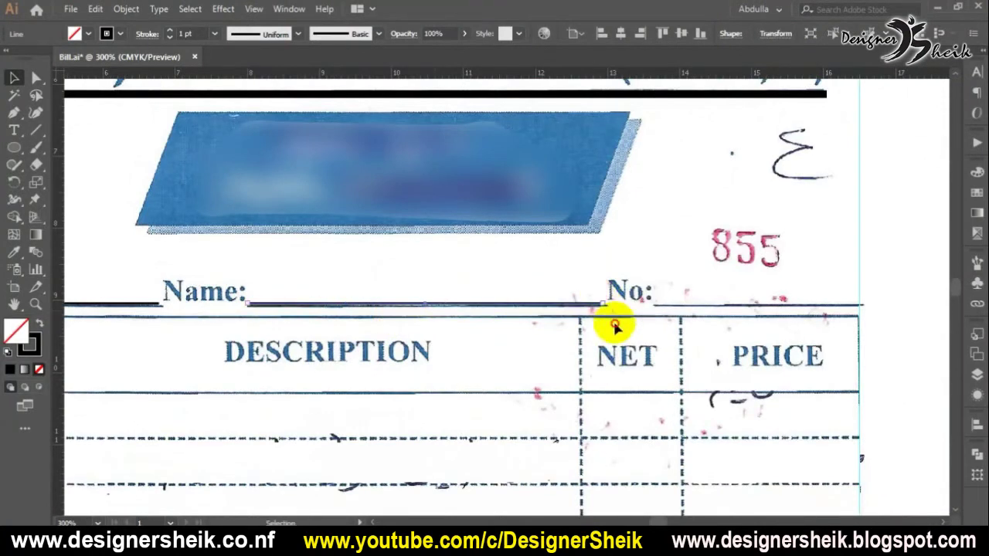
# Step: Duplicate the line onto the blank after the No label and fit its ends between the label and the right guide
pyautogui.scroll(-2, 353, 331)
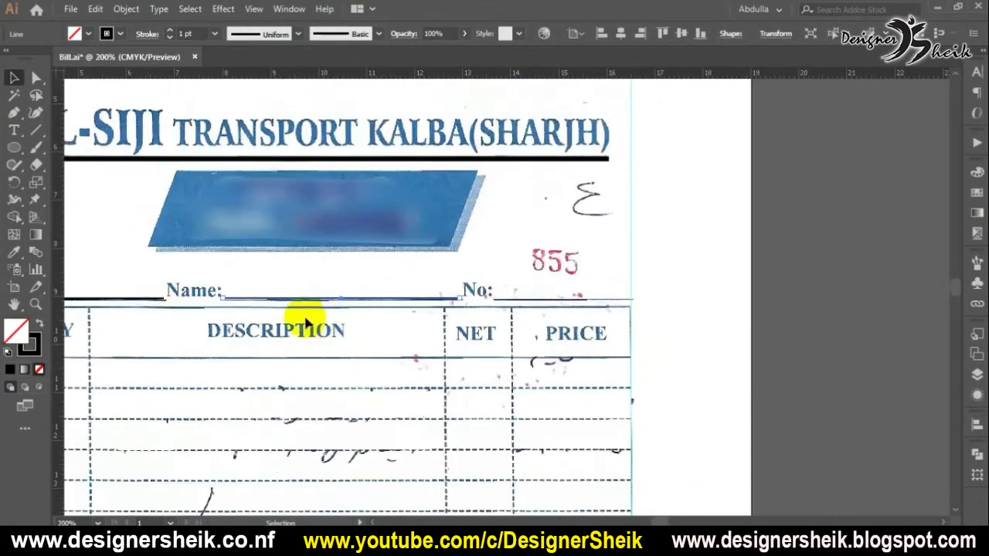
pyautogui.moveTo(132, 296); pyautogui.dragTo(597, 291)
pyautogui.scroll(2, 597, 291)
pyautogui.moveTo(459, 308); pyautogui.dragTo(390, 309)
pyautogui.moveTo(659, 305); pyautogui.dragTo(667, 306)
pyautogui.click(680, 315)
# Step: Draw an unfilled rectangle over the outer border of the scanned table, spanning from the left guide to the right guide
pyautogui.scroll(-1, 682, 318)
pyautogui.scroll(-2, 683, 319)
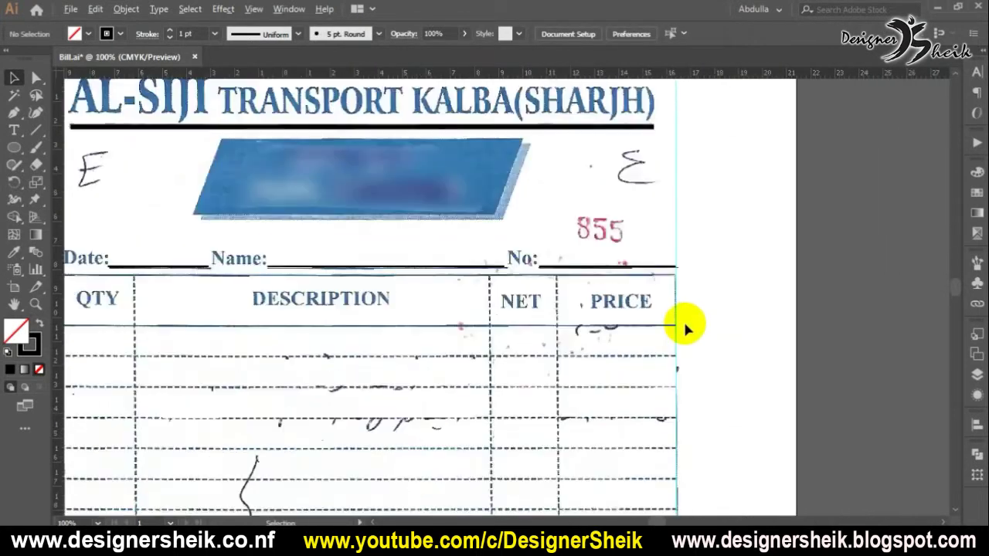
pyautogui.scroll(1, 609, 294)
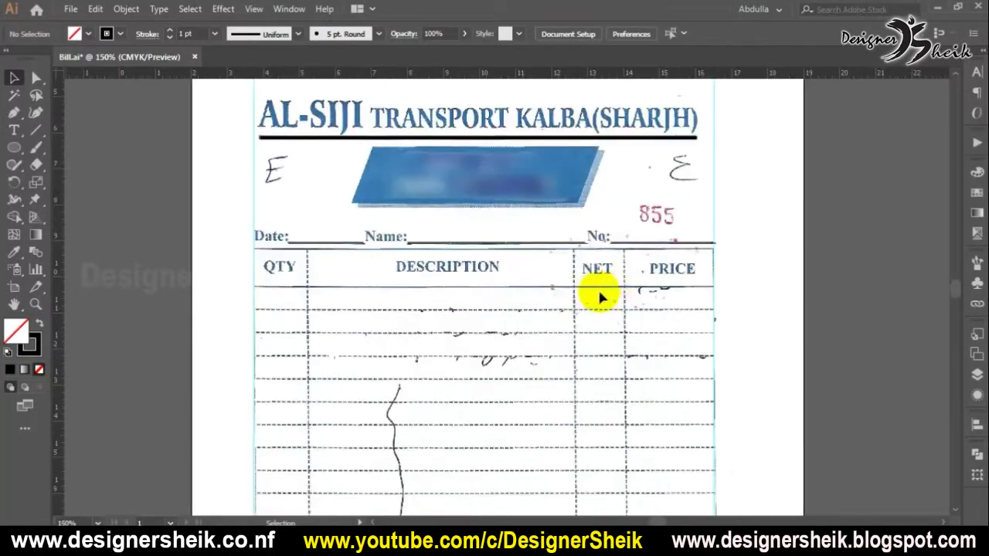
pyautogui.scroll(-3, 571, 288)
pyautogui.scroll(-1, 541, 273)
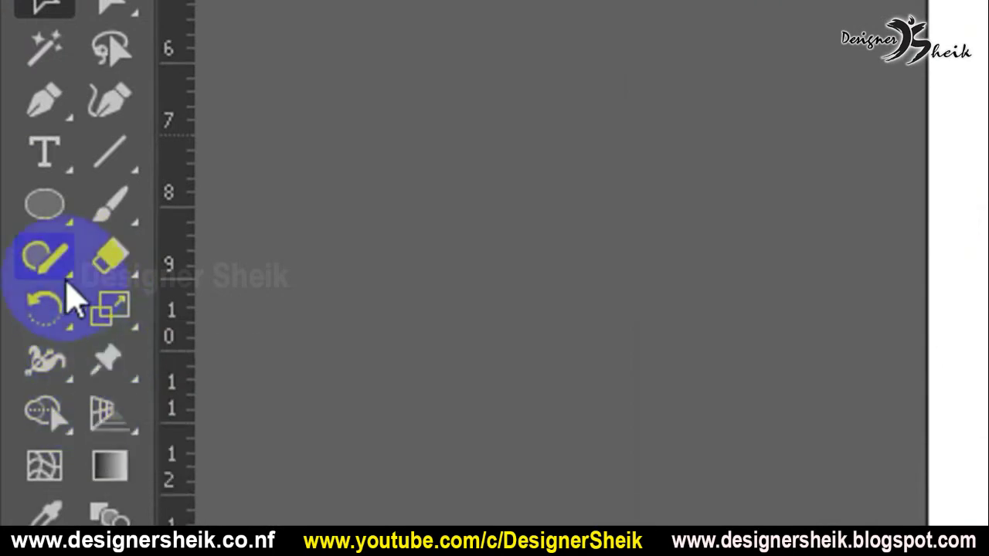
pyautogui.click(17, 150)
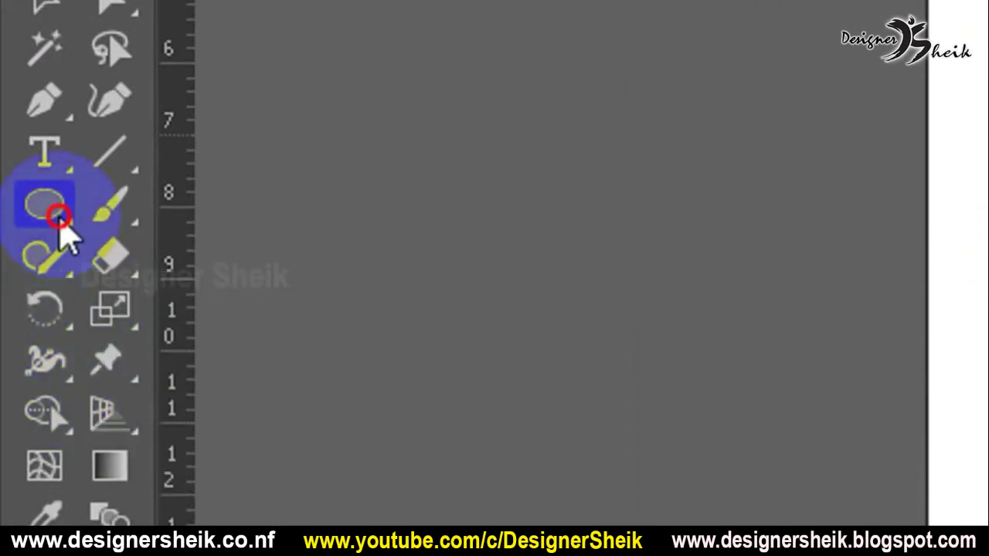
pyautogui.click(254, 204)
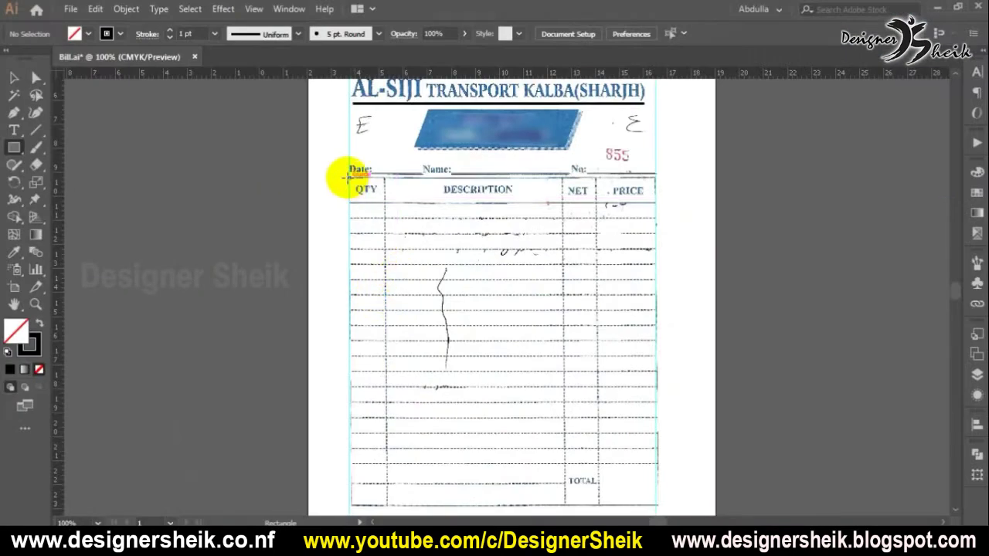
pyautogui.moveTo(348, 178)
pyautogui.mouseDown()
pyautogui.moveTo(638, 283)
pyautogui.moveTo(659, 345)
pyautogui.moveTo(654, 504)
pyautogui.mouseUp()
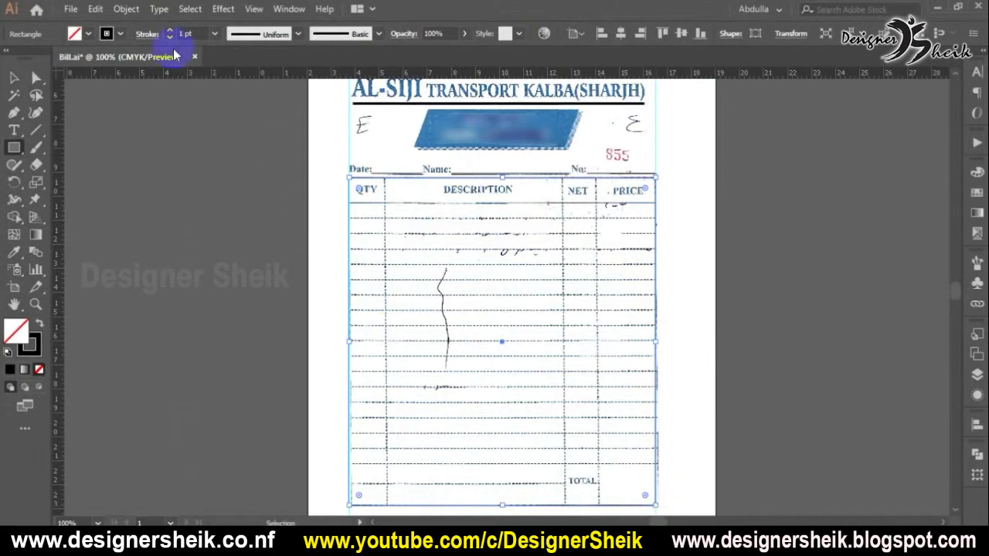
# Step: Align the table rectangle's stroke to the inside and check its fit at the table's upper-left corner
pyautogui.click(144, 35)
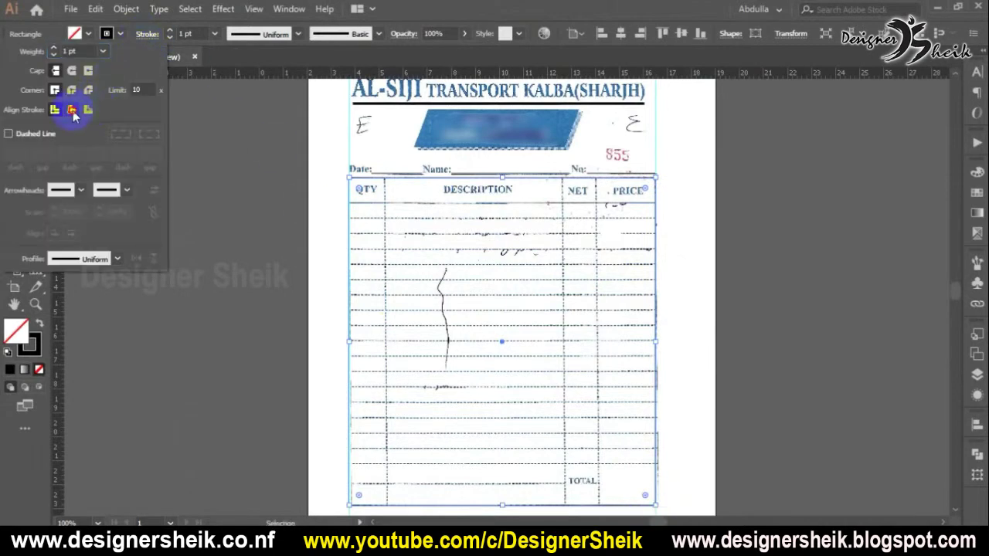
pyautogui.click(711, 247)
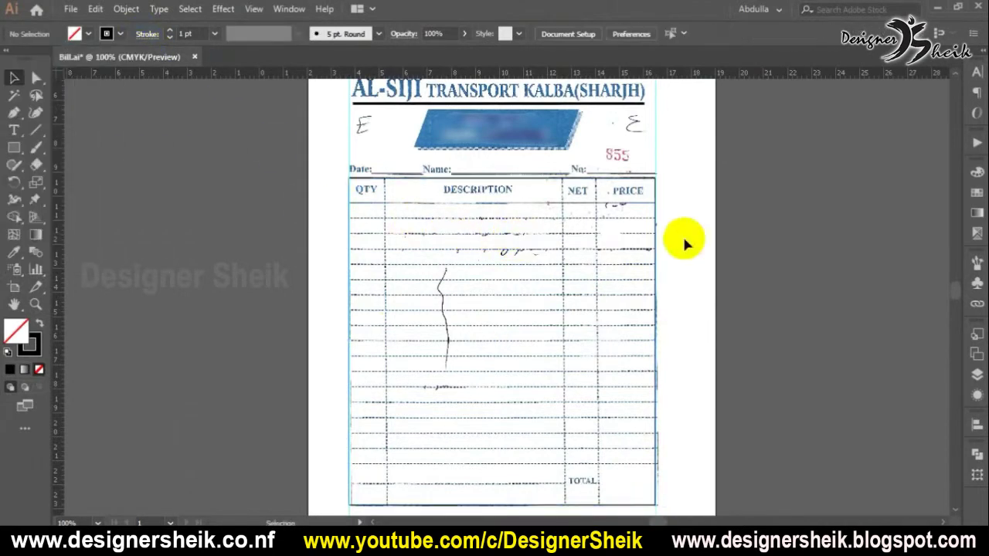
pyautogui.scroll(6, 563, 203)
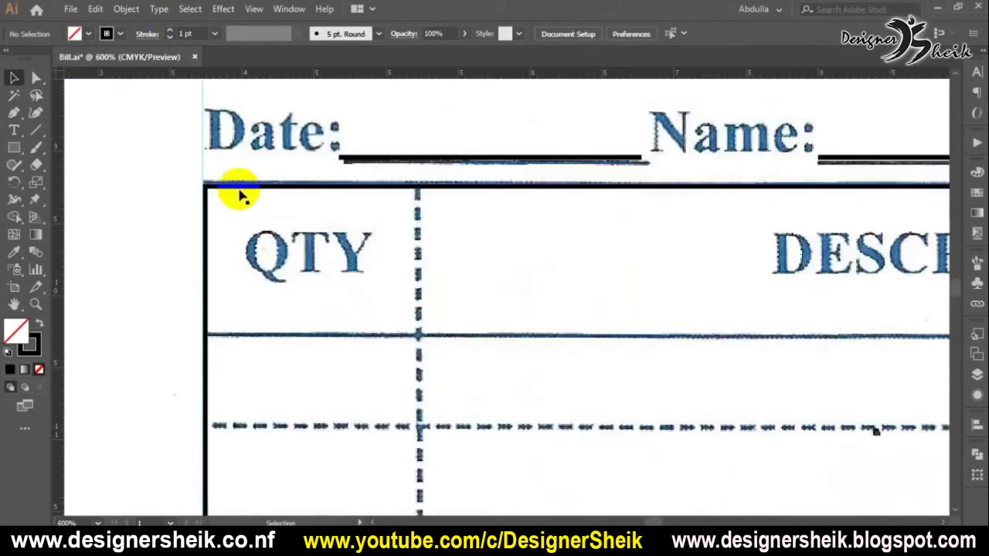
pyautogui.scroll(-1, 239, 196)
pyautogui.click(253, 187)
pyautogui.scroll(-1, 223, 186)
pyautogui.scroll(-2, 216, 179)
pyautogui.click(446, 263)
# Step: Draw a horizontal line beneath the QTY, DESCRIPTION, NET and PRICE header row across the full table width
pyautogui.moveTo(485, 330); pyautogui.dragTo(460, 277)
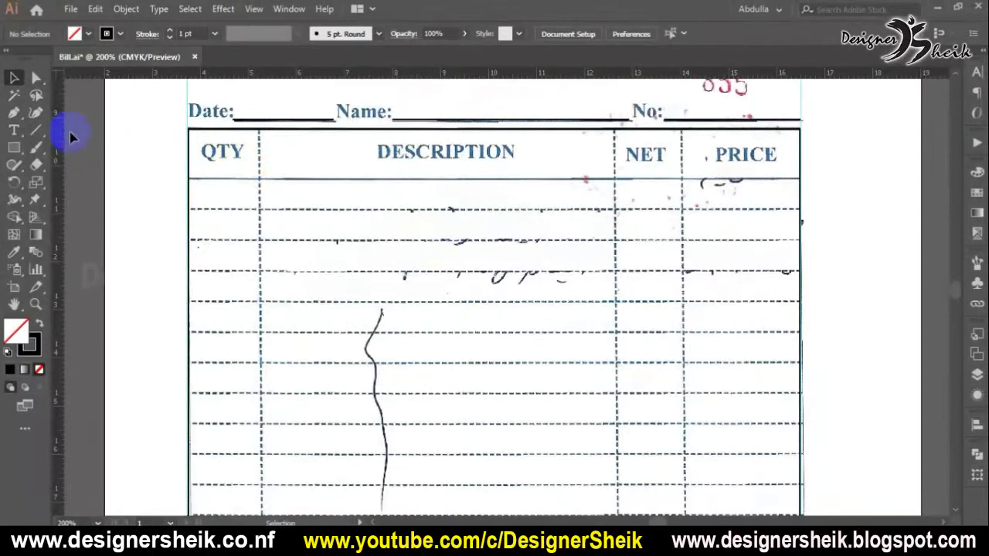
pyautogui.click(40, 131)
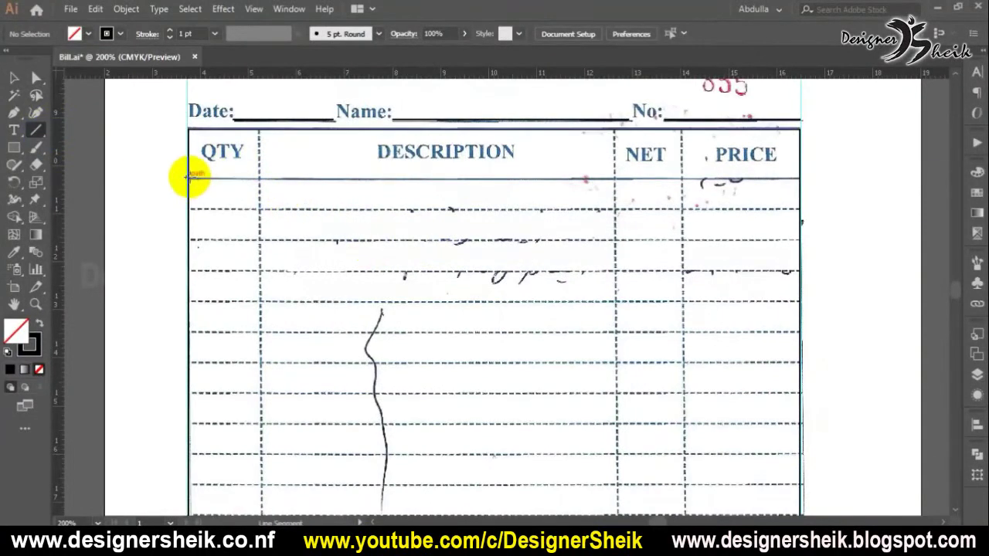
pyautogui.moveTo(188, 177); pyautogui.dragTo(800, 193)
pyautogui.click(14, 78)
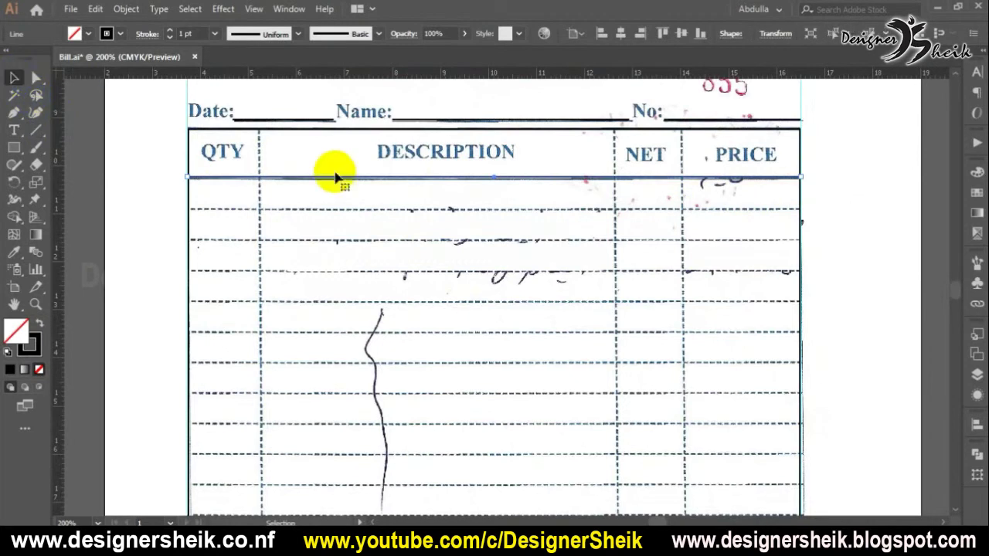
pyautogui.scroll(2, 363, 197)
pyautogui.click(363, 200)
pyautogui.scroll(-2, 433, 202)
pyautogui.scroll(4, 304, 188)
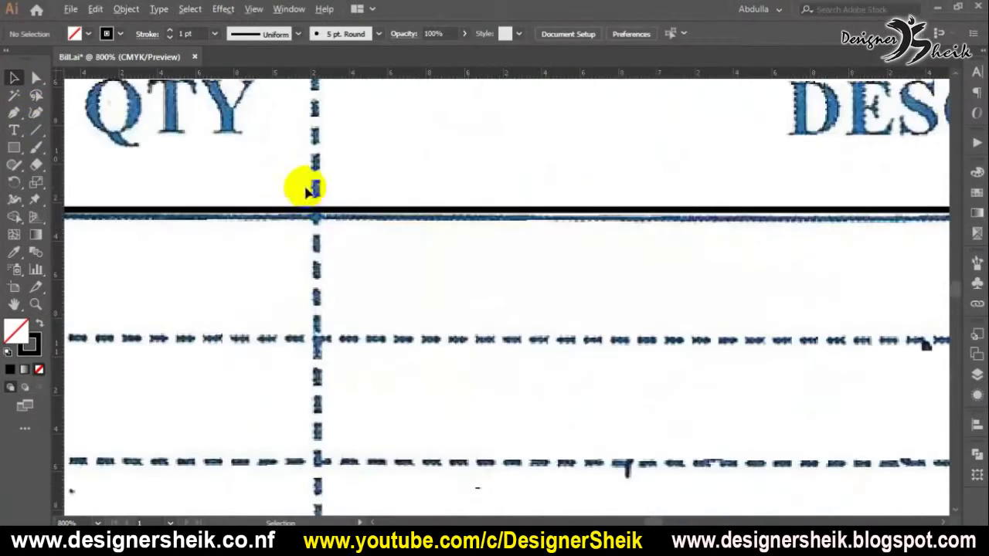
# Step: Move the drawn line beneath the header row down onto the scanned header rule
pyautogui.click(324, 210)
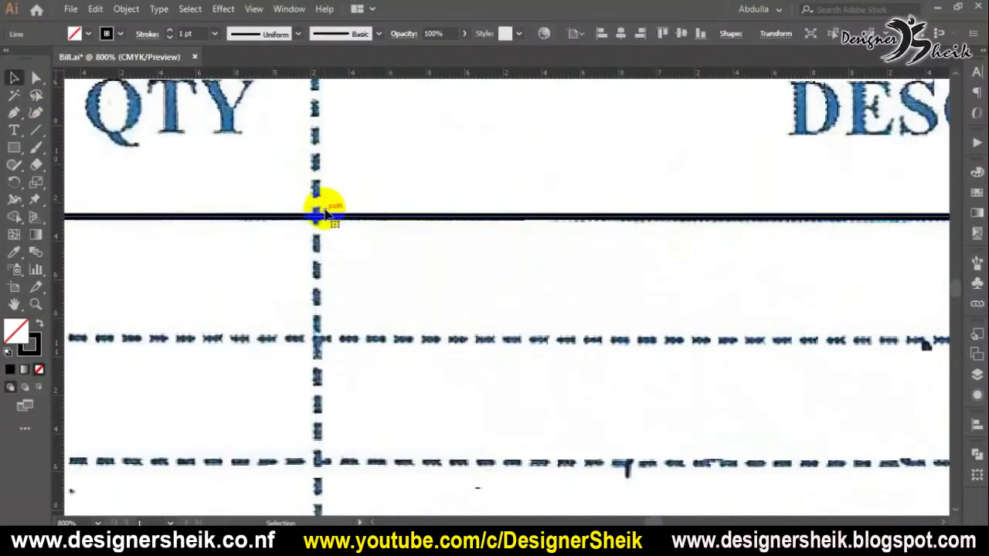
pyautogui.scroll(-3, 324, 221)
pyautogui.click(395, 236)
pyautogui.scroll(1, 431, 206)
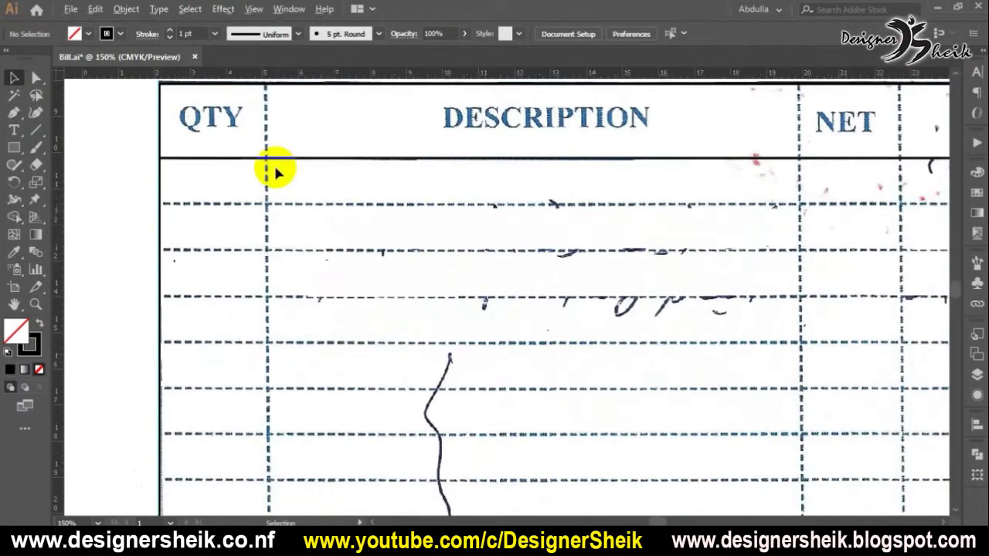
# Step: Duplicate the header rule down onto the first scanned dashed row line below it
pyautogui.scroll(-2, 271, 170)
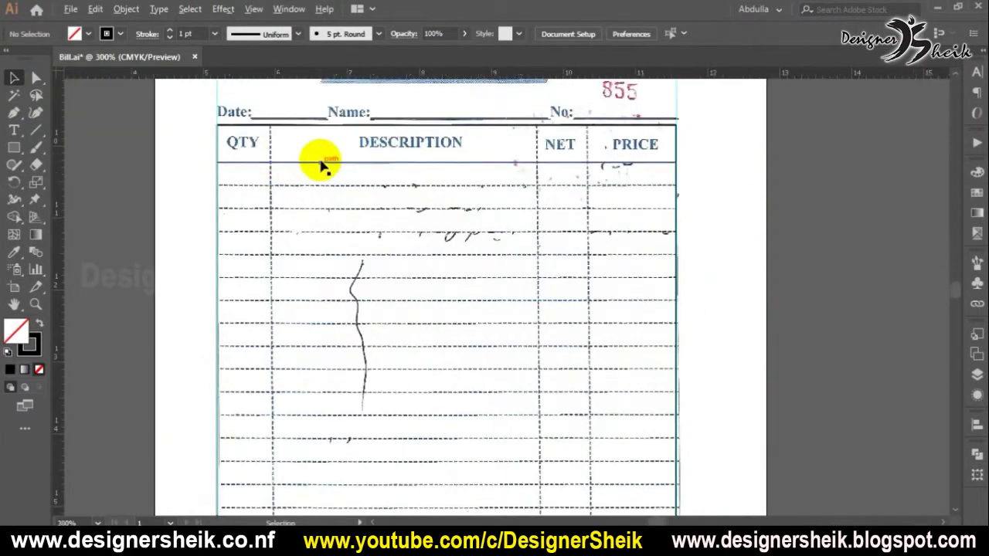
pyautogui.scroll(1, 323, 165)
pyautogui.moveTo(320, 165); pyautogui.dragTo(325, 214)
pyautogui.scroll(2, 256, 209)
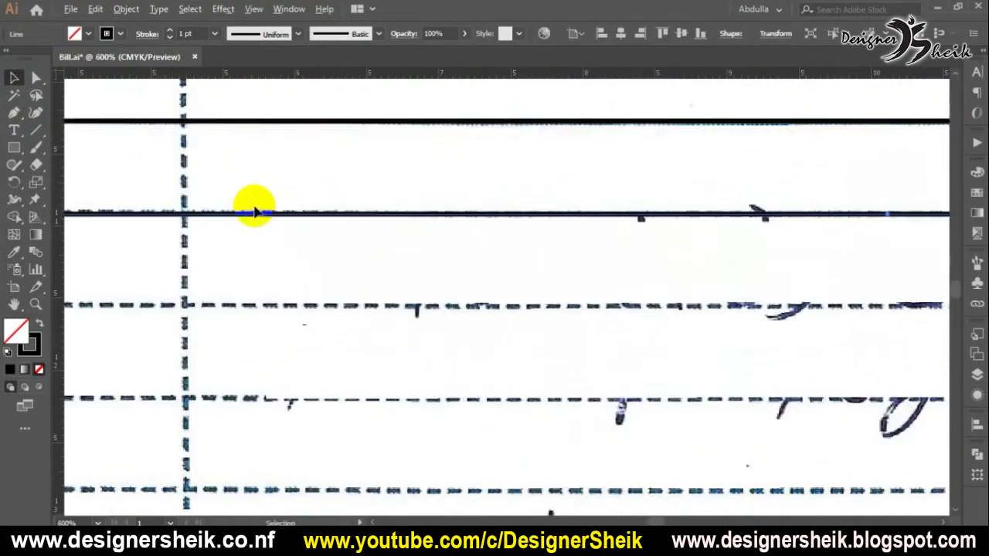
# Step: Give the copied row line a 1 pt dashed stroke with round cap, round join, 0 pt dash and 2.3 gap
pyautogui.click(144, 35)
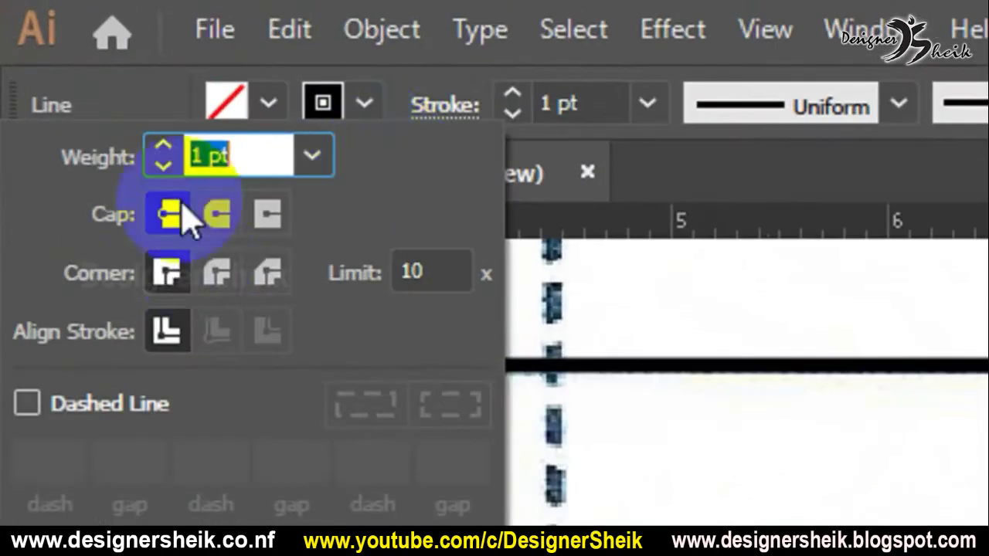
pyautogui.click(71, 73)
pyautogui.click(218, 274)
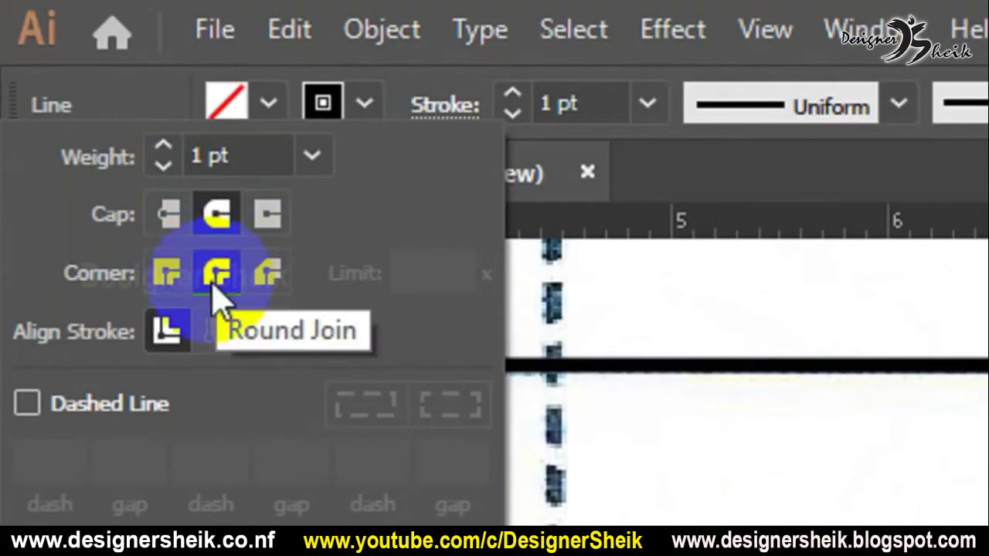
pyautogui.click(27, 404)
pyautogui.click(45, 462)
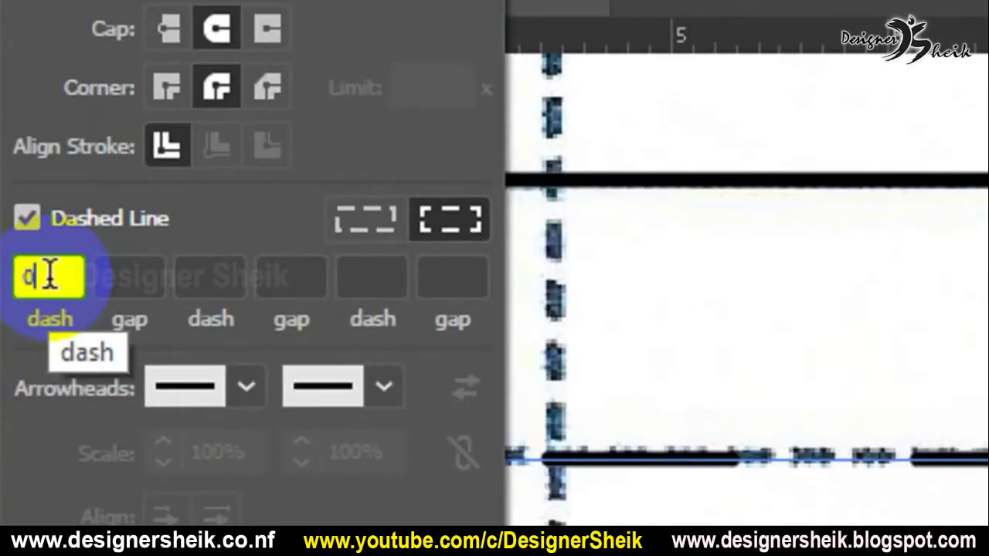
pyautogui.press('Tab')
pyautogui.write('2')
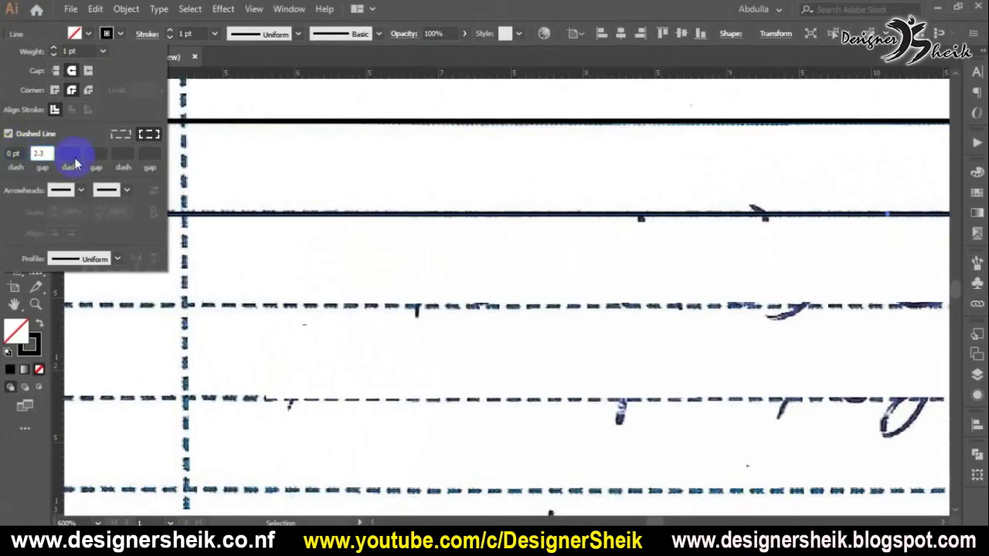
pyautogui.click(266, 215)
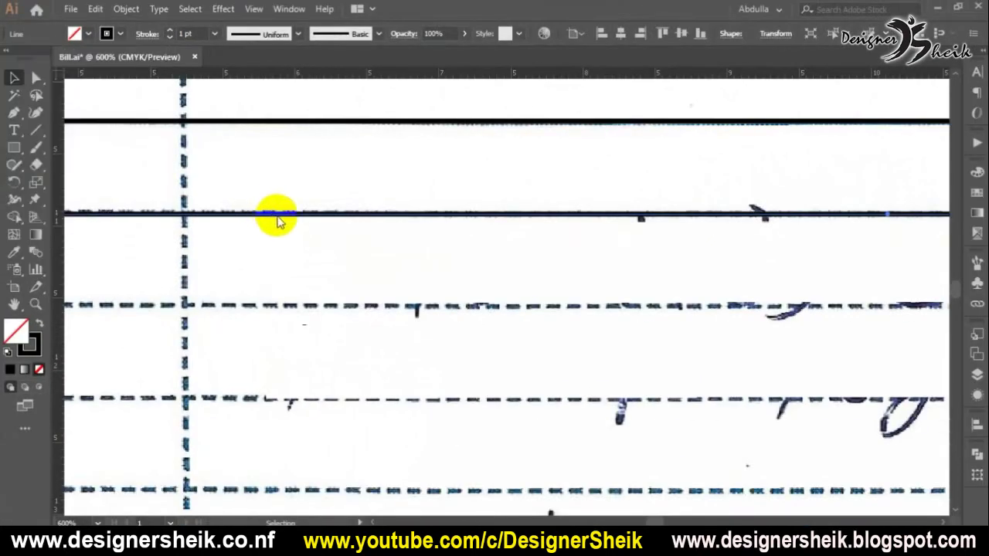
# Step: Enter the gap value again in the row line's dashed stroke settings to make it a row of round dots
pyautogui.click(414, 214)
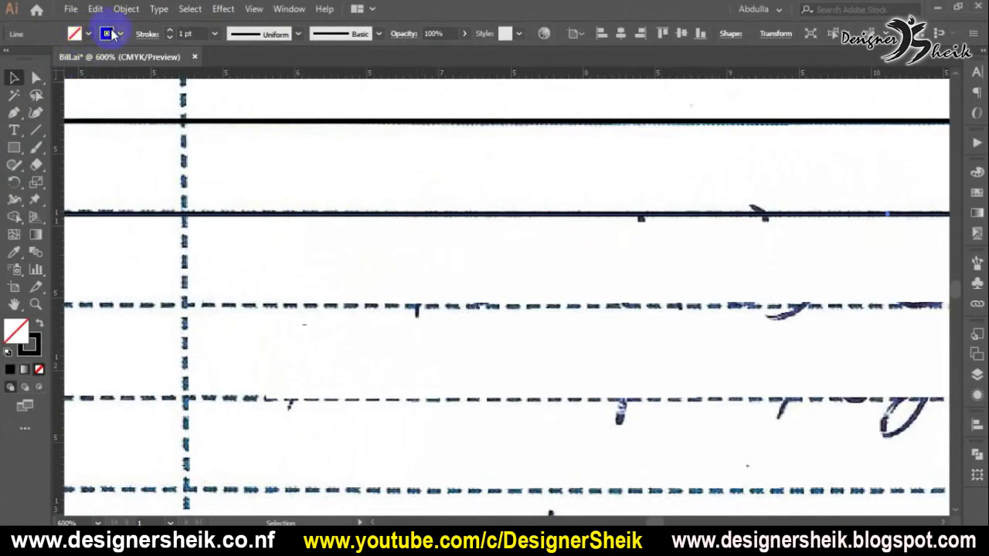
pyautogui.click(147, 34)
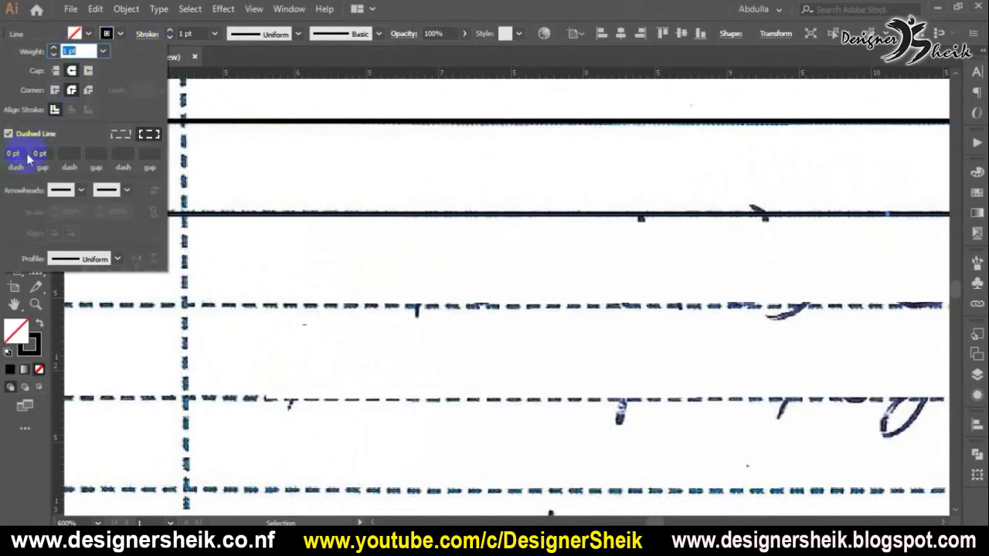
pyautogui.press('Return')
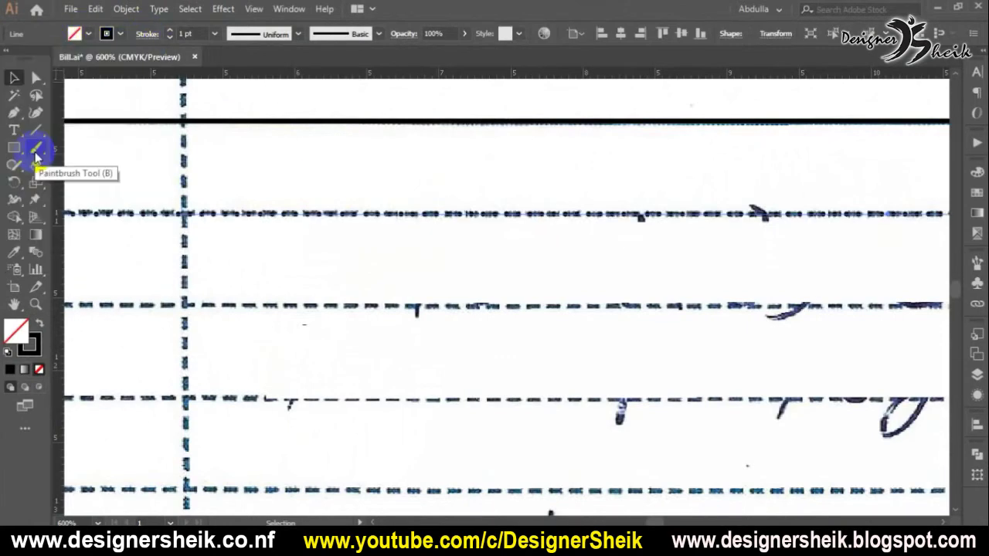
pyautogui.click(372, 241)
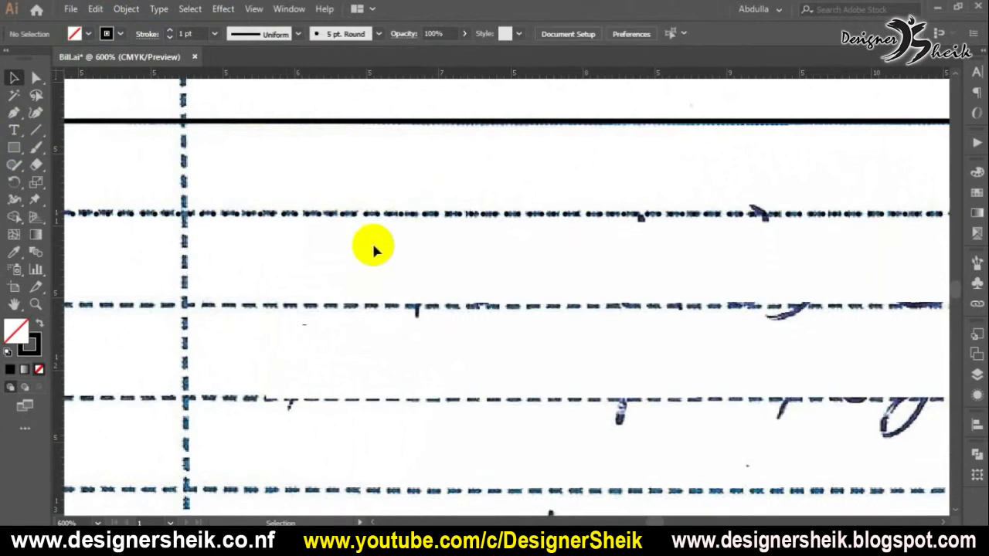
# Step: Duplicate the dotted line vertically down onto the second scanned row line
pyautogui.click(415, 214)
pyautogui.scroll(-1, 421, 215)
pyautogui.moveTo(433, 215); pyautogui.dragTo(435, 277)
pyautogui.scroll(-3, 435, 281)
pyautogui.scroll(-2, 433, 279)
# Step: Repeat the duplication to add evenly spaced dotted row lines down the table
pyautogui.hotkey('ctrl', 'd')
pyautogui.hotkey('ctrl', 'd')
pyautogui.hotkey('ctrl', 'd')
pyautogui.scroll(-3, 421, 250)
pyautogui.hotkey('ctrl', 'd')
pyautogui.hotkey('ctrl', 'd')
pyautogui.hotkey('ctrl', 'd')
pyautogui.hotkey('ctrl', 'd')
pyautogui.hotkey('ctrl', 'd')
pyautogui.hotkey('ctrl', 'd')
pyautogui.hotkey('ctrl', 'd')
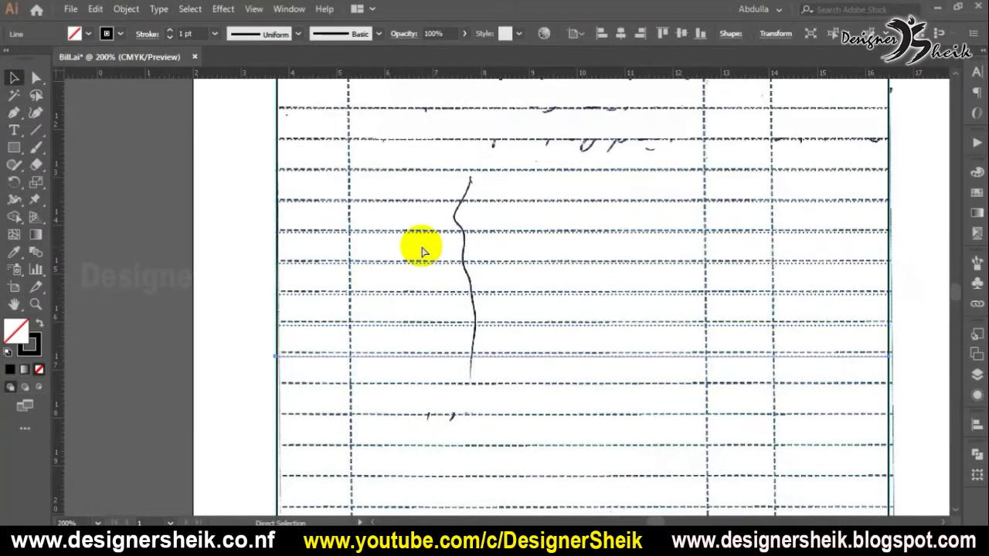
pyautogui.scroll(-2, 421, 251)
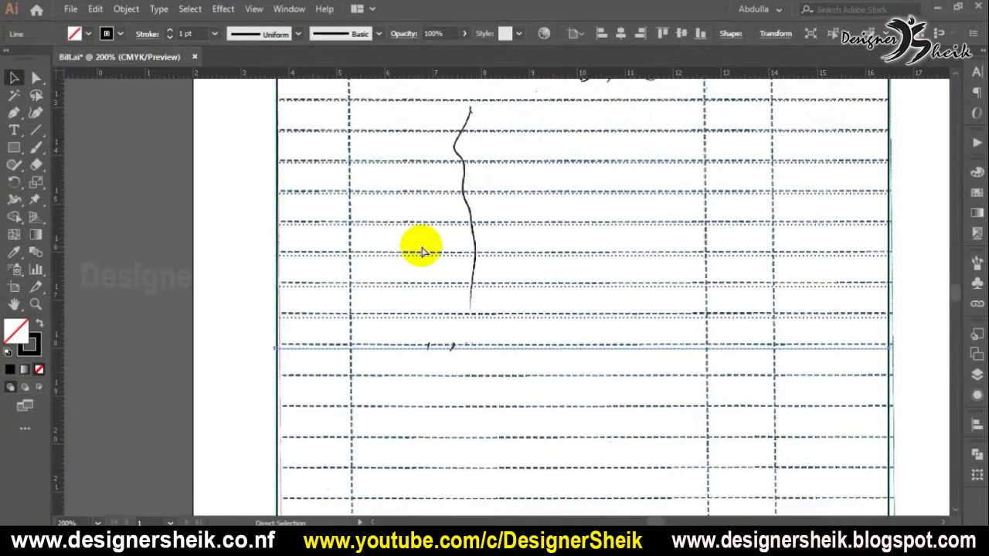
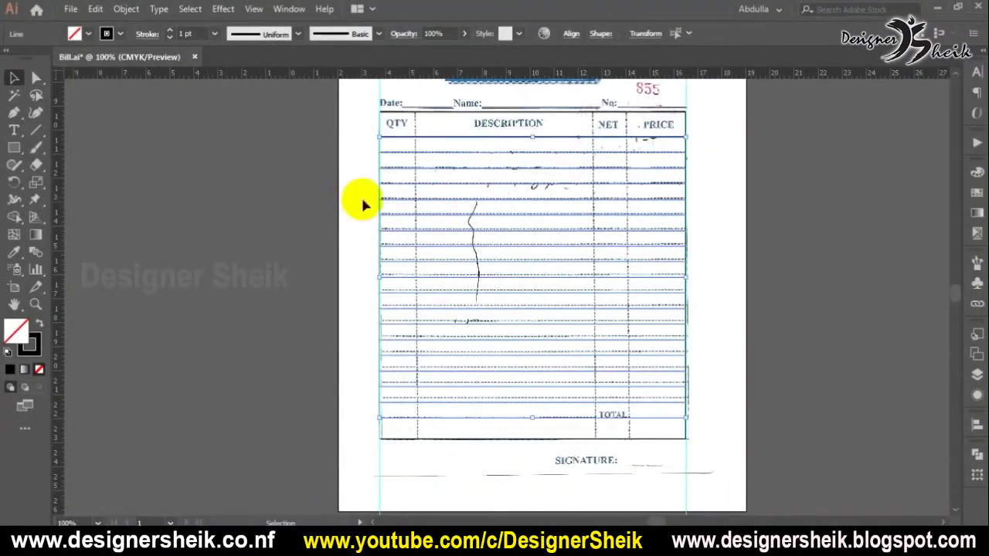
# Step: Shorten the dotted line of the TOTAL row so that it ends at the divider before the TOTAL label
pyautogui.scroll(1, 587, 181)
pyautogui.click(669, 193)
pyautogui.scroll(-1, 640, 298)
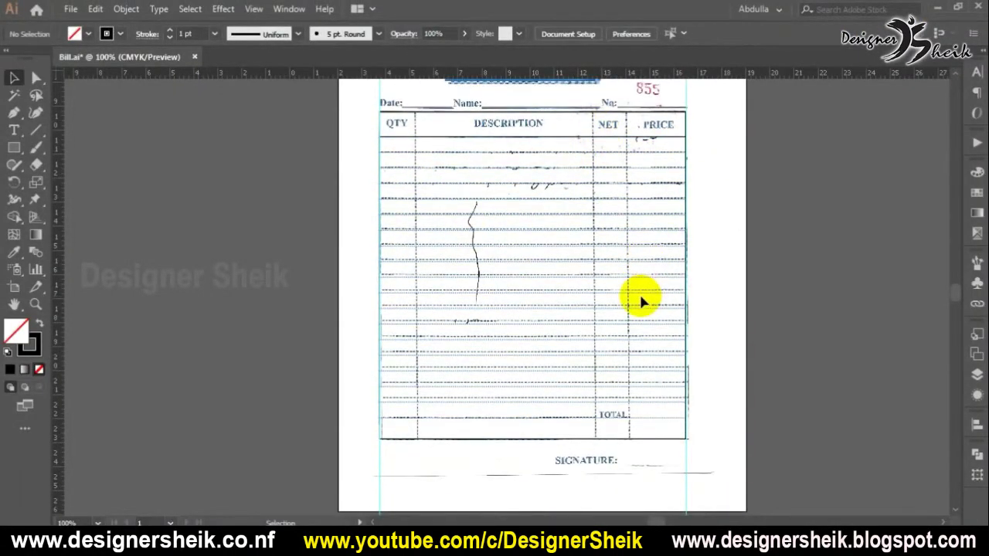
pyautogui.scroll(3, 660, 442)
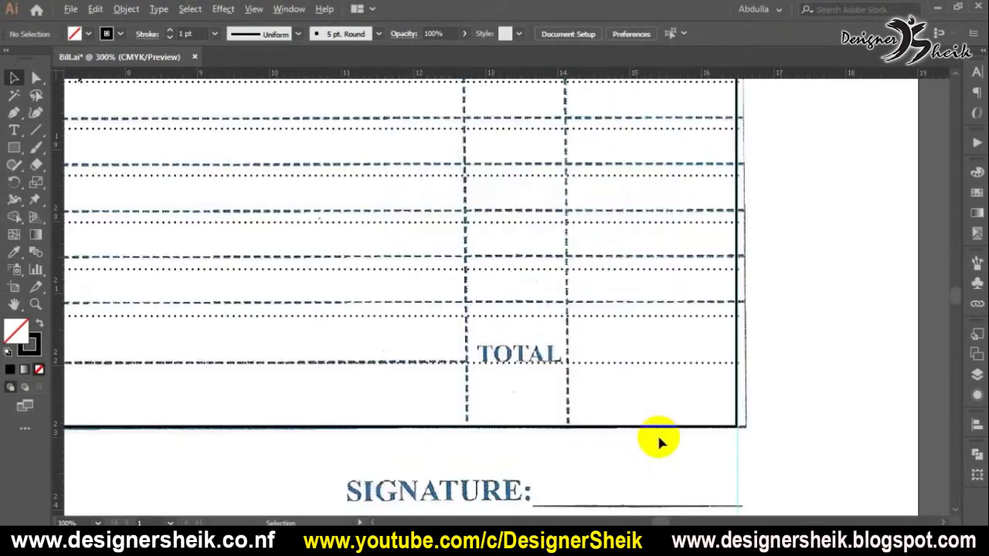
pyautogui.click(609, 363)
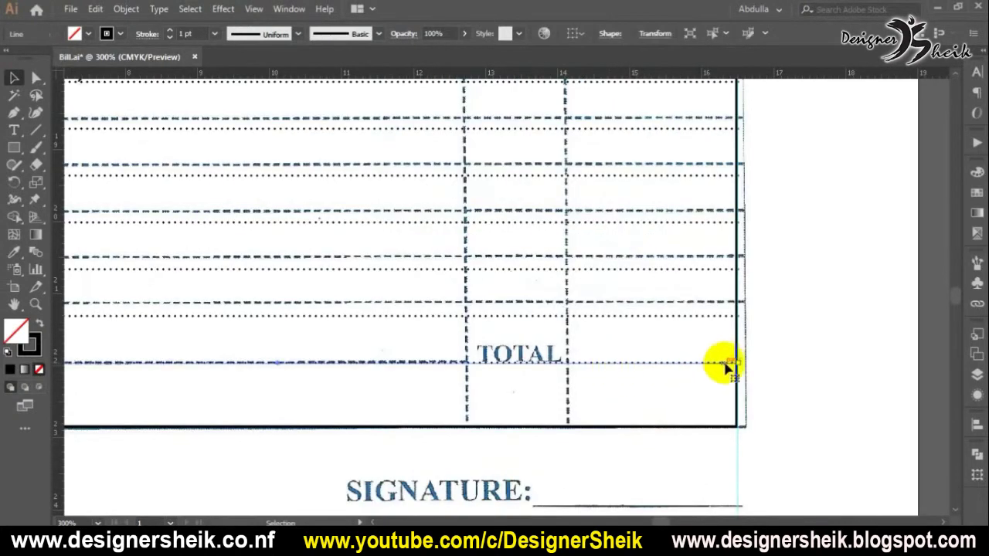
pyautogui.moveTo(737, 368); pyautogui.dragTo(468, 369)
pyautogui.click(626, 380)
pyautogui.scroll(-4, 625, 381)
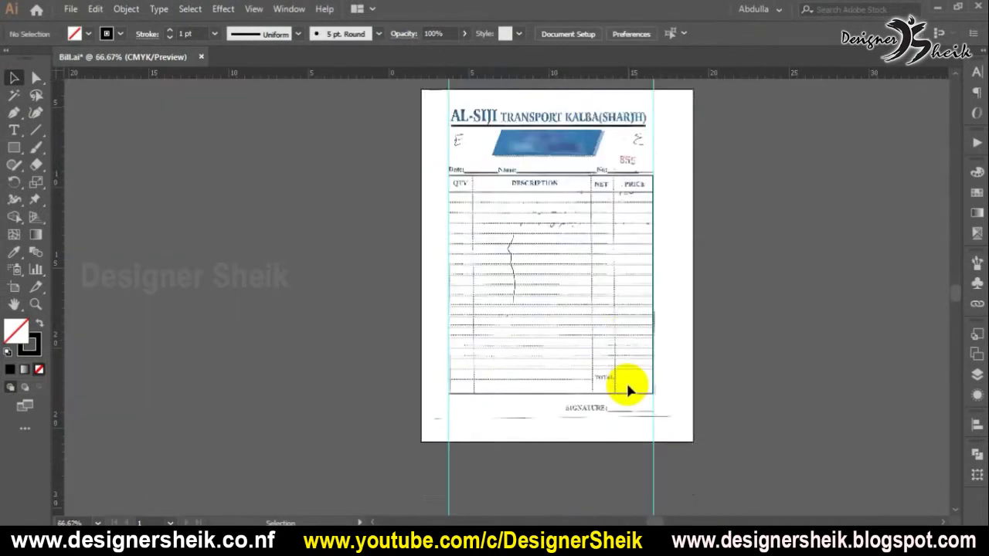
# Step: Draw a vertical dotted line down the scanned divider between the QTY and DESCRIPTION columns
pyautogui.scroll(1, 573, 319)
pyautogui.scroll(2, 533, 287)
pyautogui.scroll(1, 537, 289)
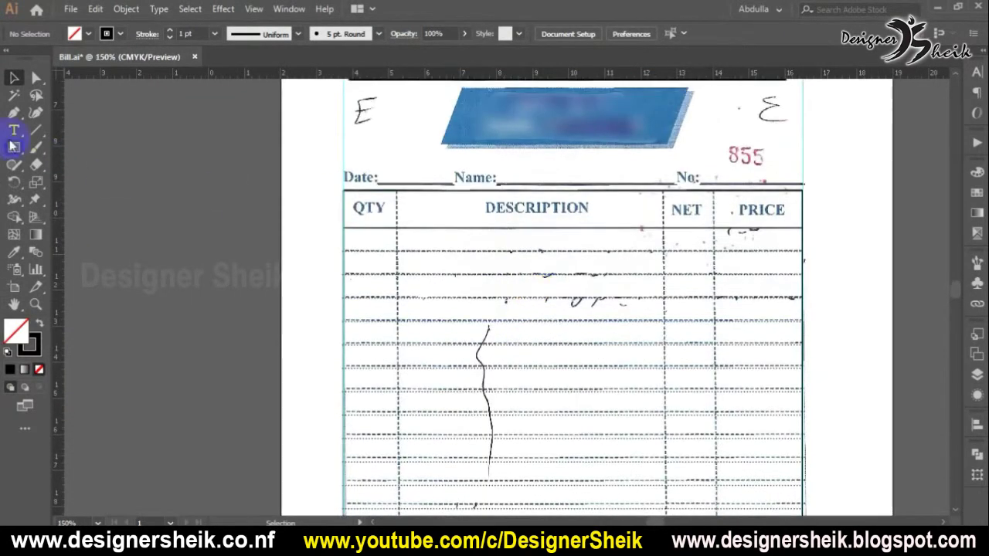
pyautogui.moveTo(396, 189); pyautogui.dragTo(431, 152)
pyautogui.scroll(6, 451, 177)
pyautogui.click(15, 79)
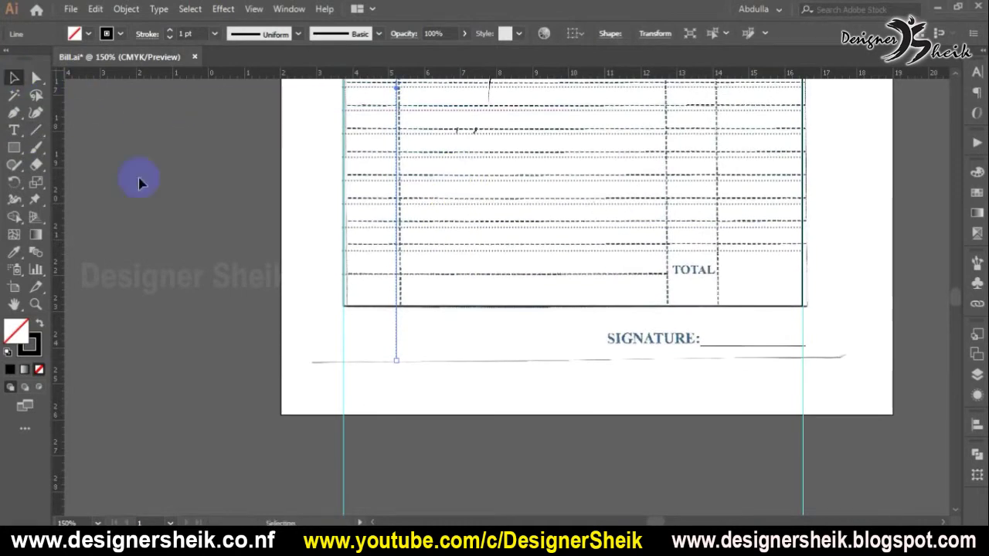
# Step: Shorten the vertical divider's lower end to the table's bottom border and check its fit along the QTY column
pyautogui.scroll(2, 343, 299)
pyautogui.moveTo(449, 423); pyautogui.dragTo(458, 315)
pyautogui.click(467, 344)
pyautogui.scroll(-2, 472, 341)
pyautogui.scroll(3, 471, 335)
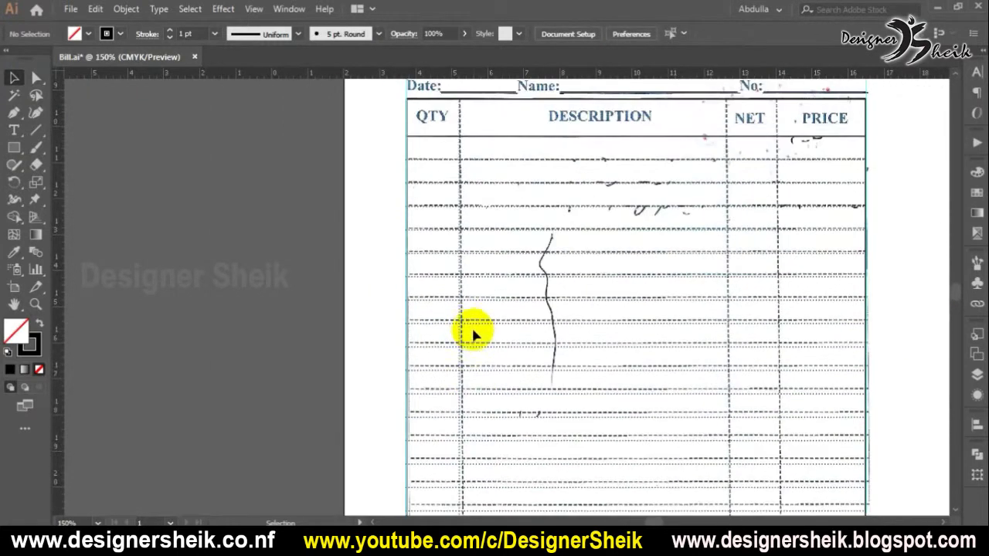
pyautogui.scroll(2, 472, 334)
pyautogui.scroll(3, 470, 193)
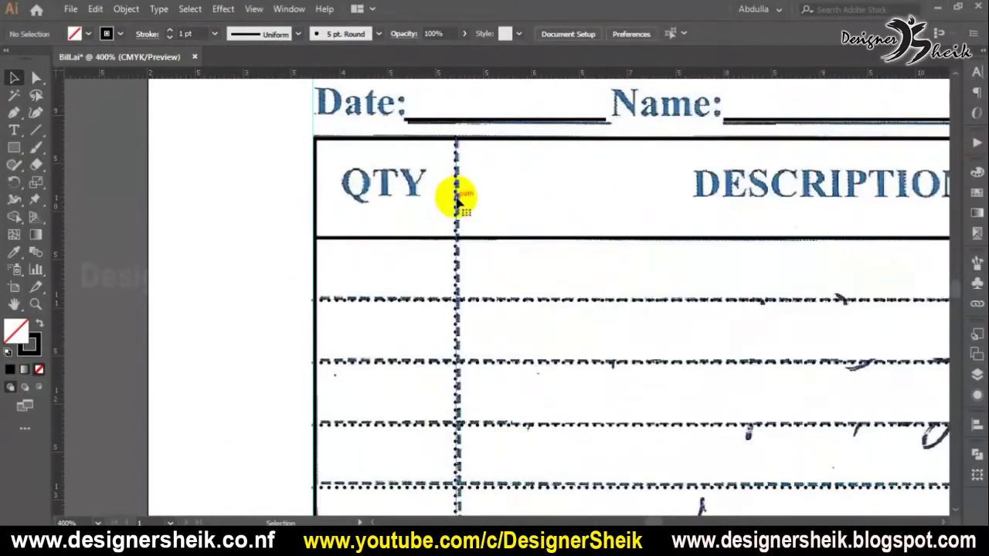
# Step: Duplicate the vertical dotted divider onto the scanned dividers on both sides of the NET column
pyautogui.click(457, 199)
pyautogui.scroll(-2, 458, 197)
pyautogui.hscroll(3, 247, 227)
pyautogui.moveTo(247, 232); pyautogui.dragTo(671, 237)
pyautogui.click(608, 237)
pyautogui.click(820, 279)
pyautogui.scroll(-2, 803, 290)
pyautogui.moveTo(783, 384); pyautogui.dragTo(663, 112)
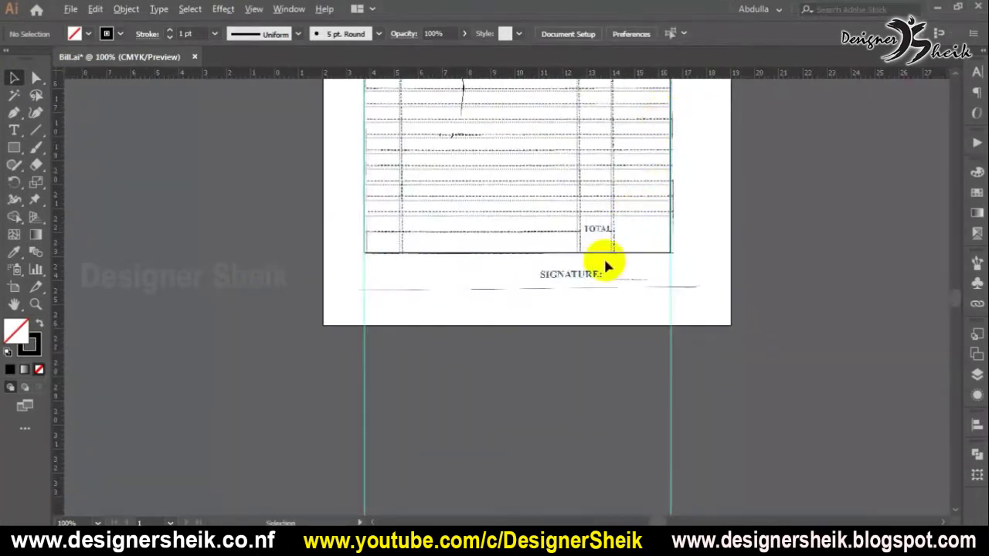
# Step: Examine the dotted dividers and row lines against the scan between the TOTAL row and the header
pyautogui.scroll(3, 610, 232)
pyautogui.scroll(1, 605, 304)
pyautogui.moveTo(519, 230); pyautogui.dragTo(669, 261)
pyautogui.scroll(2, 582, 247)
pyautogui.scroll(-1, 585, 254)
pyautogui.click(610, 303)
pyautogui.scroll(-2, 628, 302)
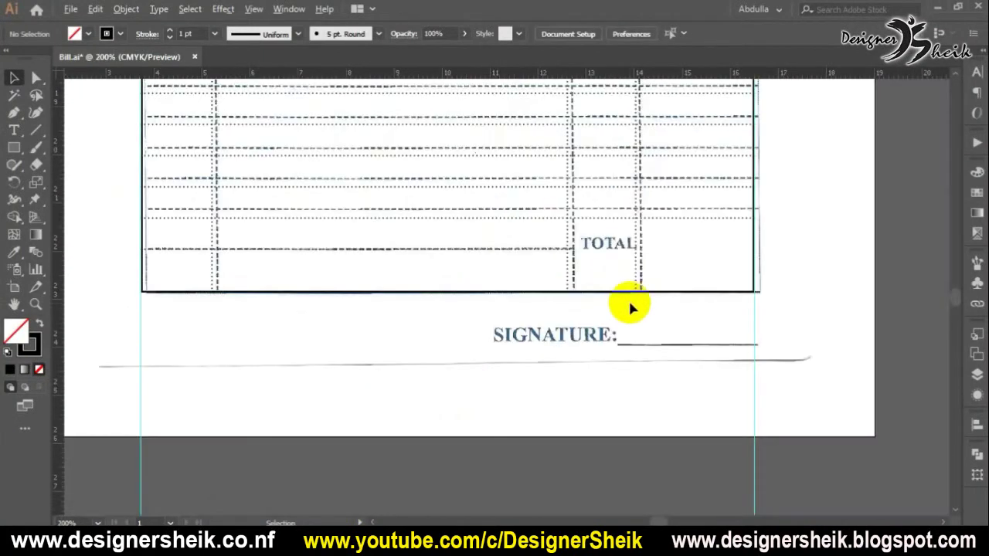
pyautogui.scroll(1, 630, 307)
pyautogui.scroll(-1, 629, 307)
pyautogui.scroll(3, 630, 307)
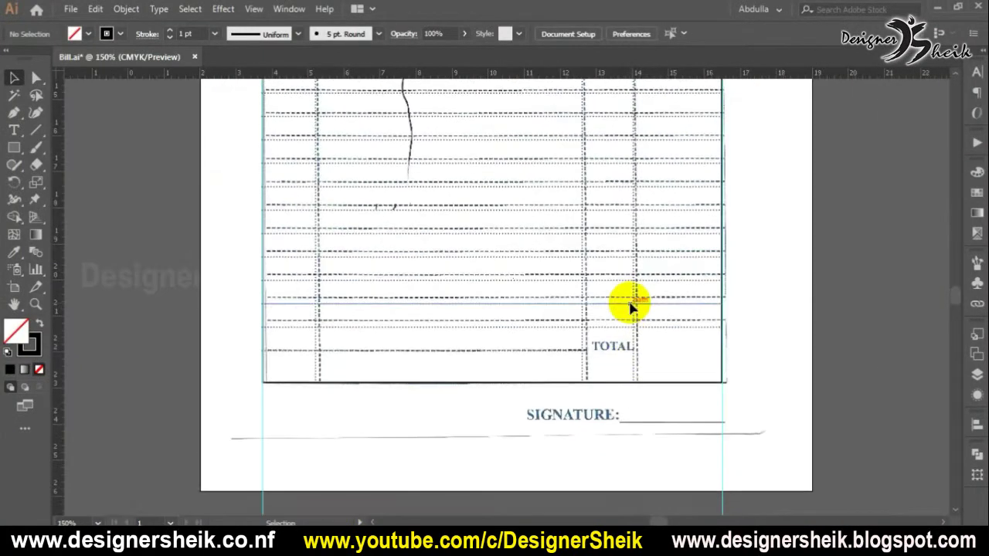
pyautogui.scroll(5, 618, 283)
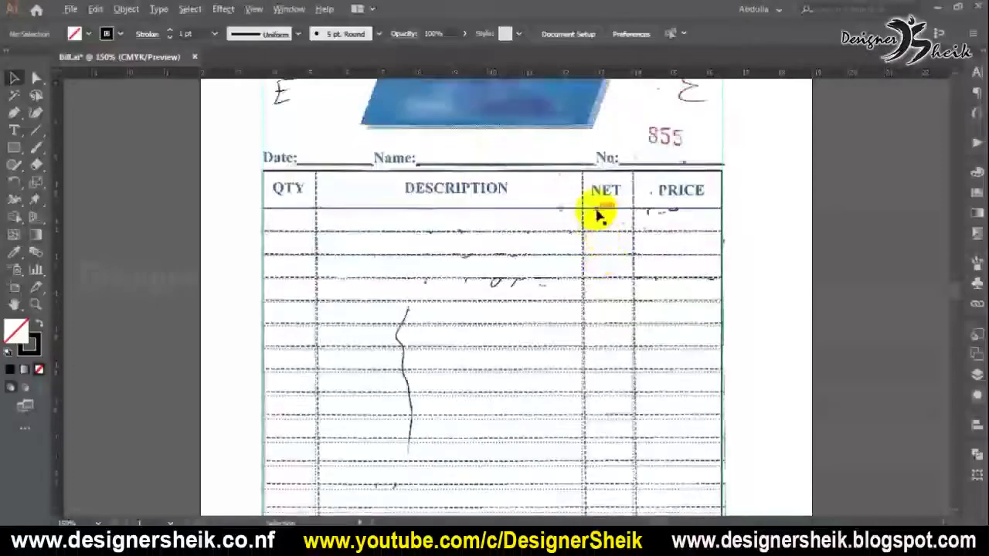
pyautogui.scroll(2, 595, 230)
pyautogui.scroll(-1, 596, 221)
pyautogui.scroll(-5, 598, 232)
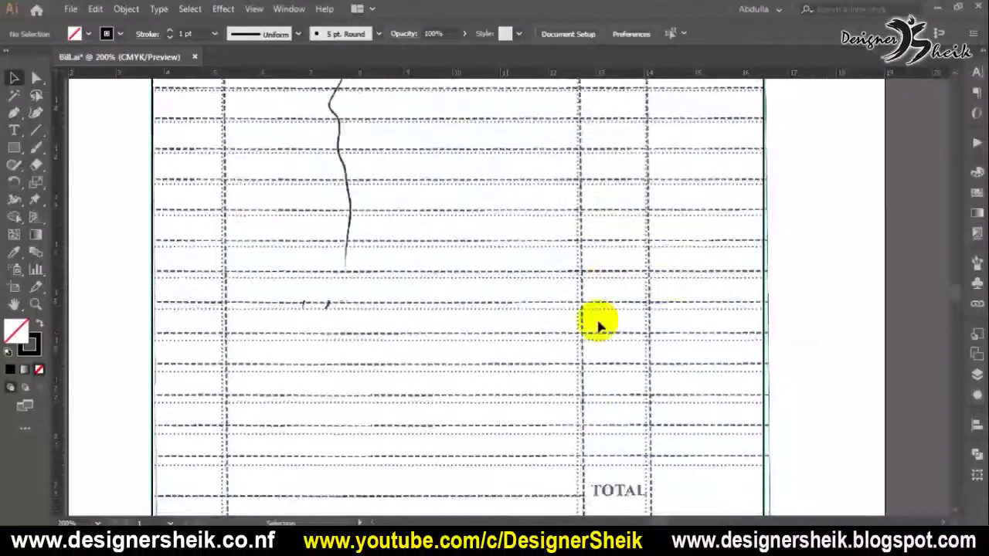
# Step: Draw a horizontal line over the scanned blank after the SIGNATURE label
pyautogui.moveTo(677, 397); pyautogui.dragTo(632, 332)
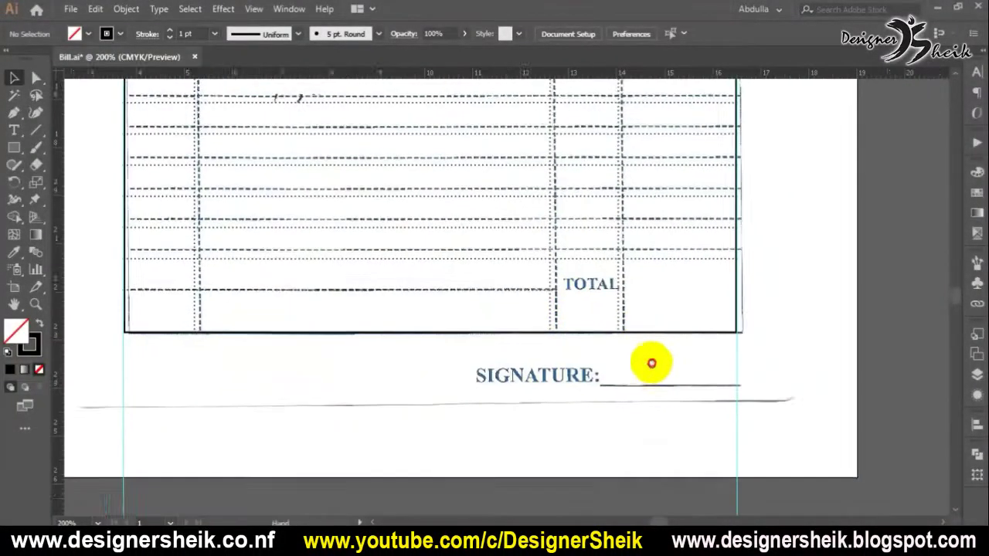
pyautogui.scroll(3, 629, 355)
pyautogui.press('m')
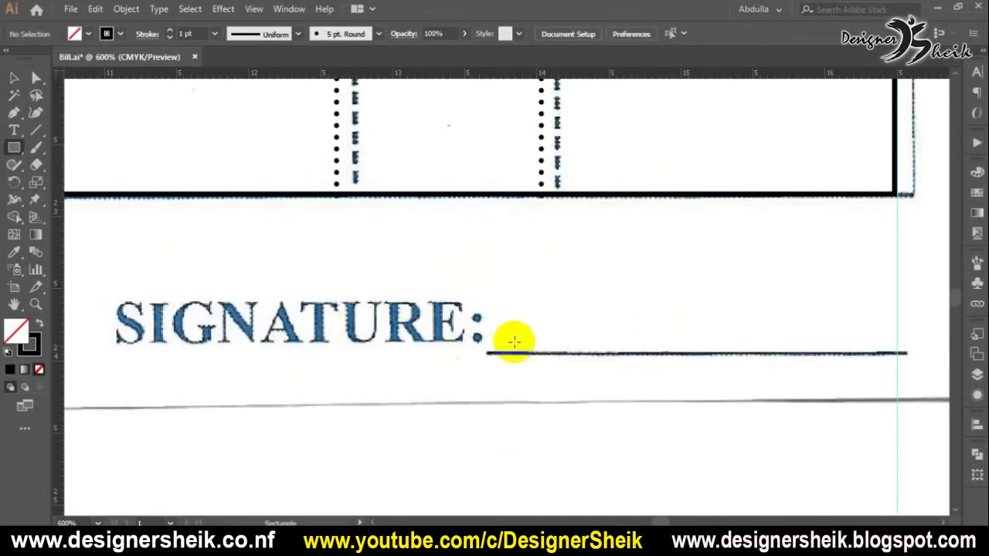
pyautogui.scroll(-2, 460, 326)
pyautogui.click(36, 130)
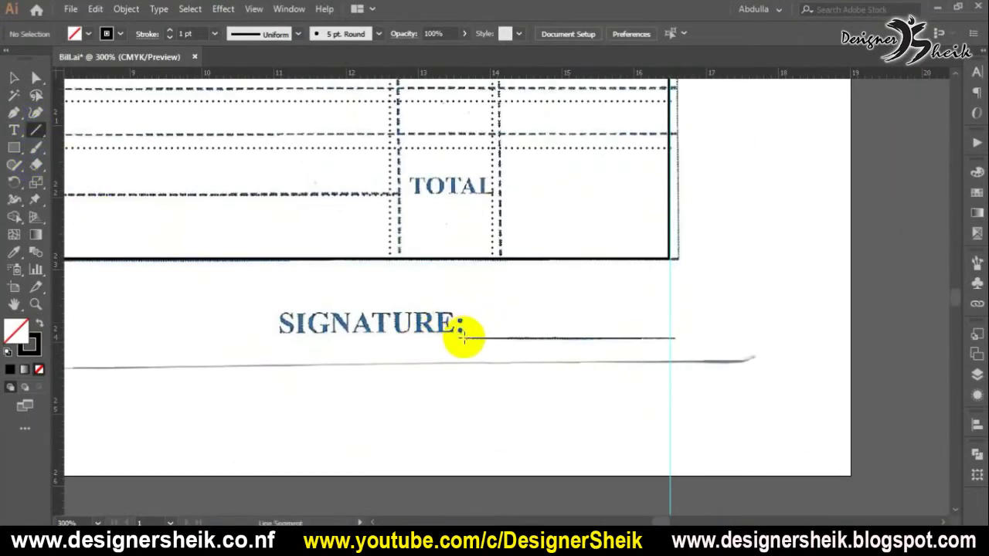
pyautogui.moveTo(463, 338); pyautogui.dragTo(673, 345)
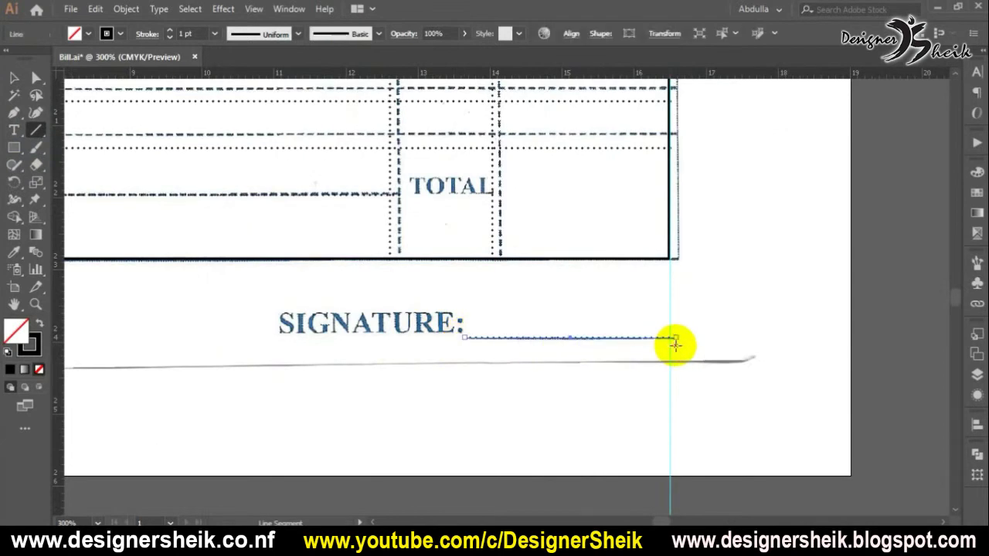
# Step: Match the signature line's stroke style to the table's solid bottom border
pyautogui.click(14, 77)
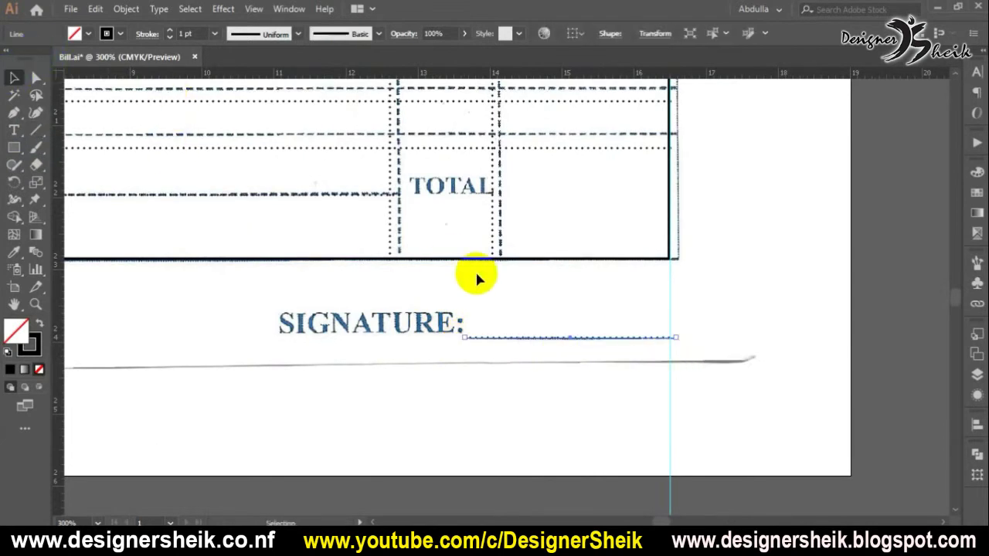
pyautogui.press('i')
pyautogui.scroll(2, 540, 272)
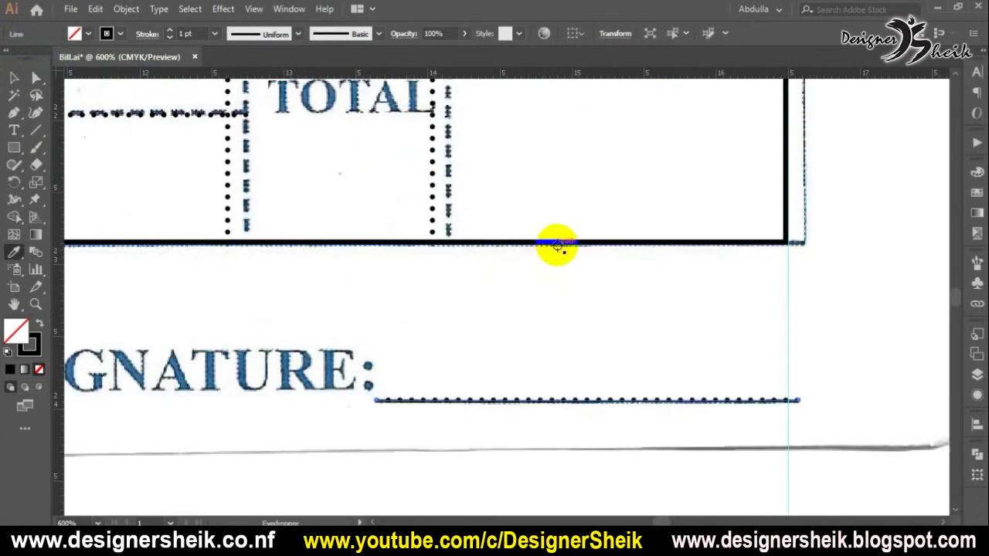
pyautogui.click(14, 77)
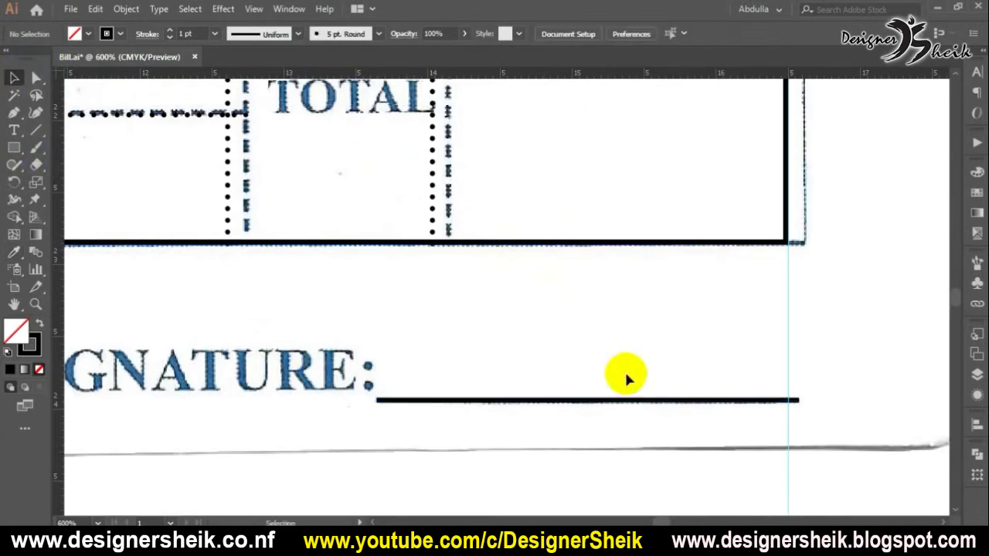
# Step: Shorten the signature line so its right end meets the vertical guide at the table's right border
pyautogui.click(795, 400)
pyautogui.moveTo(800, 401); pyautogui.dragTo(788, 399)
pyautogui.click(396, 391)
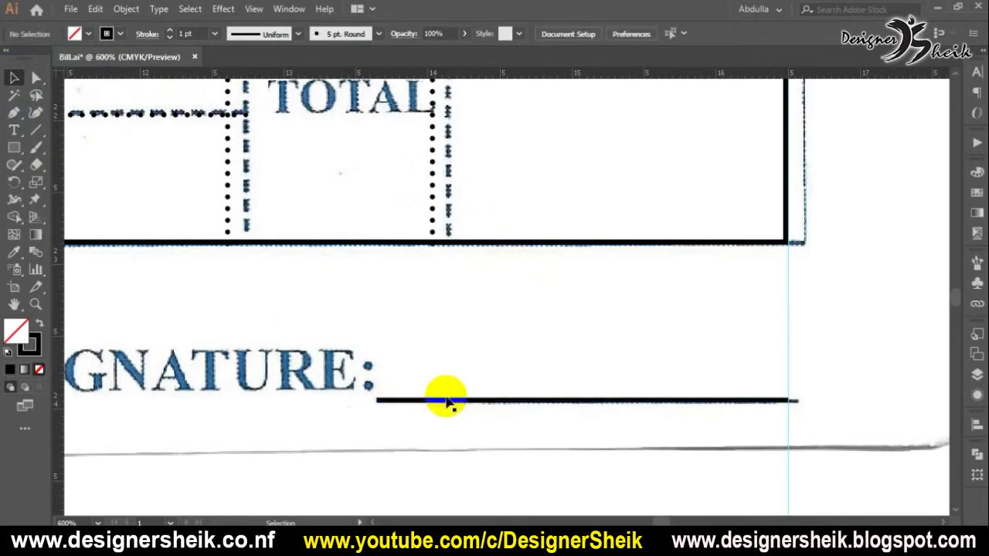
pyautogui.click(374, 401)
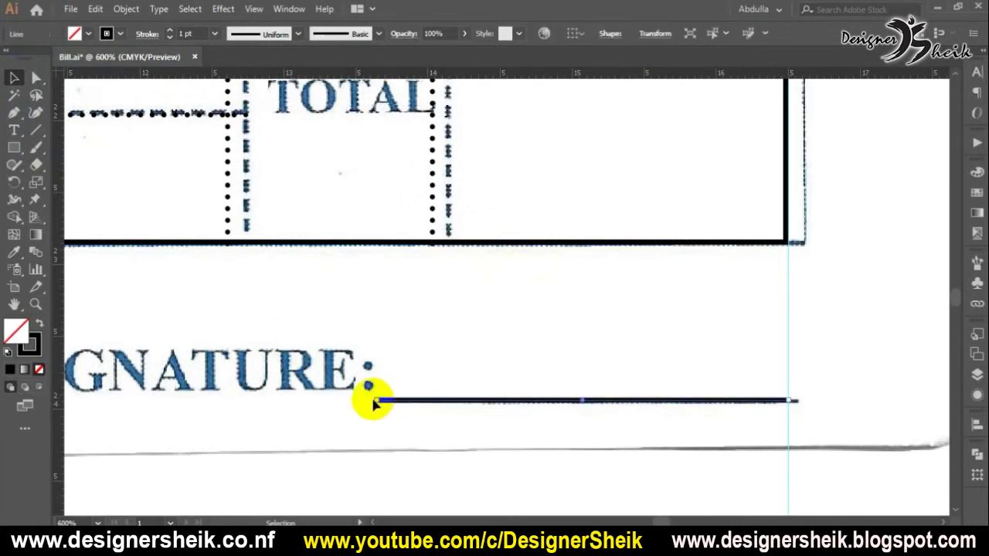
pyautogui.click(440, 429)
# Step: Look over the whole traced bill and hide the scanned image
pyautogui.scroll(-3, 568, 409)
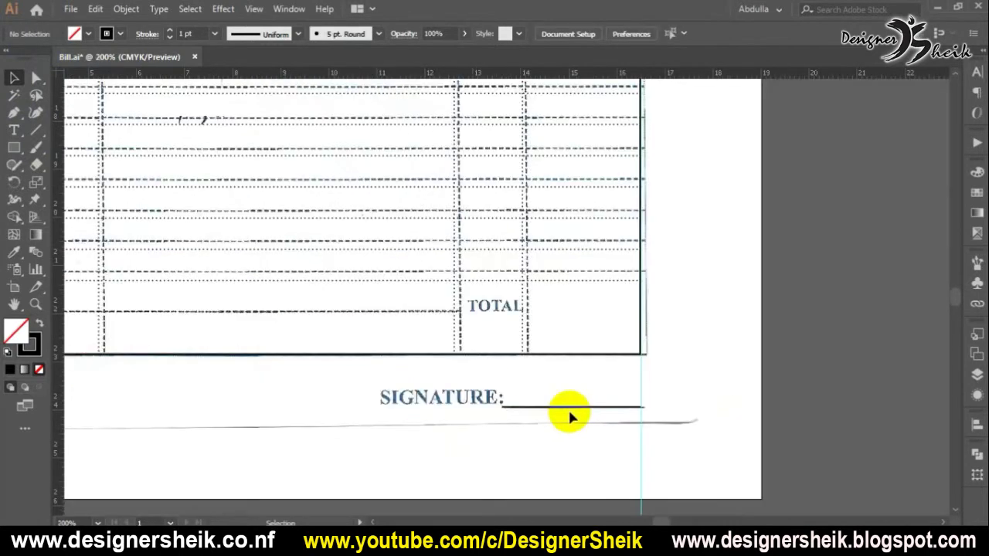
pyautogui.scroll(-2, 605, 401)
pyautogui.scroll(2, 606, 399)
pyautogui.scroll(3, 607, 403)
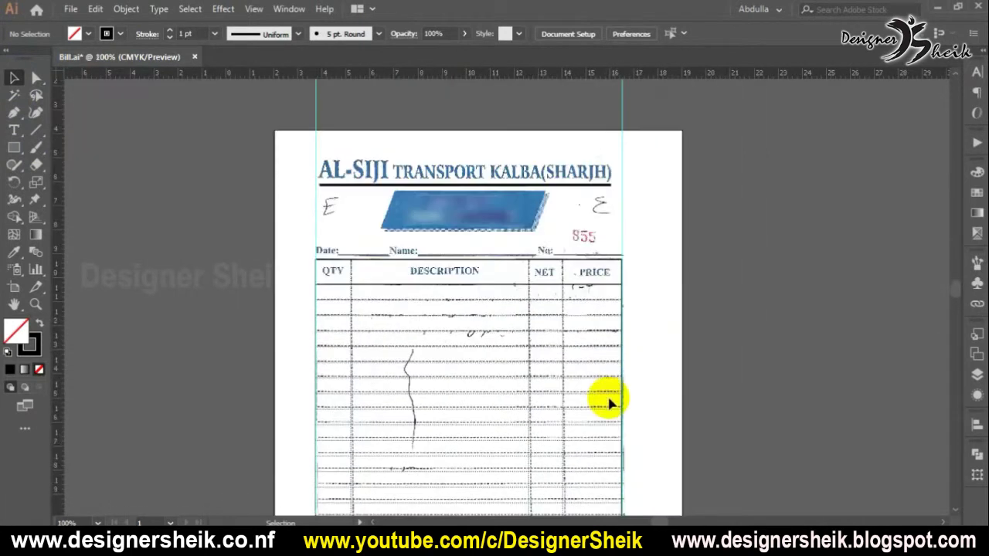
pyautogui.scroll(1, 545, 244)
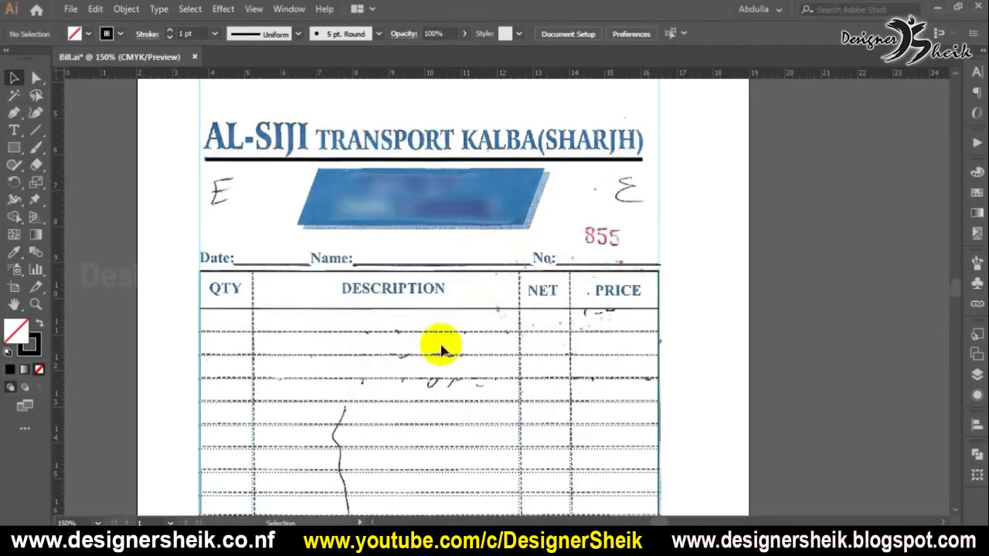
pyautogui.scroll(-2, 485, 342)
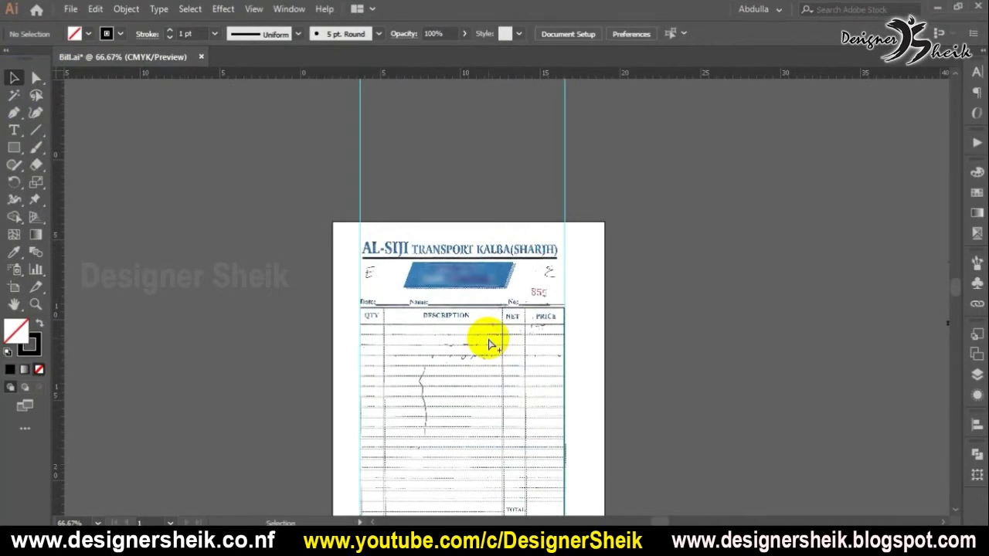
pyautogui.click(488, 343)
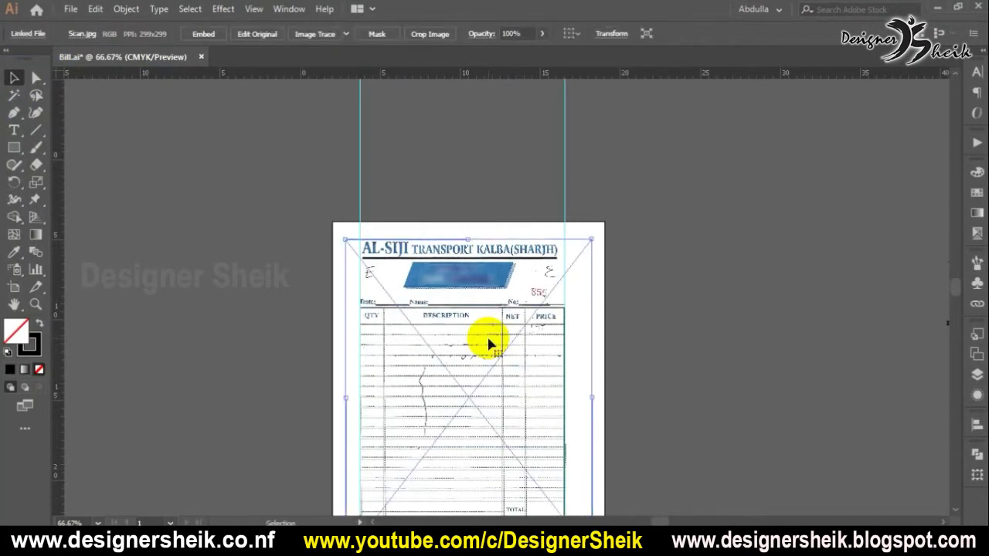
pyautogui.click(777, 319)
pyautogui.click(587, 267)
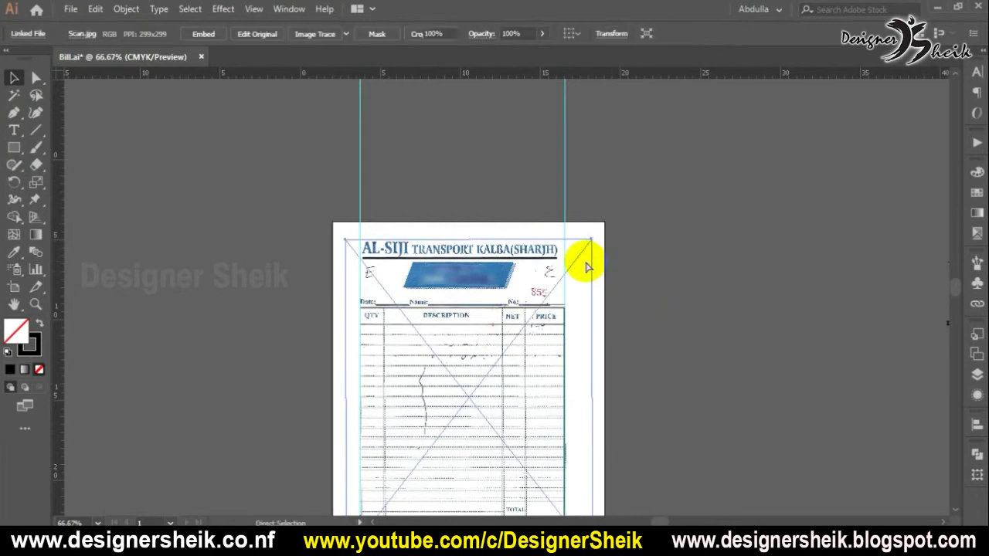
pyautogui.press('Delete')
# Step: Trim the right end of the lowest dotted row line to its intersection with the divider between DESCRIPTION and NET
pyautogui.scroll(2, 468, 298)
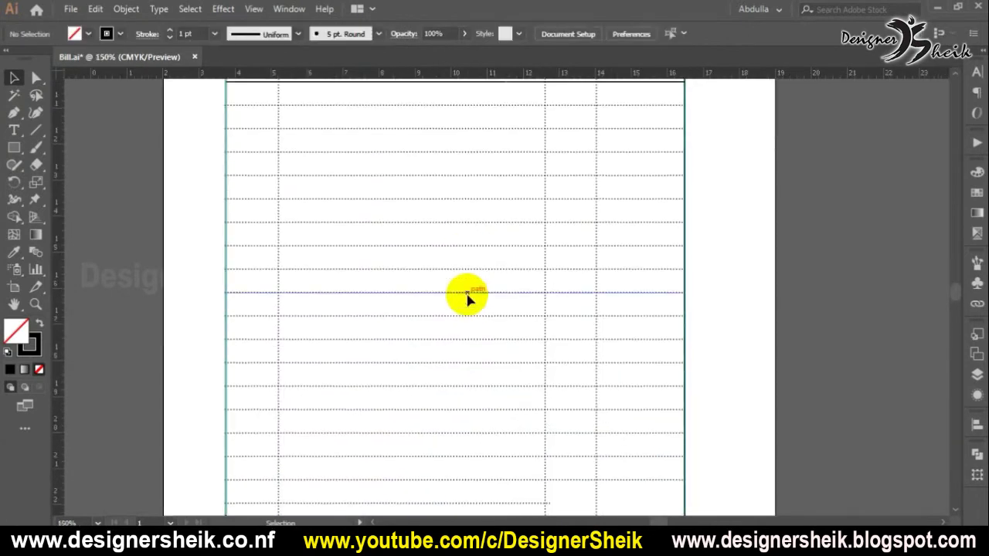
pyautogui.scroll(-3, 466, 298)
pyautogui.scroll(-2, 468, 298)
pyautogui.scroll(5, 472, 324)
pyautogui.click(523, 307)
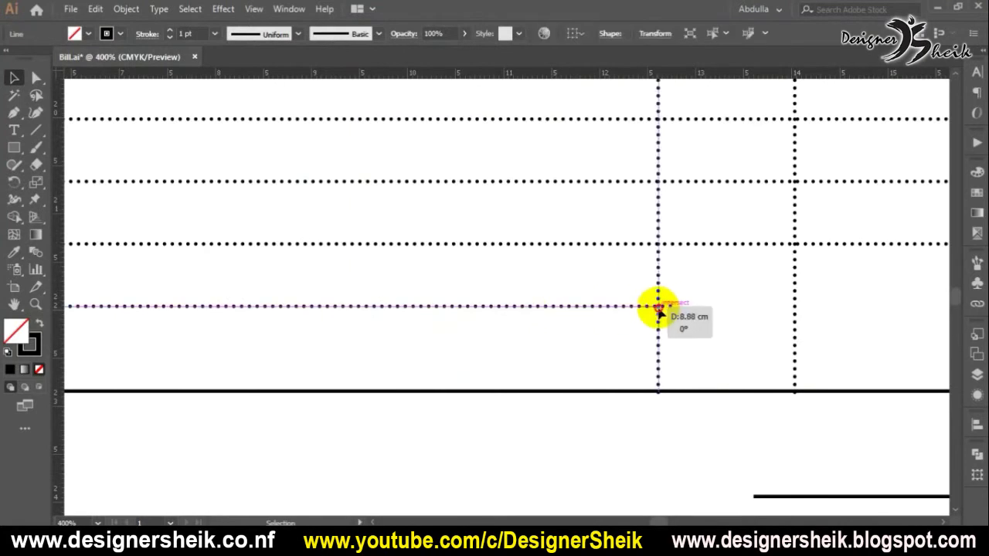
pyautogui.moveTo(658, 308); pyautogui.dragTo(659, 309)
# Step: Show the hidden scan image again beneath the traced lines
pyautogui.scroll(-1, 572, 325)
pyautogui.hotkey('ctrl', 'b')
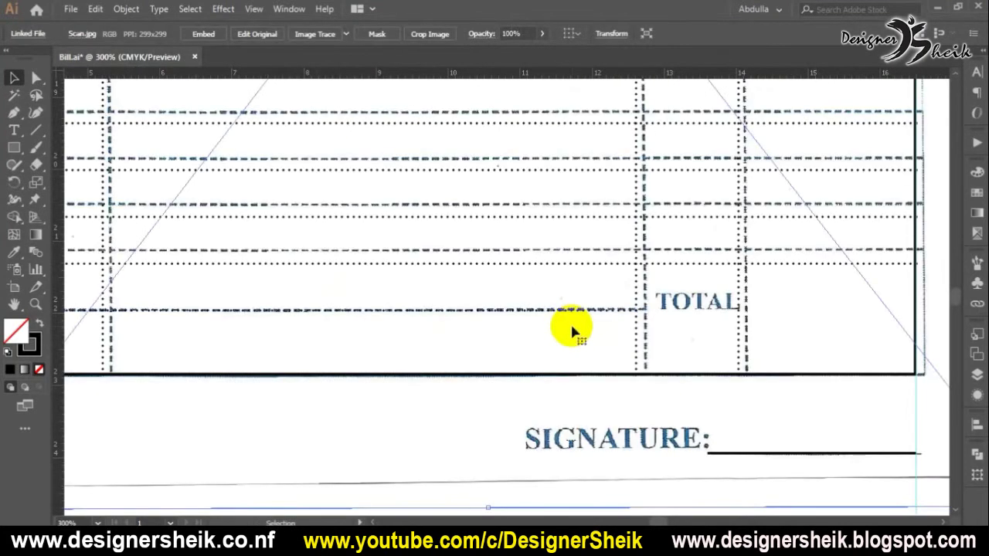
pyautogui.scroll(-3, 570, 322)
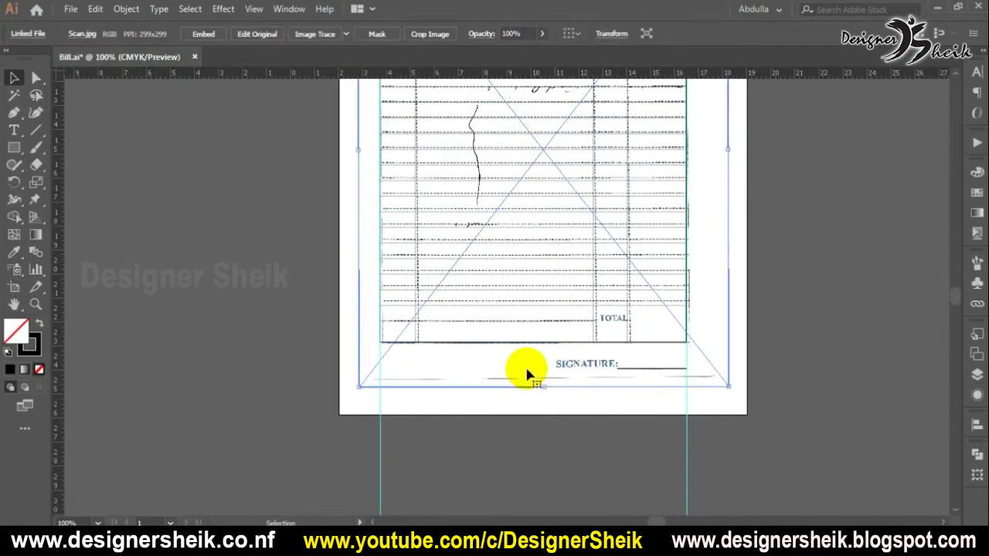
pyautogui.hotkey('ctrl', '2')
pyautogui.scroll(-2, 526, 374)
# Step: Move the prepared AL-SIJI text from beside the artboard onto the scanned heading
pyautogui.moveTo(677, 322); pyautogui.dragTo(628, 395)
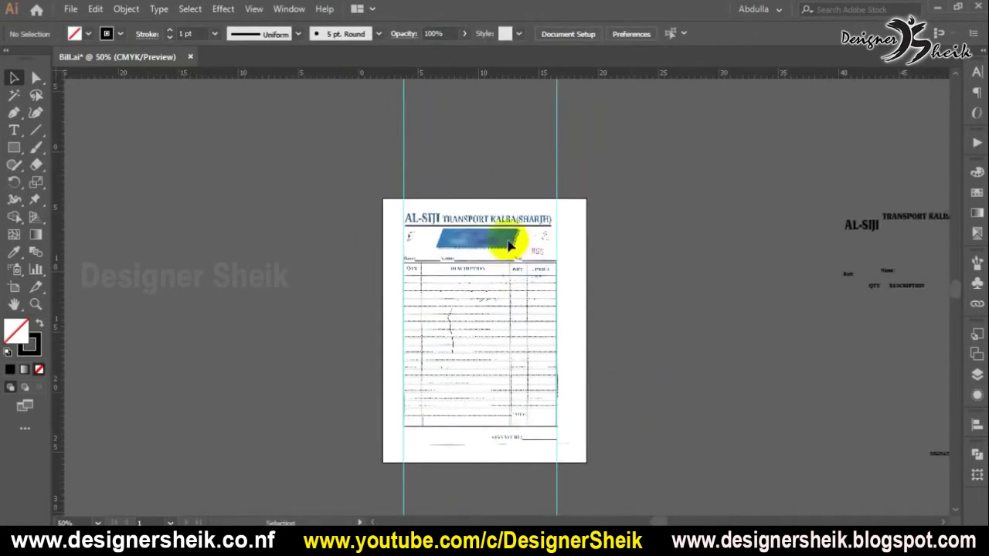
pyautogui.scroll(1, 477, 220)
pyautogui.moveTo(740, 387); pyautogui.dragTo(641, 343)
pyautogui.scroll(-1, 596, 353)
pyautogui.moveTo(761, 401); pyautogui.dragTo(662, 339)
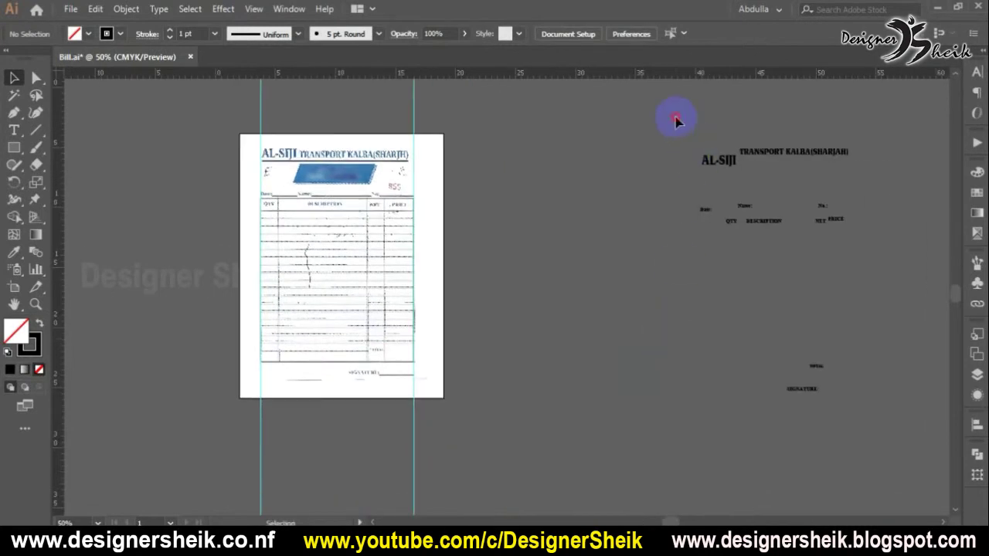
pyautogui.moveTo(864, 437); pyautogui.dragTo(539, 388)
pyautogui.click(681, 375)
pyautogui.moveTo(514, 266); pyautogui.dragTo(563, 345)
pyautogui.scroll(2, 517, 207)
pyautogui.moveTo(543, 292); pyautogui.dragTo(255, 259)
# Step: Move the TRANSPORT KALBA(SHARJAH) text onto the scanned heading, right of AL-SIJI and above the underline
pyautogui.moveTo(799, 246); pyautogui.dragTo(448, 258)
pyautogui.scroll(1, 414, 262)
pyautogui.scroll(1, 415, 263)
pyautogui.scroll(-3, 630, 255)
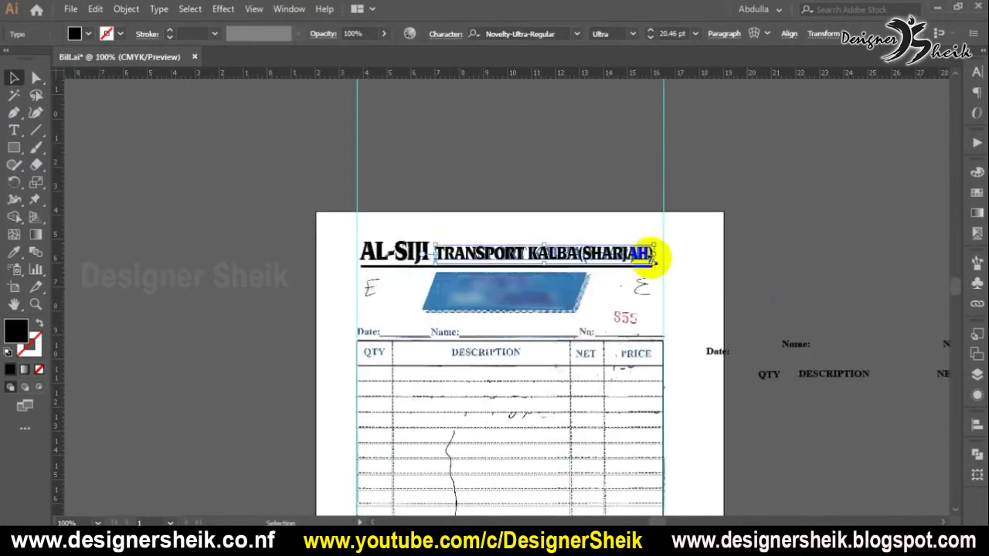
# Step: Move the prepared Date: and Name: labels onto the artboard, just above their scanned counterparts
pyautogui.click(750, 298)
pyautogui.moveTo(749, 299); pyautogui.dragTo(475, 235)
pyautogui.scroll(-1, 733, 253)
pyautogui.hotkey('ctrl', '+')
pyautogui.moveTo(534, 213); pyautogui.dragTo(425, 134)
pyautogui.scroll(-1, 594, 216)
pyautogui.moveTo(815, 212); pyautogui.dragTo(296, 174)
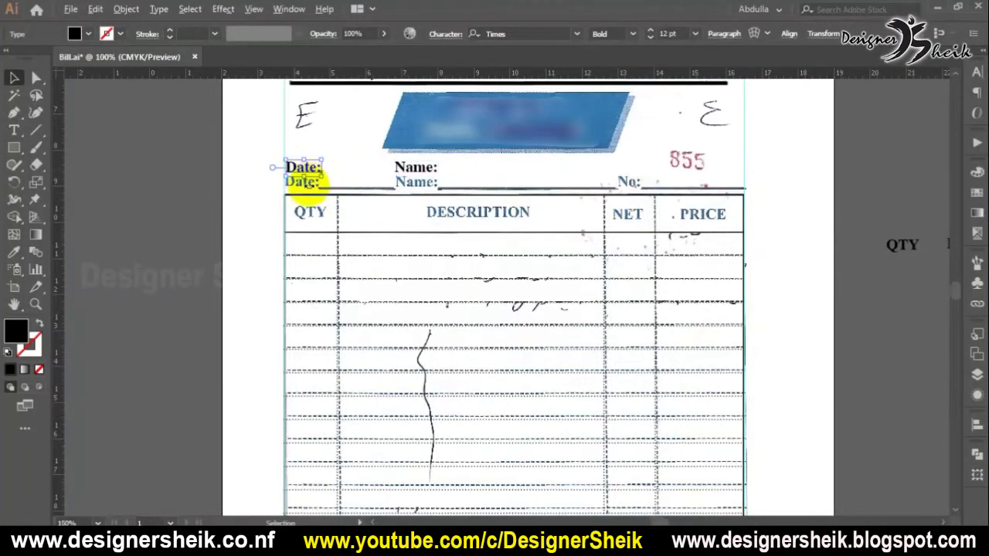
# Step: Move the QTY, DESCRIPTION, NET and PRICE labels onto the table header and the No.: label above its scanned counterpart
pyautogui.hotkey('ctrl', '-')
pyautogui.moveTo(714, 232); pyautogui.dragTo(308, 203)
pyautogui.moveTo(878, 205); pyautogui.dragTo(513, 184)
pyautogui.moveTo(763, 229); pyautogui.dragTo(415, 205)
pyautogui.moveTo(882, 232); pyautogui.dragTo(520, 210)
pyautogui.moveTo(910, 219); pyautogui.dragTo(566, 202)
# Step: Move the prepared TOTAL and SIGNATURE: labels onto their scanned counterparts at the bottom of the bill
pyautogui.scroll(-5, 653, 229)
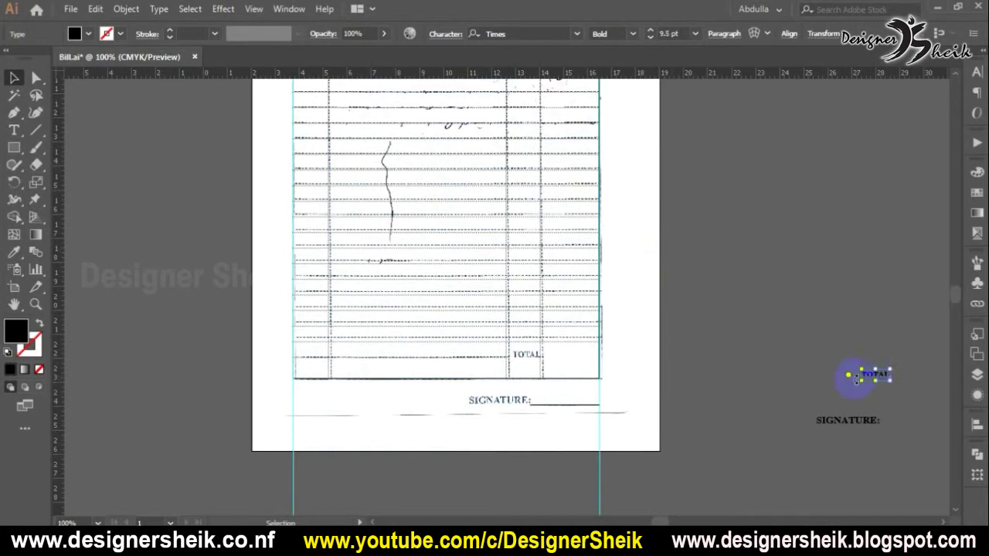
pyautogui.moveTo(885, 378); pyautogui.dragTo(531, 353)
pyautogui.click(767, 390)
pyautogui.moveTo(833, 421)
pyautogui.mouseDown()
pyautogui.moveTo(448, 401)
pyautogui.moveTo(563, 417)
pyautogui.mouseUp()
# Step: Lower the Date:, Name: and No.: labels onto the scanned labels beside their blanks
pyautogui.scroll(5, 533, 400)
pyautogui.scroll(3, 533, 399)
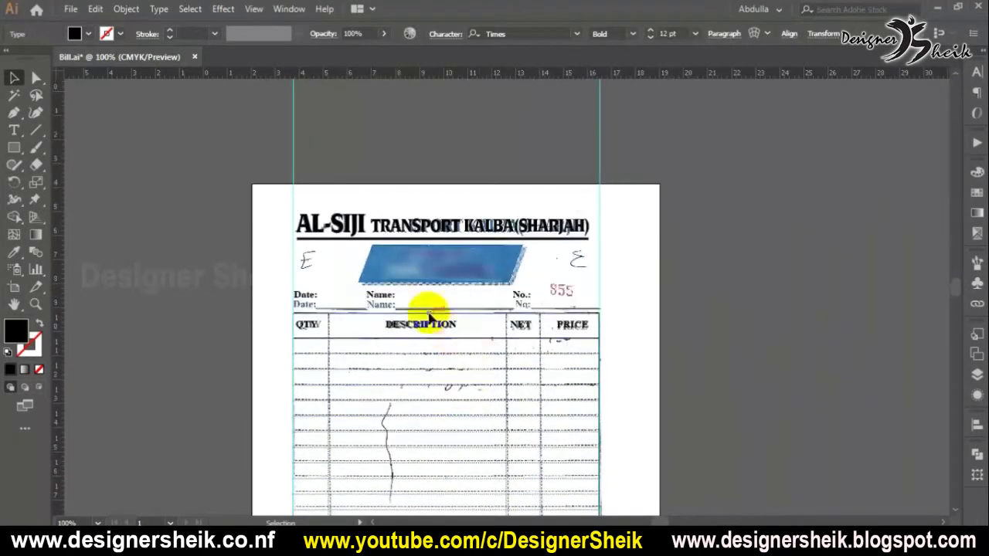
pyautogui.scroll(3, 281, 294)
pyautogui.scroll(1, 348, 298)
pyautogui.moveTo(349, 298); pyautogui.dragTo(353, 337)
pyautogui.click(557, 331)
pyautogui.moveTo(682, 302); pyautogui.dragTo(686, 342)
pyautogui.scroll(-2, 499, 319)
pyautogui.moveTo(794, 313); pyautogui.dragTo(439, 269)
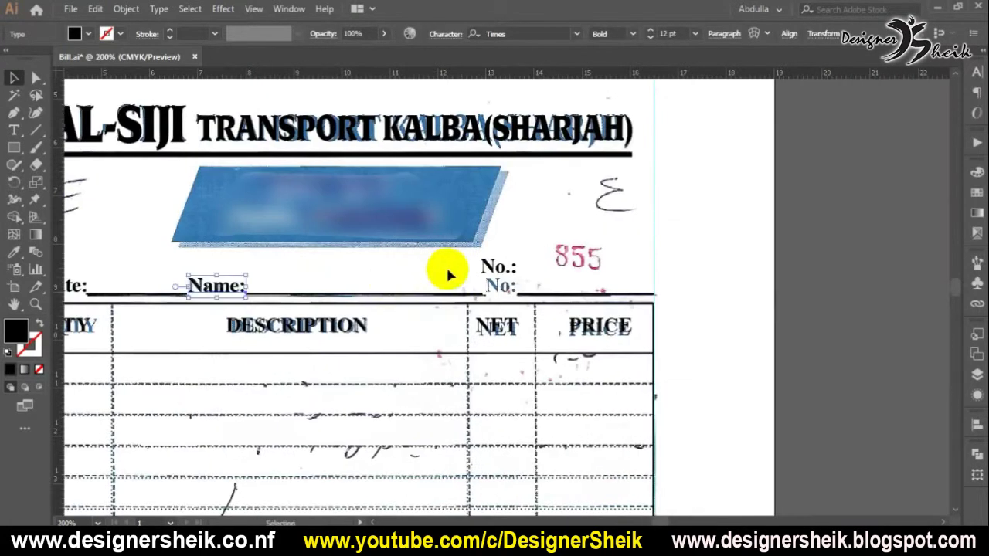
pyautogui.scroll(1, 488, 274)
pyautogui.moveTo(503, 265); pyautogui.dragTo(503, 292)
# Step: Fine-tune the positions of the TOTAL and SIGNATURE: labels over the scanned text
pyautogui.scroll(-1, 502, 291)
pyautogui.scroll(-1, 593, 317)
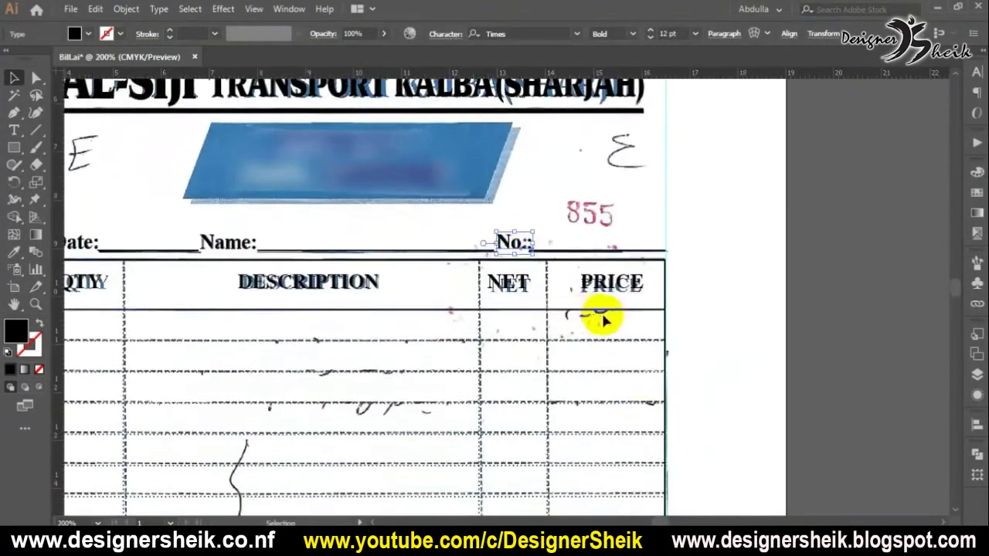
pyautogui.scroll(-1, 669, 346)
pyautogui.scroll(-1, 668, 347)
pyautogui.scroll(-5, 640, 364)
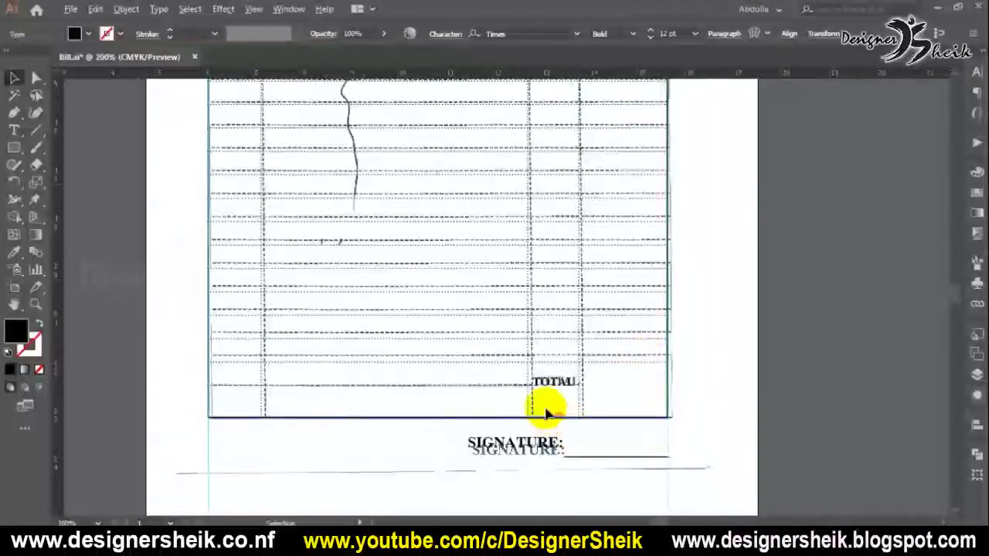
pyautogui.scroll(1, 546, 420)
pyautogui.moveTo(565, 374); pyautogui.dragTo(561, 371)
pyautogui.moveTo(512, 442); pyautogui.dragTo(517, 459)
pyautogui.click(603, 446)
# Step: Hide the scanned image so only the vector bill remains on the artboard
pyautogui.scroll(-2, 552, 440)
pyautogui.click(553, 438)
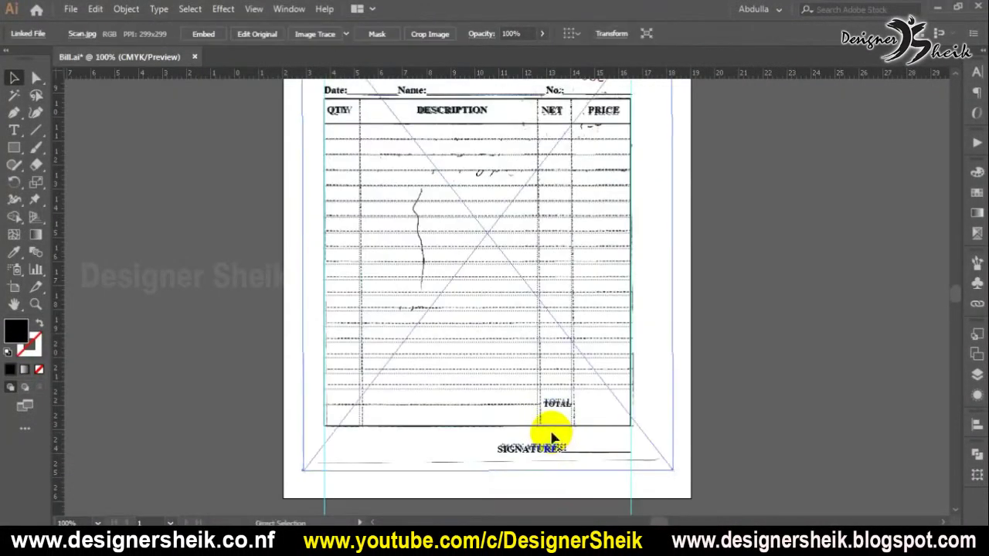
pyautogui.press('Delete')
pyautogui.scroll(5, 551, 437)
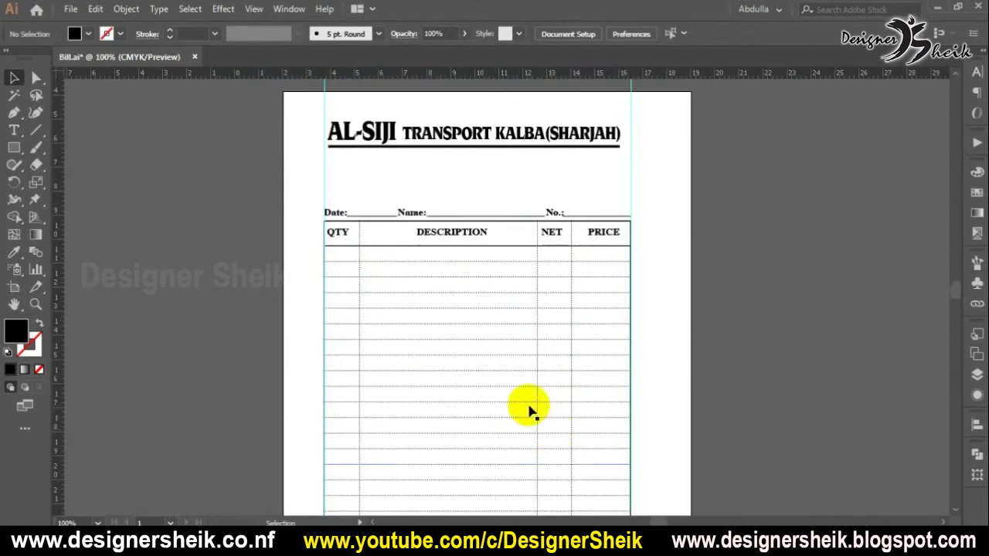
pyautogui.scroll(2, 441, 220)
pyautogui.scroll(-1, 459, 267)
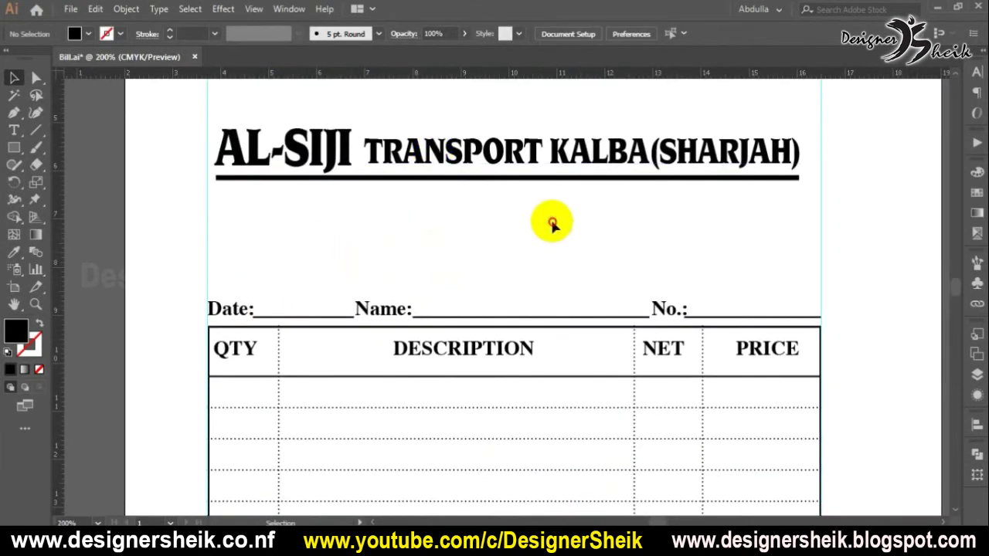
# Step: Adjust the position of the TRANSPORT KALBA(SHARJAH) text above the heading underline
pyautogui.click(502, 153)
pyautogui.moveTo(510, 154); pyautogui.dragTo(502, 171)
pyautogui.click(503, 268)
# Step: Place a horizontal guide along the baseline of the Date: label
pyautogui.scroll(3, 224, 305)
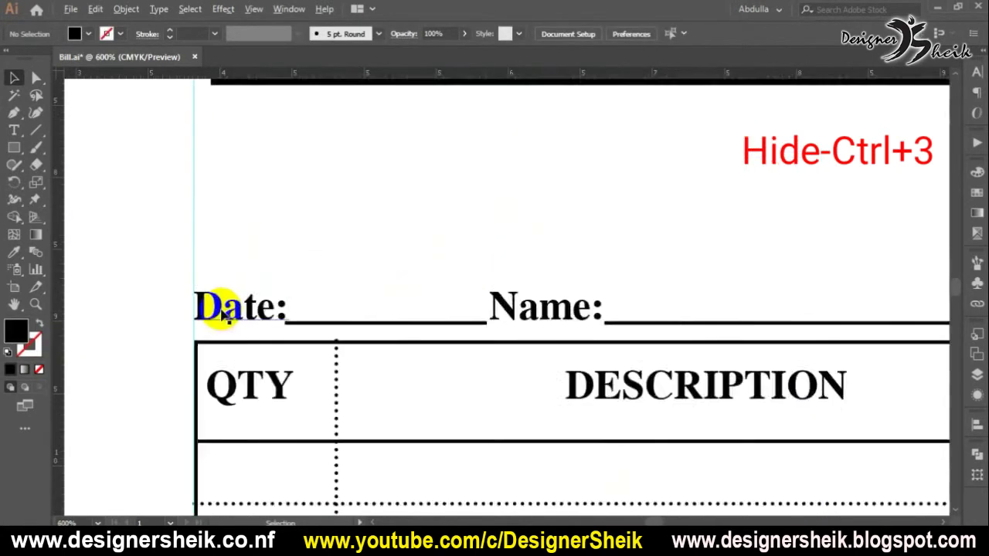
pyautogui.moveTo(338, 75); pyautogui.dragTo(289, 321)
pyautogui.click(218, 305)
pyautogui.scroll(2, 227, 309)
pyautogui.scroll(-2, 200, 309)
# Step: Raise the Date blank's line onto the baseline guide and shorten its left end clear of the colon
pyautogui.click(408, 331)
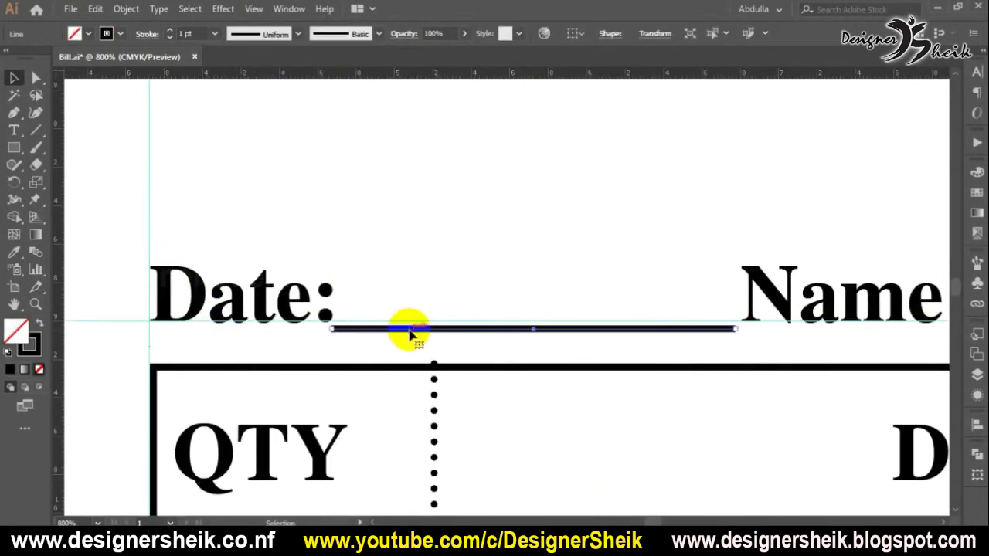
pyautogui.scroll(2, 360, 336)
pyautogui.moveTo(356, 320); pyautogui.dragTo(358, 312)
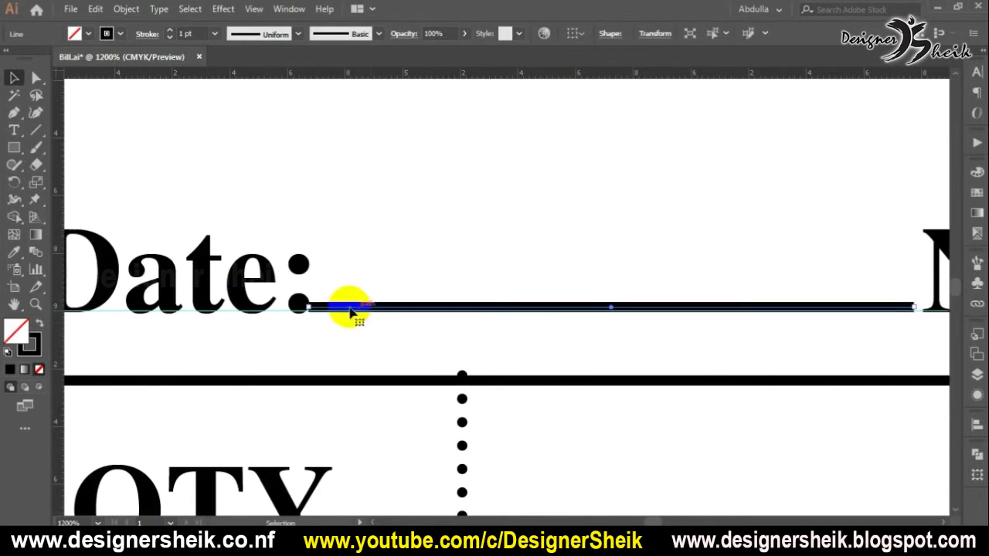
pyautogui.scroll(2, 307, 313)
pyautogui.moveTo(309, 292); pyautogui.dragTo(331, 292)
pyautogui.scroll(-2, 367, 298)
pyautogui.click(418, 317)
pyautogui.scroll(-2, 420, 321)
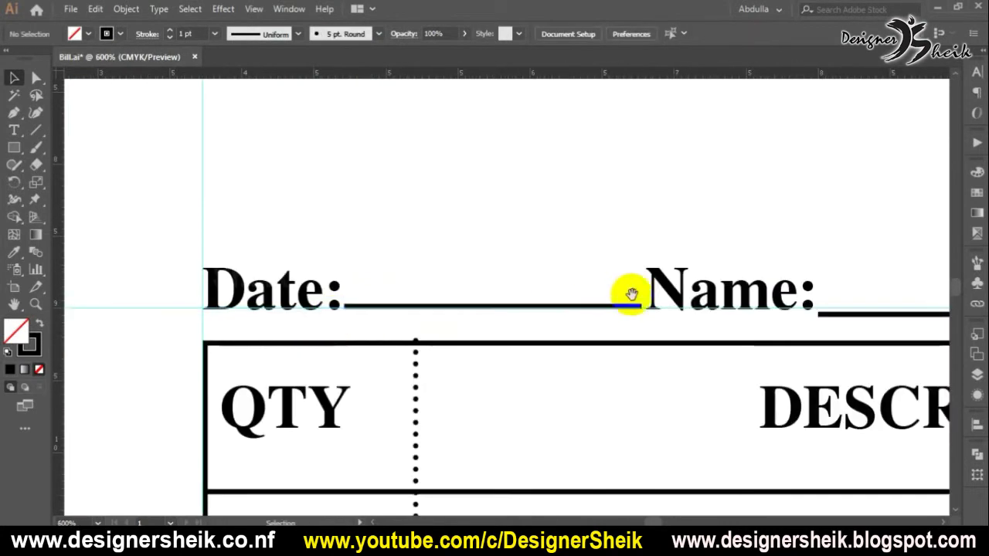
# Step: Shorten the left end of the No. blank's line and move the No.: label right, closer to it
pyautogui.moveTo(633, 294); pyautogui.dragTo(453, 282)
pyautogui.scroll(-2, 353, 278)
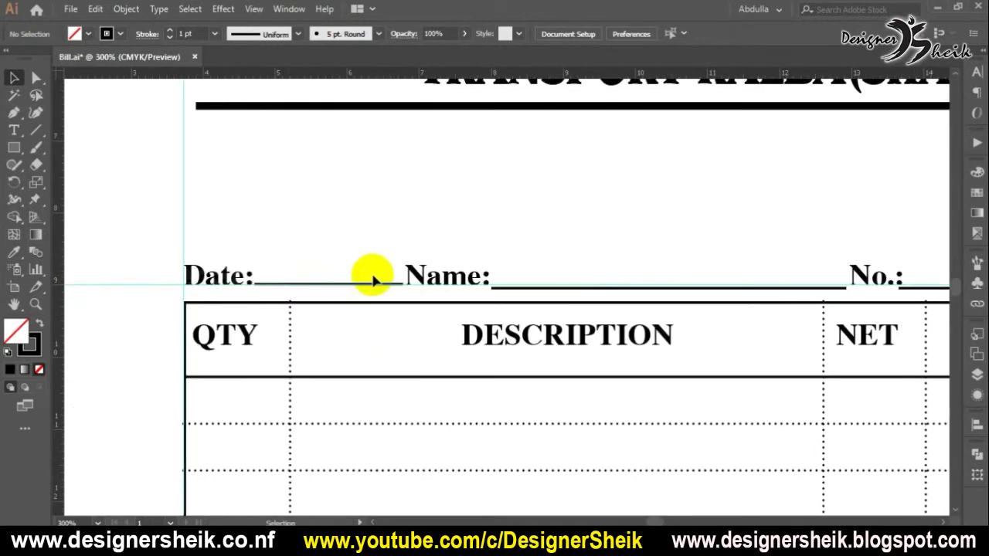
pyautogui.moveTo(547, 232); pyautogui.dragTo(409, 231)
pyautogui.moveTo(614, 239); pyautogui.dragTo(395, 238)
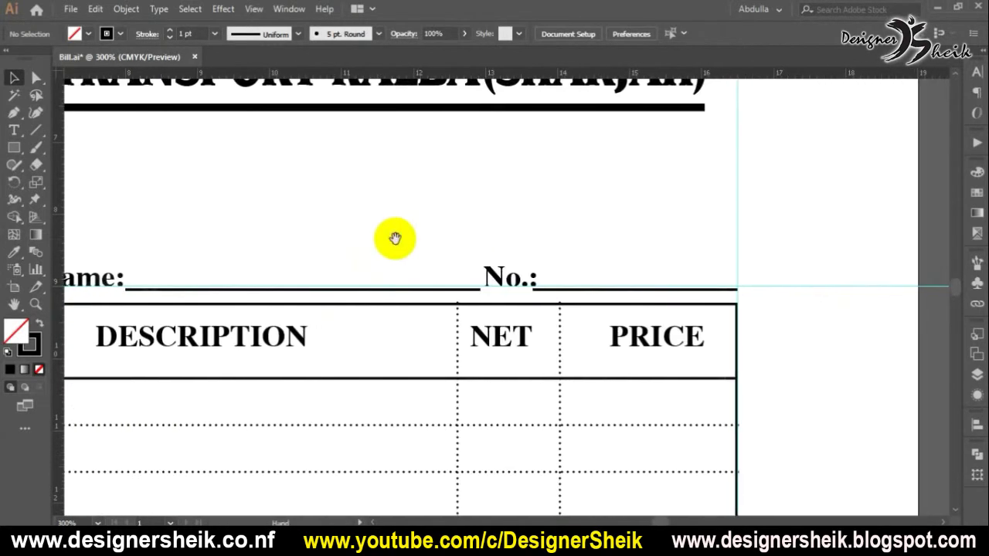
pyautogui.click(573, 292)
pyautogui.scroll(2, 597, 292)
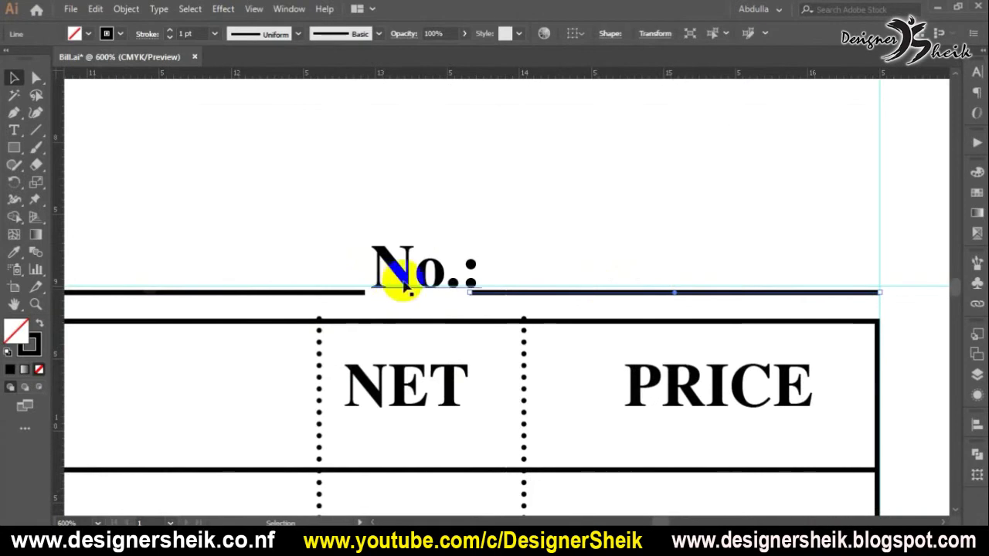
pyautogui.moveTo(471, 292); pyautogui.dragTo(530, 293)
pyautogui.moveTo(435, 260); pyautogui.dragTo(467, 266)
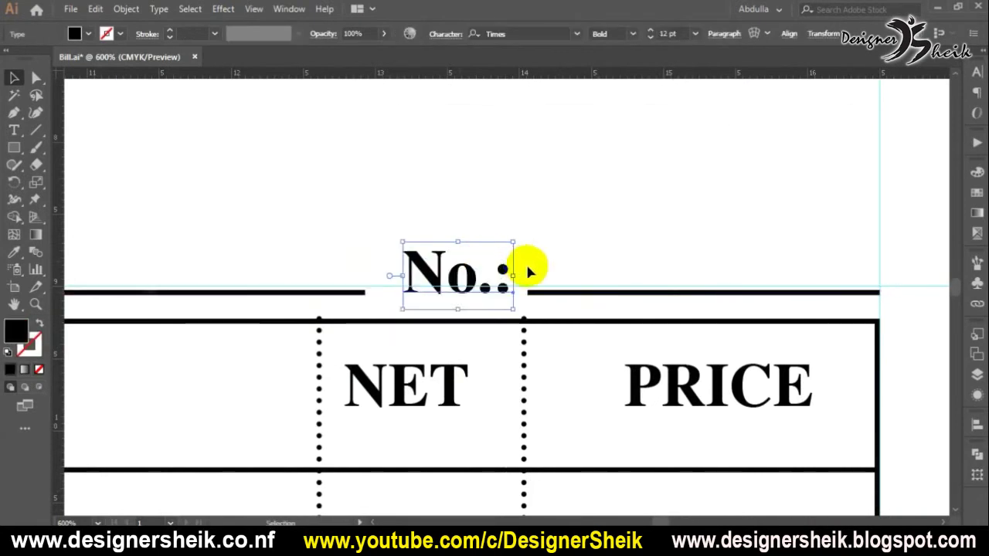
# Step: Lower the horizontal guide onto the baseline of the No.: label
pyautogui.scroll(2, 502, 269)
pyautogui.moveTo(536, 302); pyautogui.dragTo(536, 320)
pyautogui.moveTo(536, 320); pyautogui.dragTo(536, 322)
pyautogui.click(549, 283)
# Step: Move the No.: label right, closer to its blank, and extend the Name blank's line toward the label
pyautogui.scroll(2, 517, 288)
pyautogui.moveTo(434, 273); pyautogui.dragTo(473, 283)
pyautogui.scroll(-2, 641, 304)
pyautogui.click(635, 298)
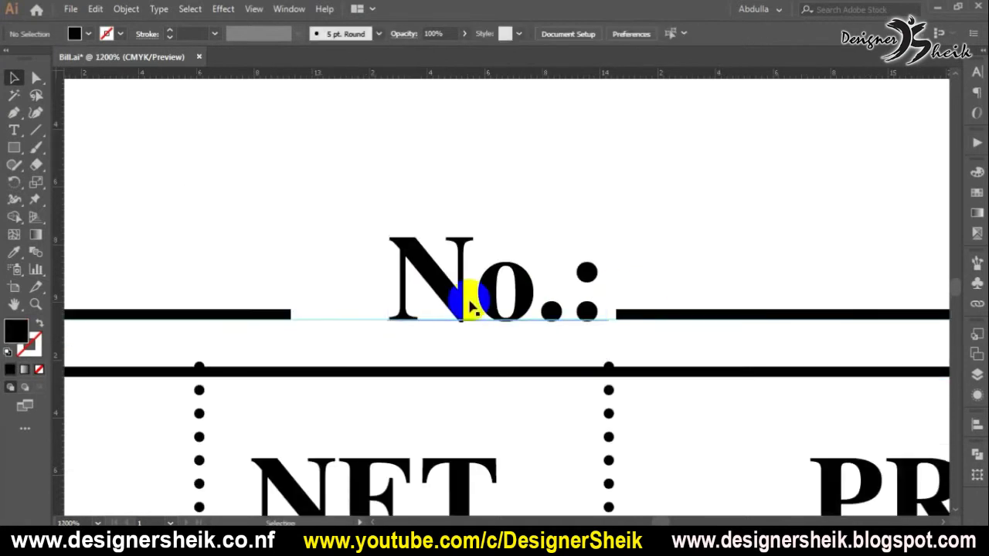
pyautogui.doubleClick(276, 318)
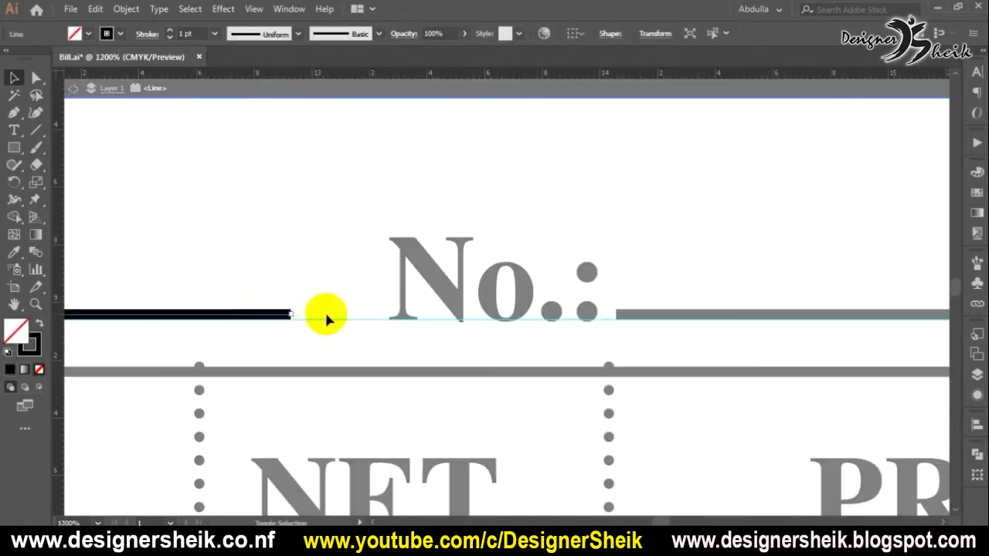
pyautogui.press('Escape')
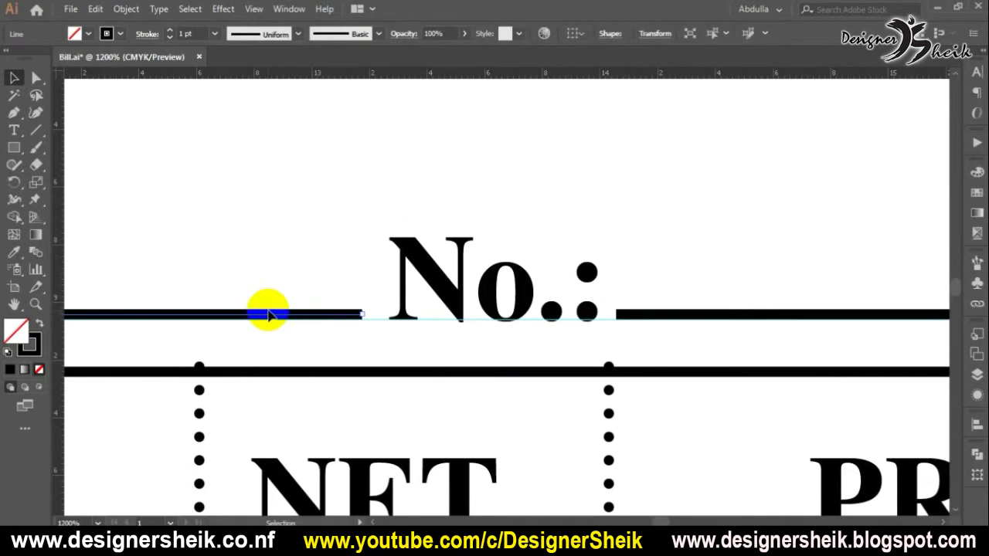
# Step: Lower the Date blank's line onto the horizontal guide and shift it right, closer to the Name: label
pyautogui.moveTo(320, 292); pyautogui.dragTo(785, 291)
pyautogui.scroll(-2, 486, 275)
pyautogui.moveTo(305, 272); pyautogui.dragTo(539, 247)
pyautogui.hscroll(-3, 249, 209)
pyautogui.scroll(2, 188, 248)
pyautogui.hscroll(-2, 467, 226)
pyautogui.scroll(-1, 617, 243)
pyautogui.scroll(-2, 589, 250)
pyautogui.click(613, 140)
pyautogui.moveTo(463, 164); pyautogui.dragTo(632, 169)
pyautogui.scroll(2, 602, 209)
pyautogui.hscroll(1, 591, 221)
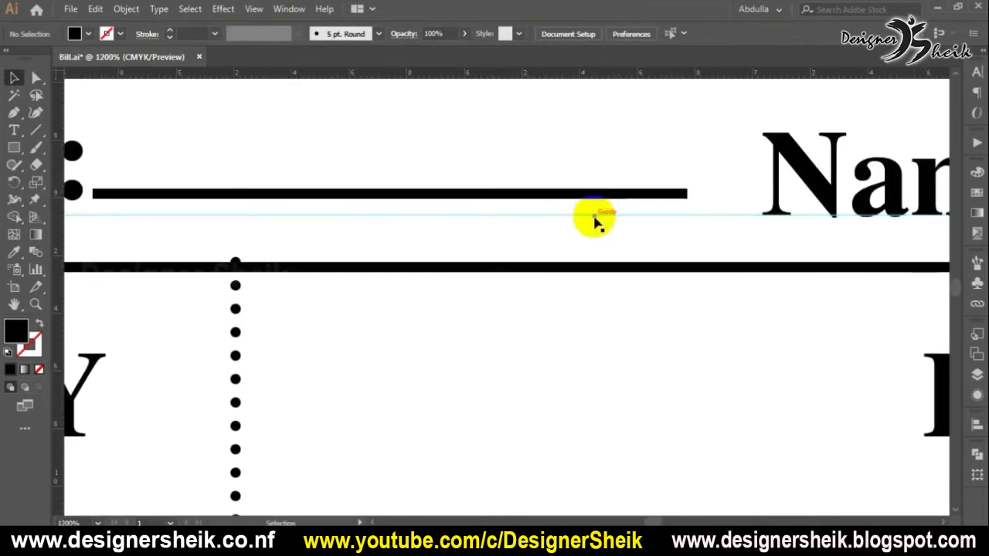
pyautogui.scroll(-1, 583, 207)
pyautogui.moveTo(583, 206); pyautogui.dragTo(628, 207)
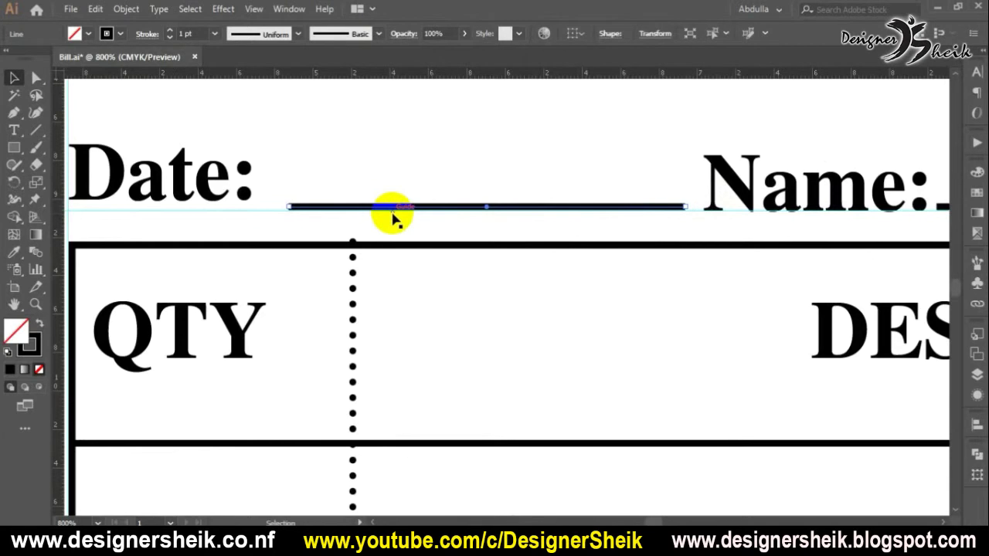
# Step: Lower the Date: label onto the horizontal guide and extend the left end of its blank line toward the colon
pyautogui.click(232, 179)
pyautogui.moveTo(289, 138); pyautogui.dragTo(434, 137)
pyautogui.moveTo(318, 171); pyautogui.dragTo(421, 206)
pyautogui.click(434, 185)
# Step: Shorten the upper end of the QTY column's vertical dotted line to meet the table's top border
pyautogui.scroll(-2, 366, 194)
pyautogui.moveTo(505, 268); pyautogui.dragTo(432, 261)
pyautogui.scroll(2, 366, 251)
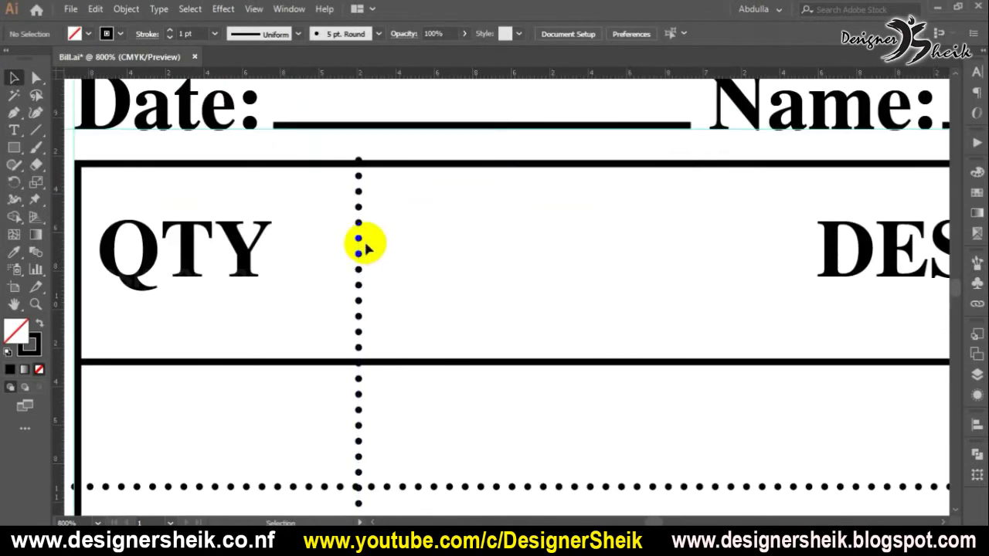
pyautogui.click(363, 245)
pyautogui.moveTo(357, 163); pyautogui.dragTo(358, 172)
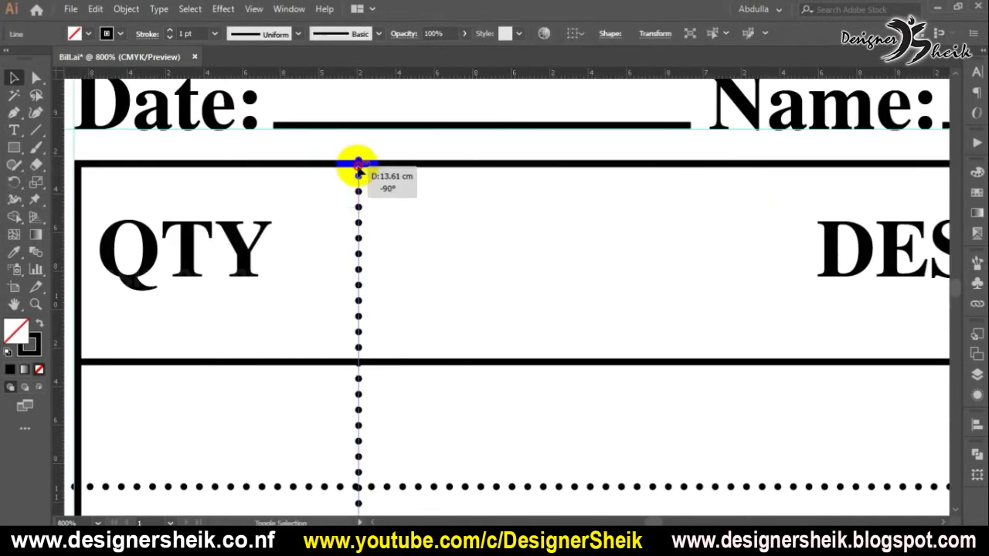
pyautogui.click(397, 250)
# Step: Select the horizontal dotted lines from the third one down and trim their left ends to the table's left border
pyautogui.scroll(-2, 397, 249)
pyautogui.scroll(-1, 397, 259)
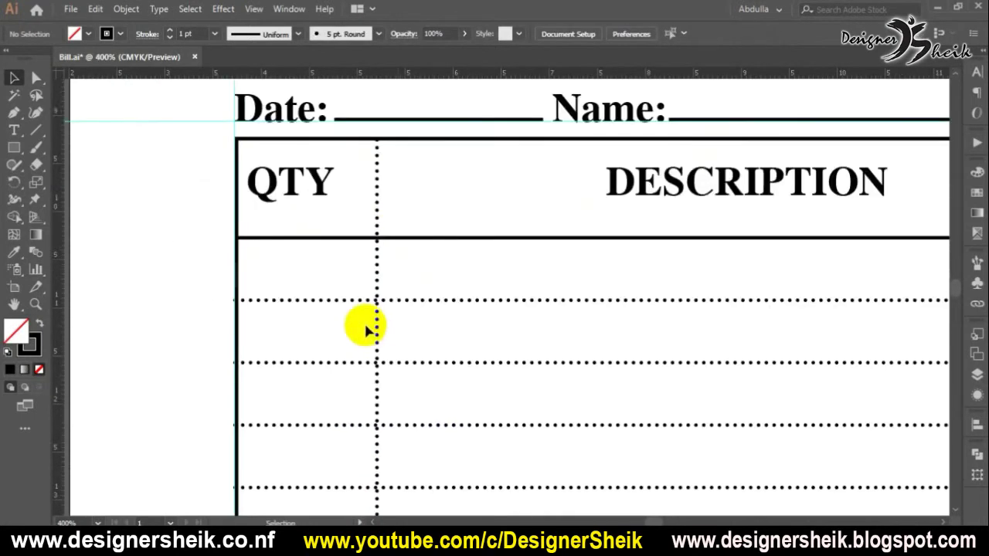
pyautogui.scroll(-3, 364, 327)
pyautogui.scroll(-1, 360, 315)
pyautogui.moveTo(330, 241)
pyautogui.mouseDown()
pyautogui.moveTo(332, 512)
pyautogui.moveTo(340, 437)
pyautogui.mouseUp()
pyautogui.scroll(5, 340, 437)
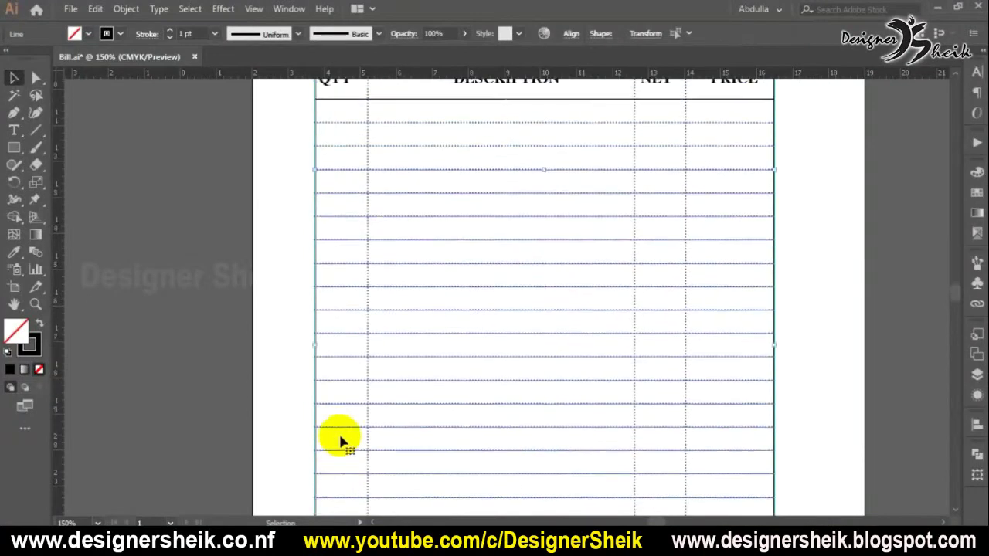
pyautogui.scroll(4, 314, 331)
pyautogui.scroll(-2, 314, 331)
pyautogui.scroll(1, 314, 334)
pyautogui.scroll(-1, 316, 348)
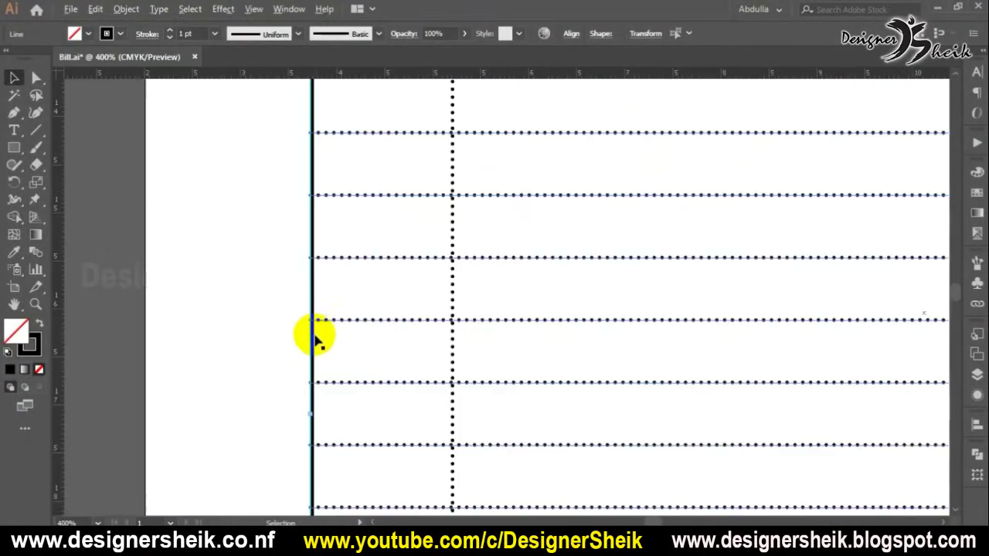
pyautogui.scroll(2, 313, 406)
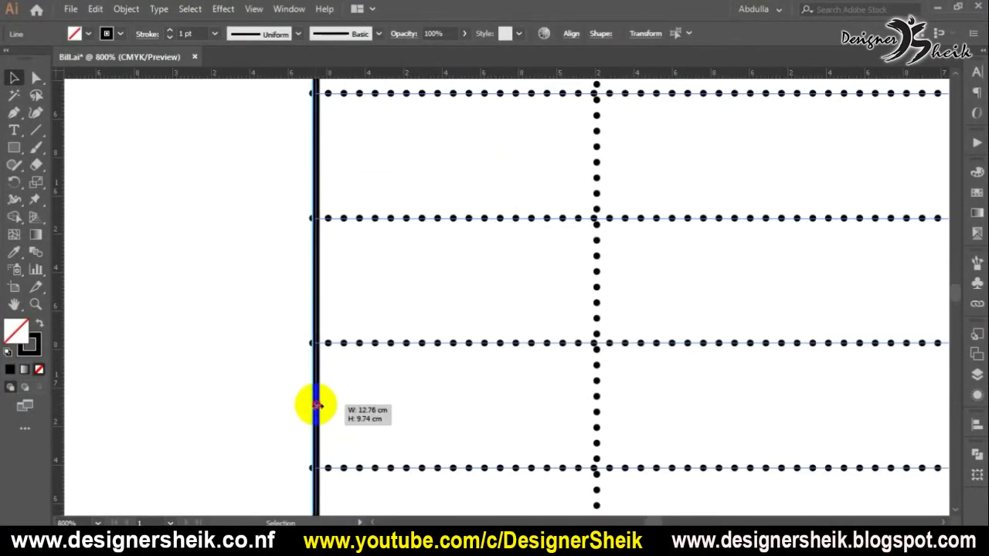
pyautogui.moveTo(315, 405); pyautogui.dragTo(318, 408)
# Step: Trim the right ends of the same horizontal dotted lines to the table's right border
pyautogui.scroll(-3, 316, 406)
pyautogui.hscroll(6, 551, 407)
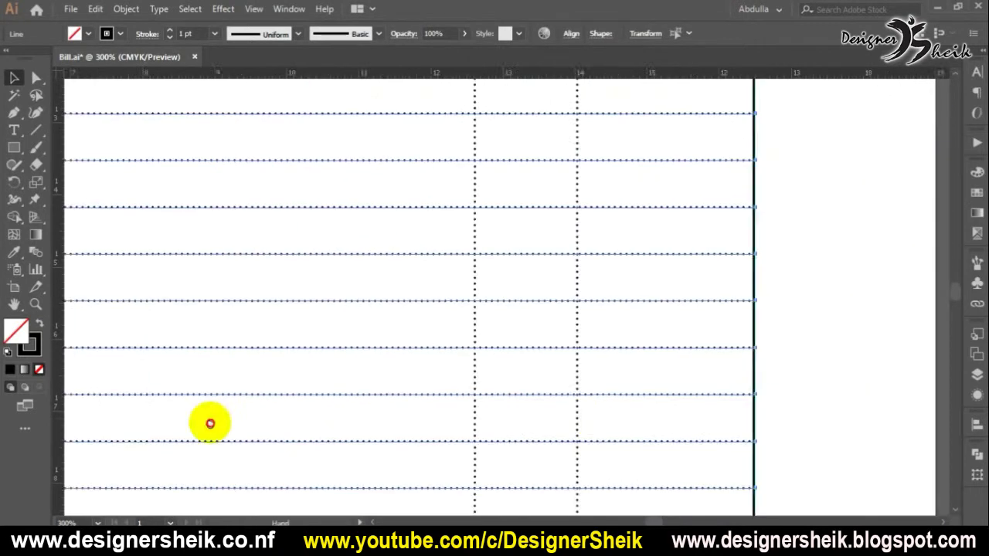
pyautogui.scroll(2, 733, 373)
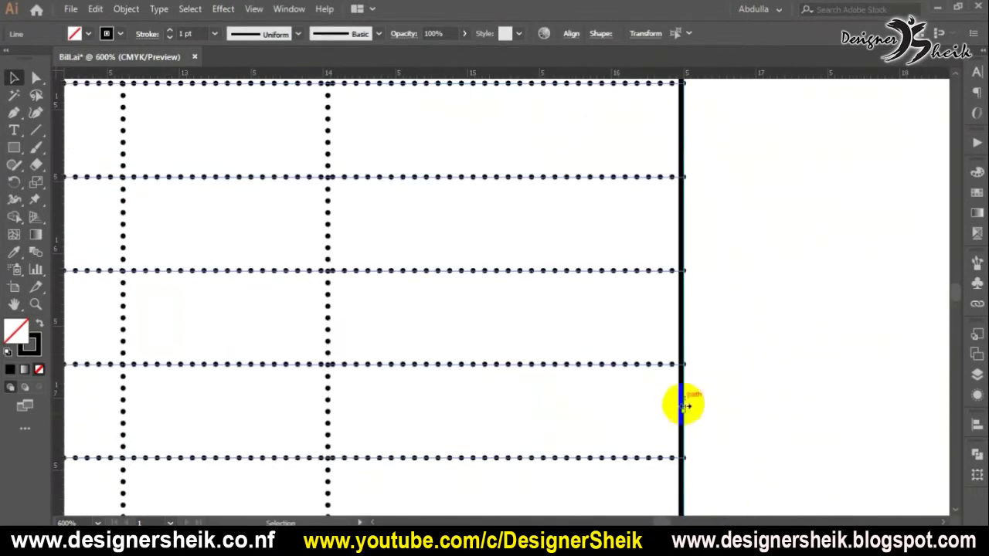
pyautogui.scroll(2, 684, 405)
pyautogui.moveTo(693, 394)
pyautogui.mouseDown()
pyautogui.moveTo(683, 393)
pyautogui.moveTo(689, 399)
pyautogui.mouseUp()
pyautogui.scroll(-2, 695, 399)
pyautogui.click(750, 399)
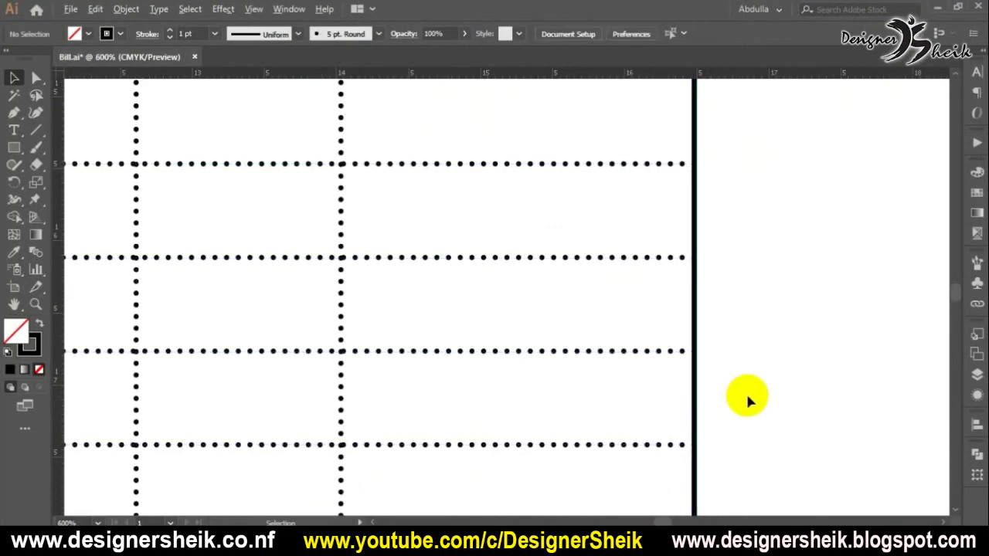
# Step: Shorten the upper ends of the two vertical dotted lines beside NET to meet the table's top border
pyautogui.scroll(-4, 747, 399)
pyautogui.scroll(2, 746, 392)
pyautogui.scroll(3, 579, 320)
pyautogui.moveTo(106, 275); pyautogui.dragTo(97, 342)
pyautogui.moveTo(578, 386); pyautogui.dragTo(378, 409)
pyautogui.scroll(1, 583, 373)
pyautogui.click(540, 334)
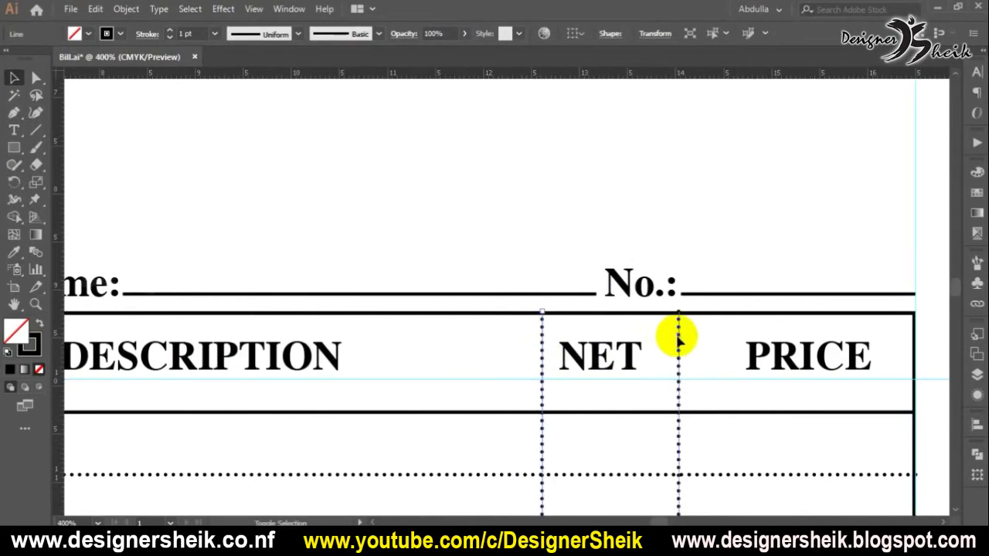
pyautogui.keyDown('shift'); pyautogui.click(678, 336); pyautogui.keyUp('shift')
pyautogui.scroll(3, 610, 312)
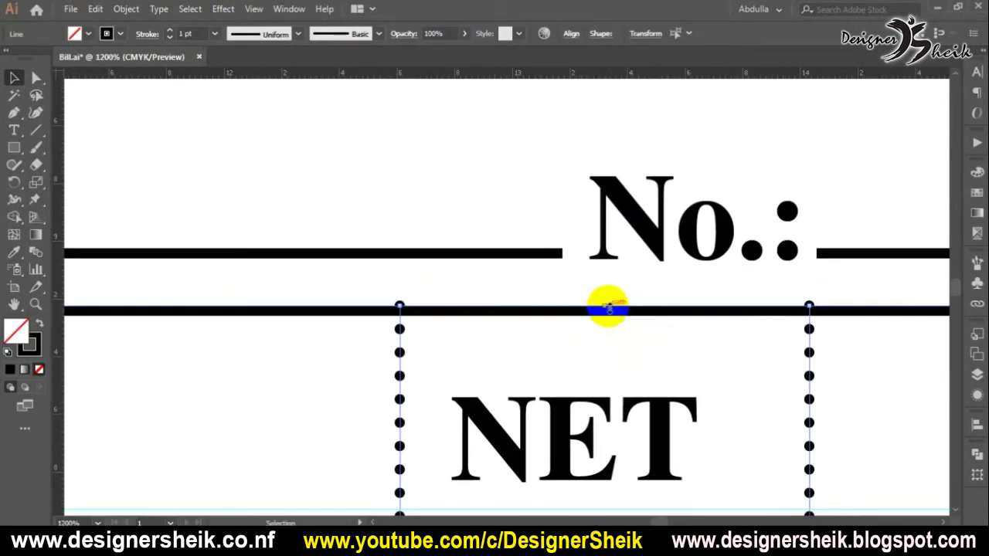
pyautogui.scroll(-3, 606, 309)
pyautogui.click(673, 342)
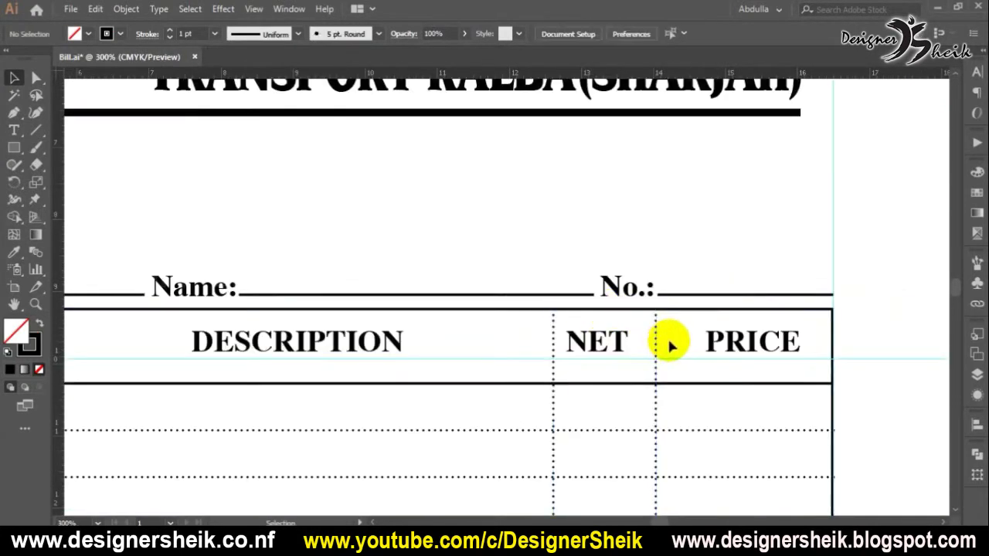
# Step: Select the QTY, DESCRIPTION, NET and PRICE headings and align their bottom edges
pyautogui.hscroll(-3, 710, 366)
pyautogui.click(228, 348)
pyautogui.keyDown('shift'); pyautogui.click(550, 348); pyautogui.keyUp('shift')
pyautogui.hscroll(5, 618, 348)
pyautogui.keyDown('shift'); pyautogui.click(534, 349); pyautogui.keyUp('shift')
pyautogui.keyDown('shift'); pyautogui.click(699, 349); pyautogui.keyUp('shift')
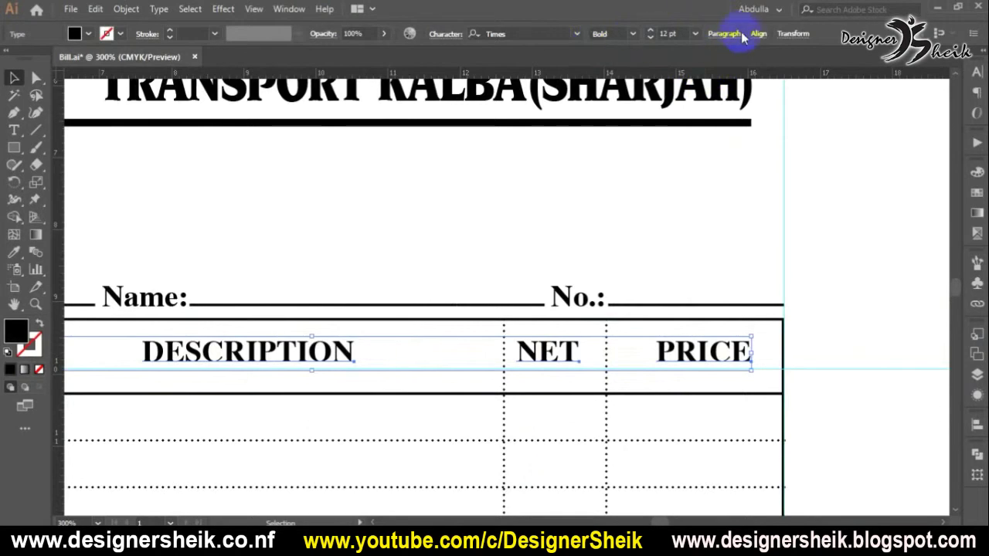
pyautogui.click(759, 34)
pyautogui.click(749, 160)
pyautogui.click(758, 178)
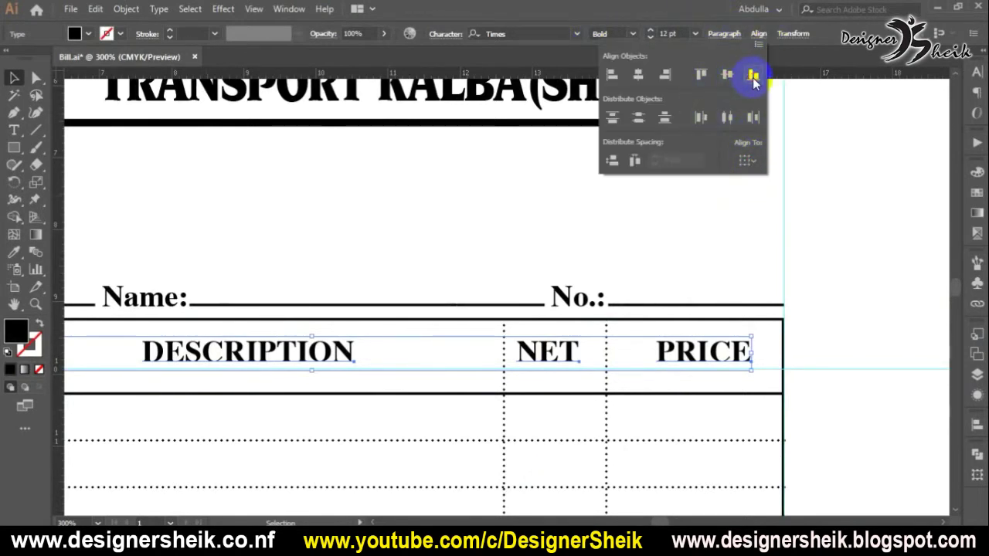
pyautogui.click(803, 192)
# Step: Nudge the four table headings down so that they rest on the horizontal guide
pyautogui.press('space')
pyautogui.moveTo(303, 396); pyautogui.dragTo(703, 383)
pyautogui.hotkey('ctrl', 'z')
pyautogui.press('Down')
pyautogui.press('Down')
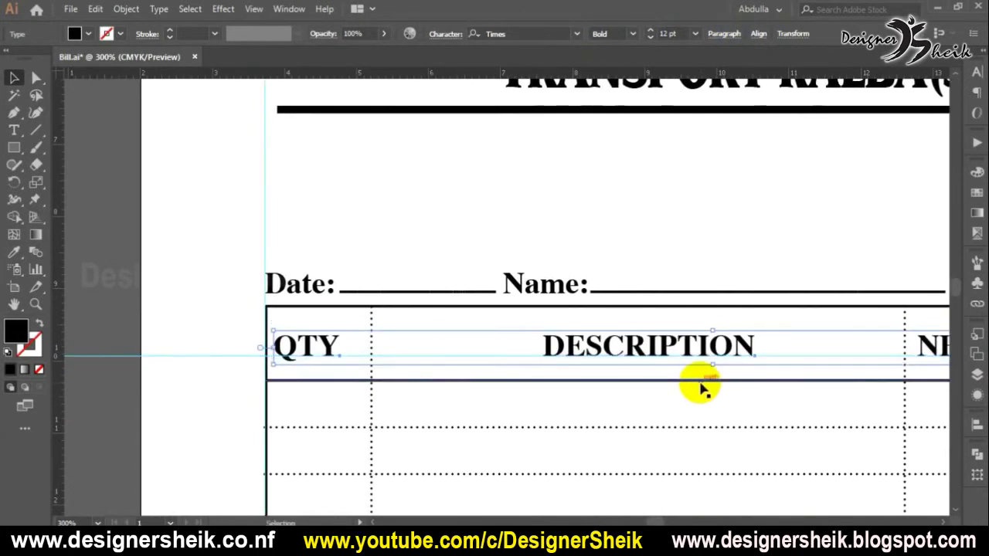
pyautogui.click(226, 387)
# Step: Trim the left ends of the first two horizontal dotted lines to the table's left border
pyautogui.click(312, 357)
pyautogui.click(312, 345)
pyautogui.scroll(-2, 323, 429)
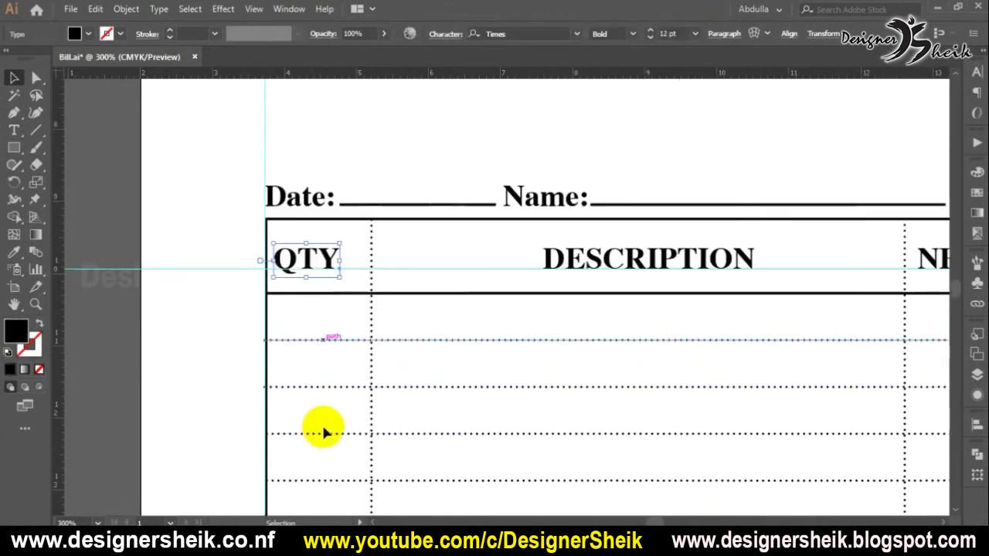
pyautogui.scroll(2, 303, 372)
pyautogui.moveTo(289, 275); pyautogui.dragTo(326, 486)
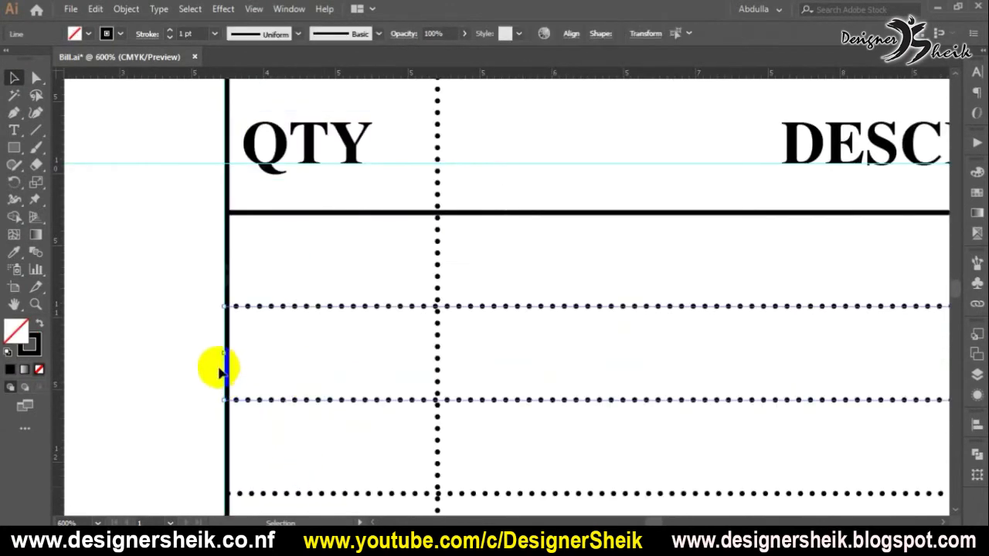
pyautogui.click(223, 357)
pyautogui.moveTo(316, 287); pyautogui.dragTo(329, 463)
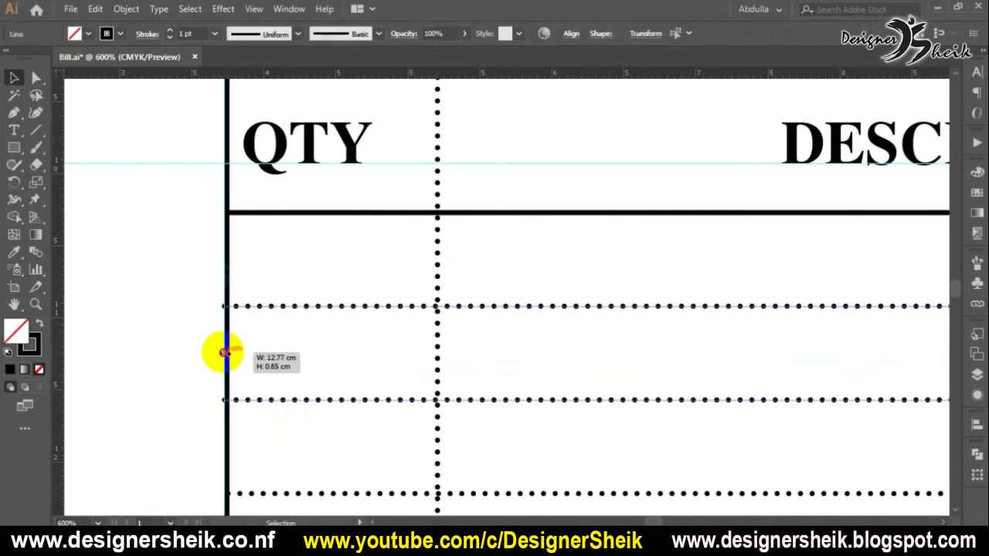
pyautogui.scroll(1, 232, 355)
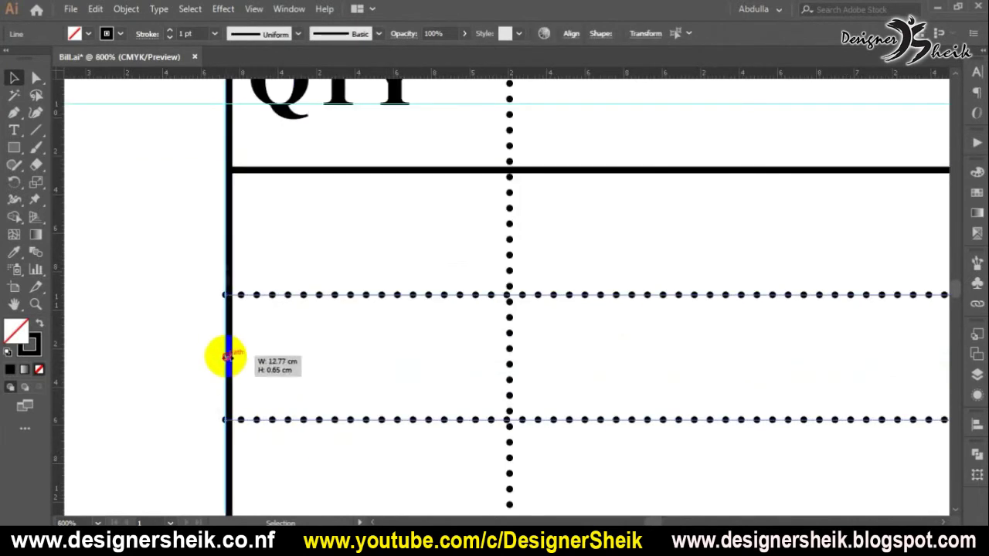
pyautogui.moveTo(228, 357); pyautogui.dragTo(230, 358)
pyautogui.click(303, 368)
# Step: Trim the right ends of the first two horizontal dotted lines to the table's right border
pyautogui.scroll(-3, 224, 379)
pyautogui.moveTo(658, 382); pyautogui.dragTo(376, 386)
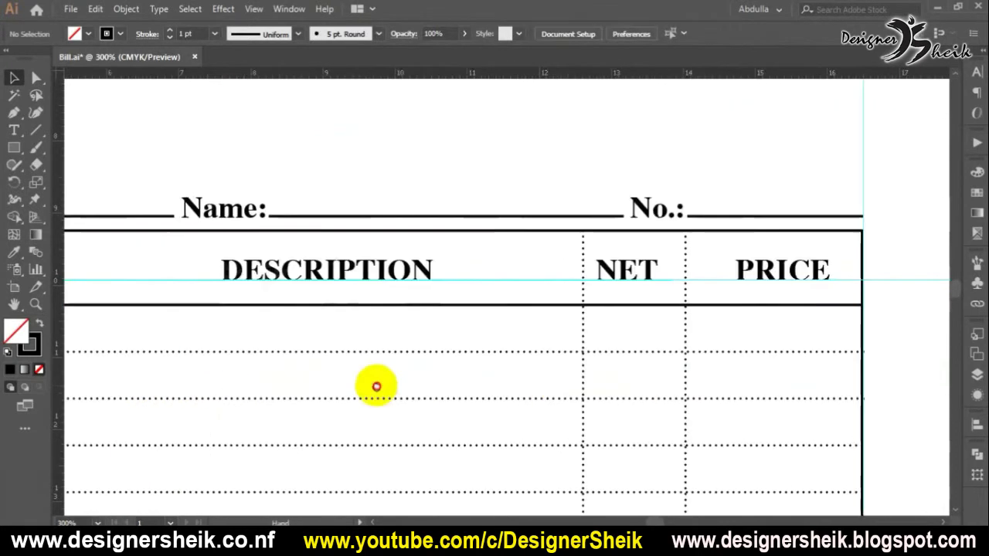
pyautogui.hscroll(3, 728, 388)
pyautogui.scroll(1, 667, 416)
pyautogui.scroll(1, 657, 407)
pyautogui.moveTo(595, 283); pyautogui.dragTo(615, 405)
pyautogui.scroll(3, 696, 359)
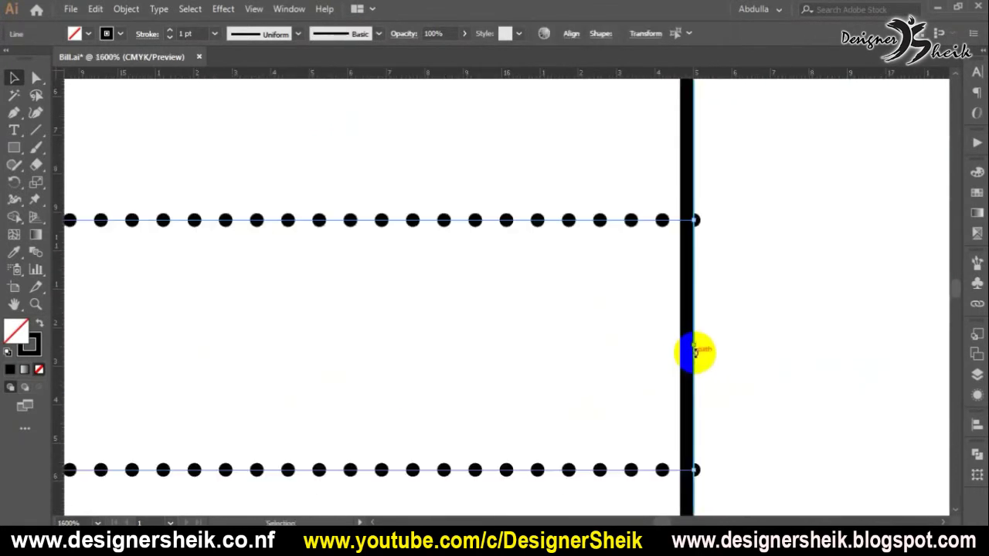
pyautogui.moveTo(688, 348); pyautogui.dragTo(688, 348)
pyautogui.scroll(-3, 688, 347)
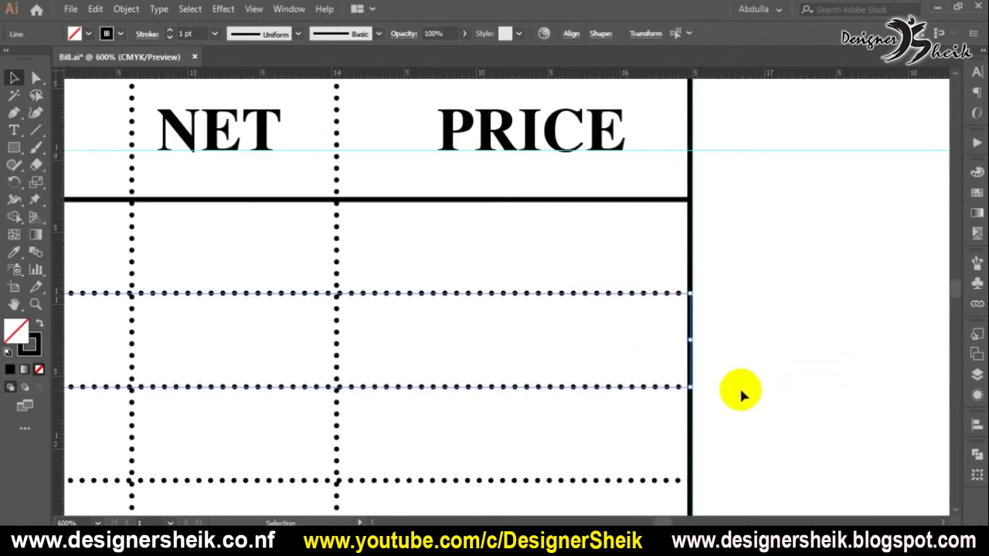
pyautogui.click(740, 388)
# Step: Move the QTY heading right to centre it within its column
pyautogui.scroll(-3, 740, 389)
pyautogui.scroll(-4, 739, 389)
pyautogui.scroll(-3, 740, 386)
pyautogui.scroll(-1, 739, 386)
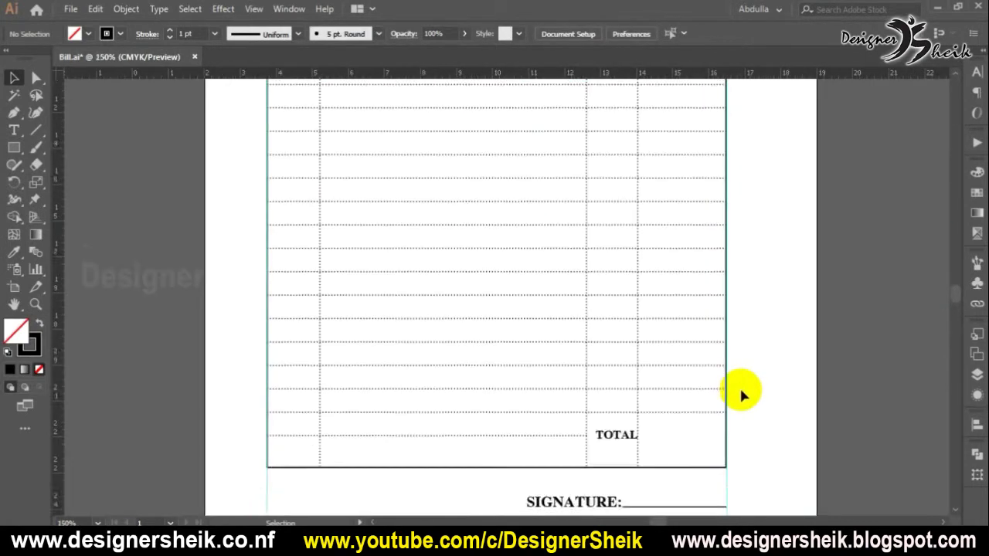
pyautogui.scroll(5, 669, 312)
pyautogui.scroll(2, 544, 276)
pyautogui.scroll(1, 545, 272)
pyautogui.scroll(5, 266, 272)
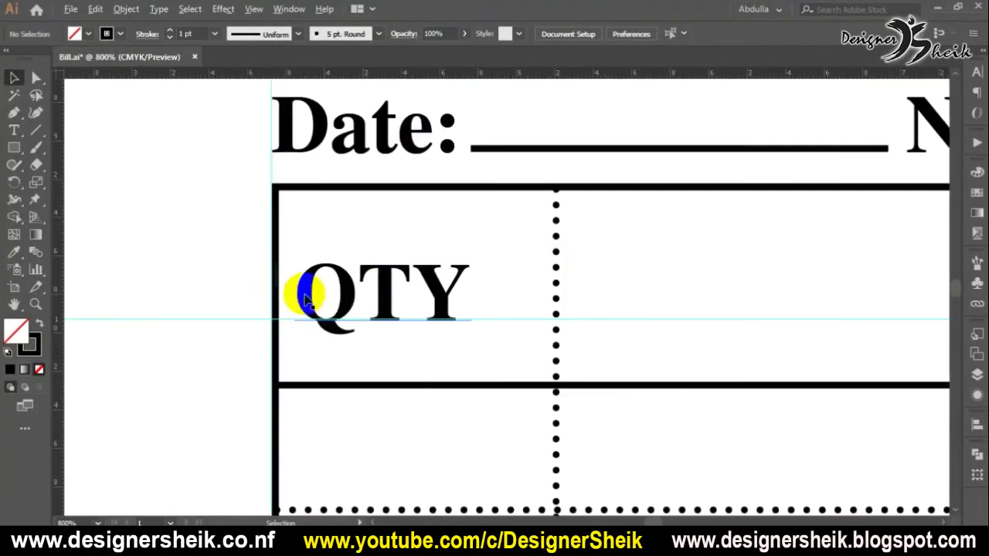
pyautogui.click(409, 294)
pyautogui.moveTo(363, 301); pyautogui.dragTo(375, 301)
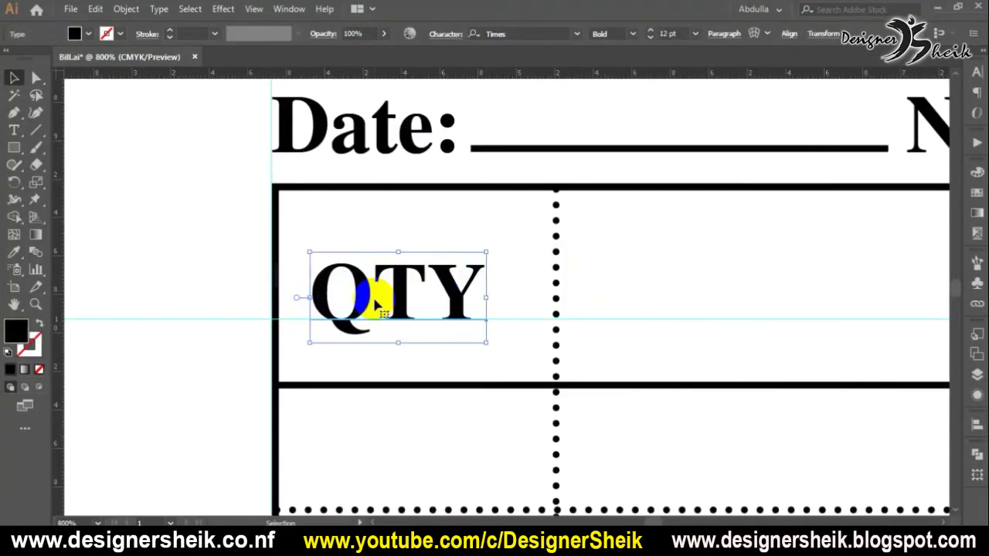
pyautogui.press('Right')
pyautogui.press('Right')
pyautogui.press('Right')
pyautogui.press('Left')
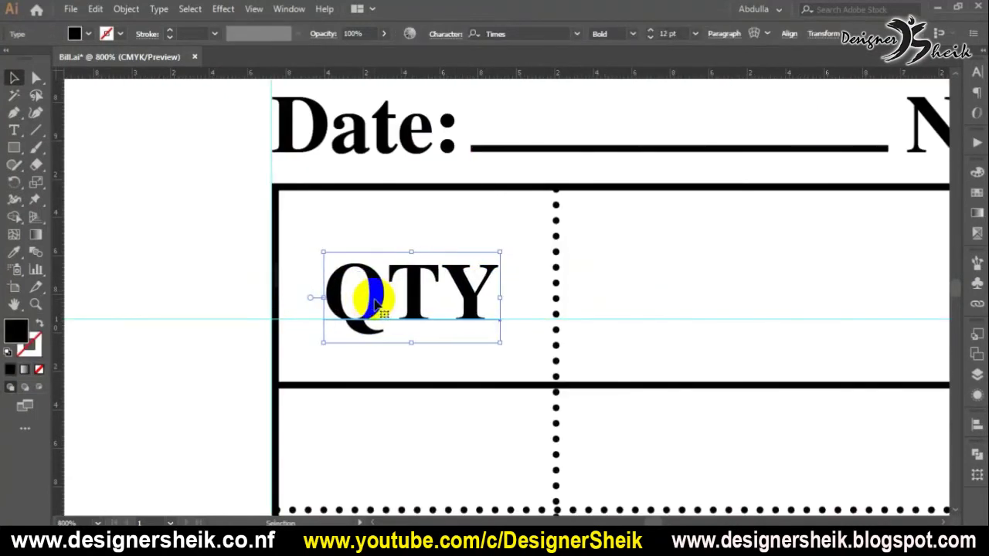
# Step: Place a vertical guide at the midpoint of the DESCRIPTION column and centre the DESCRIPTION heading on it
pyautogui.scroll(-5, 376, 305)
pyautogui.hscroll(3, 397, 273)
pyautogui.click(409, 290)
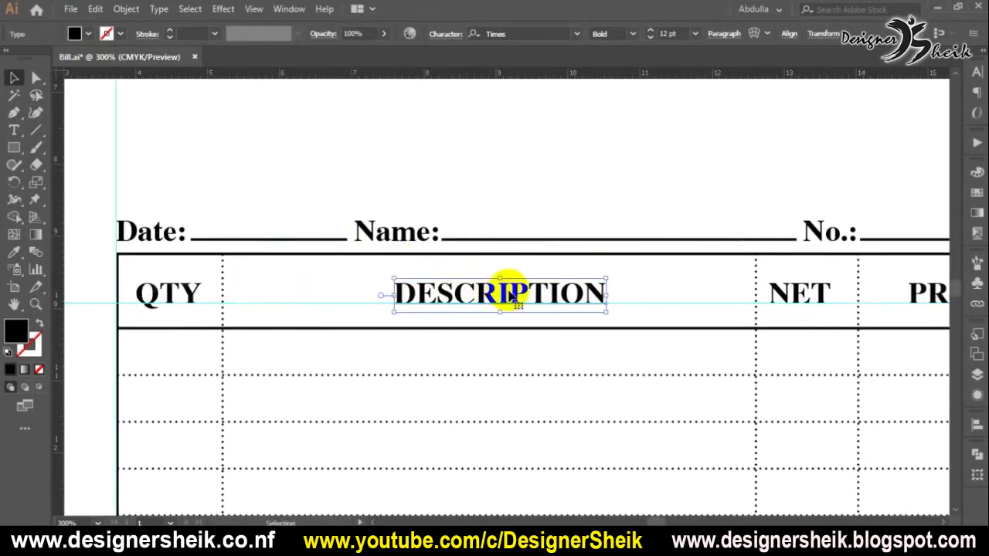
pyautogui.moveTo(193, 355); pyautogui.dragTo(775, 358)
pyautogui.moveTo(190, 343); pyautogui.dragTo(790, 357)
pyautogui.moveTo(56, 289); pyautogui.dragTo(491, 296)
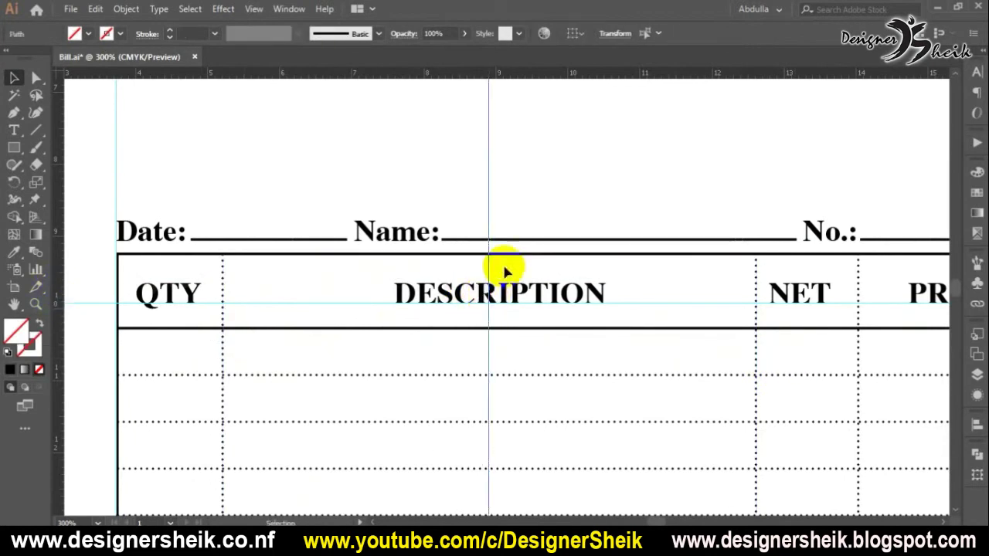
pyautogui.click(513, 294)
pyautogui.moveTo(515, 294); pyautogui.dragTo(510, 288)
# Step: Centre the NET heading on a vertical guide at its column's midpoint and shift the PRICE heading left within its column
pyautogui.hscroll(5, 533, 301)
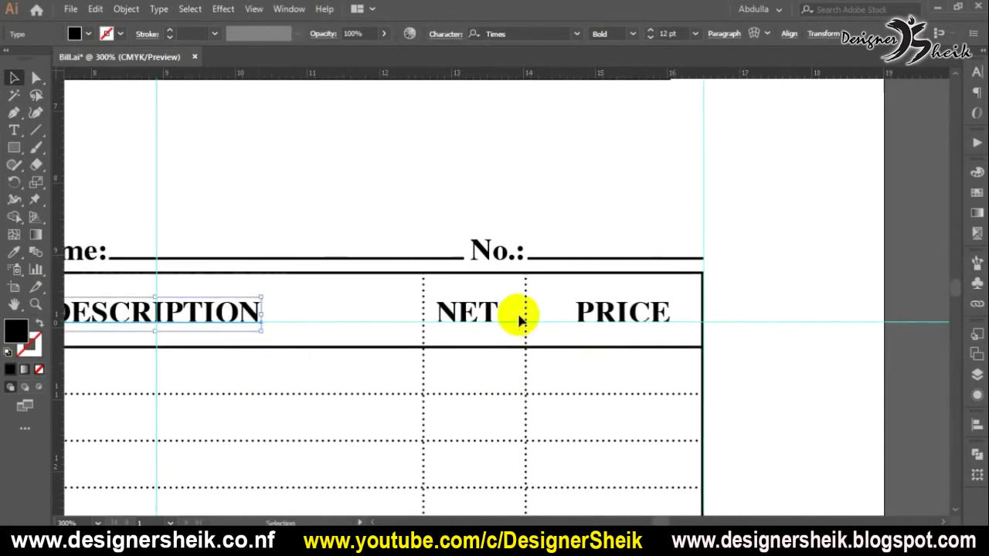
pyautogui.moveTo(407, 360); pyautogui.dragTo(575, 378)
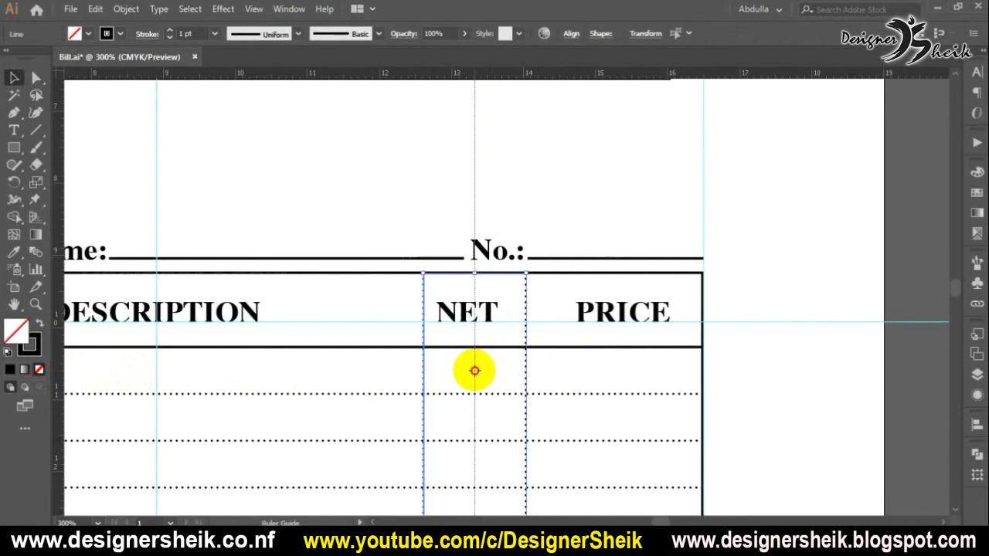
pyautogui.moveTo(474, 370); pyautogui.dragTo(474, 369)
pyautogui.click(494, 317)
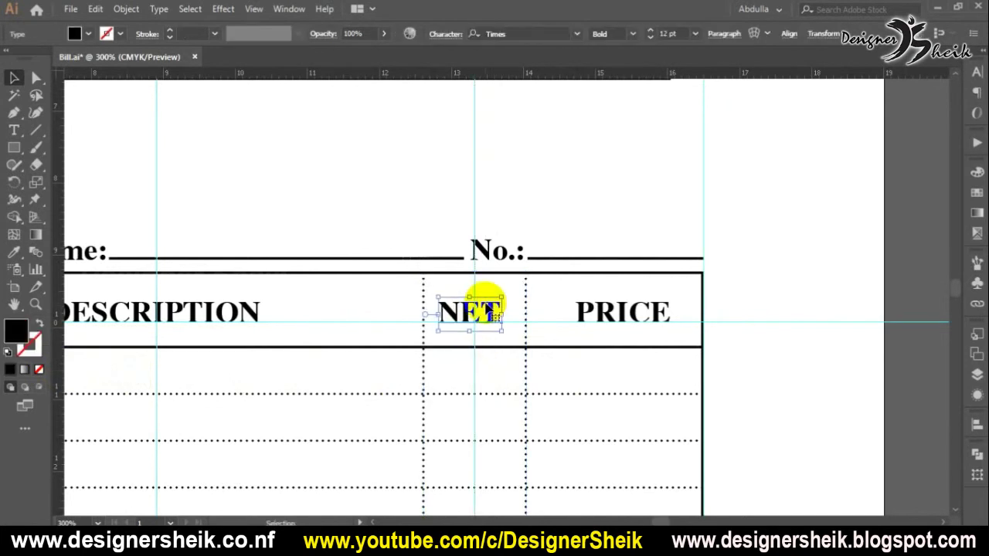
pyautogui.click(525, 369)
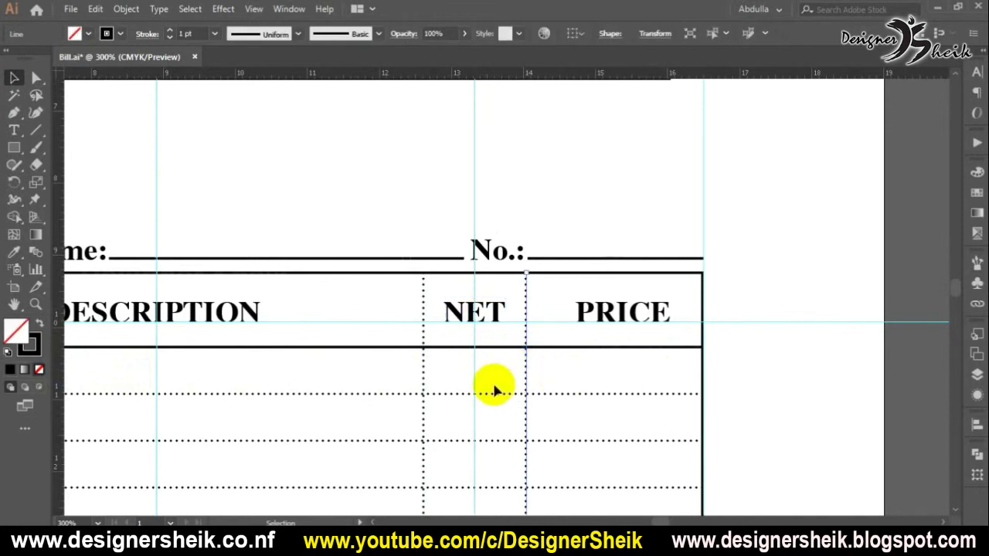
pyautogui.click(624, 313)
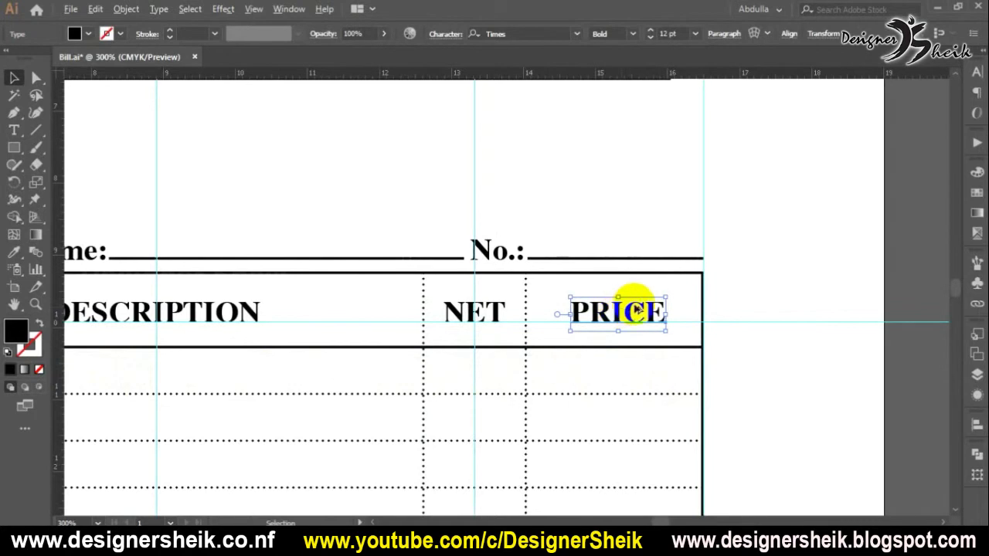
# Step: Delete all vertical and horizontal guides from the bill
pyautogui.scroll(-5, 635, 306)
pyautogui.click(764, 288)
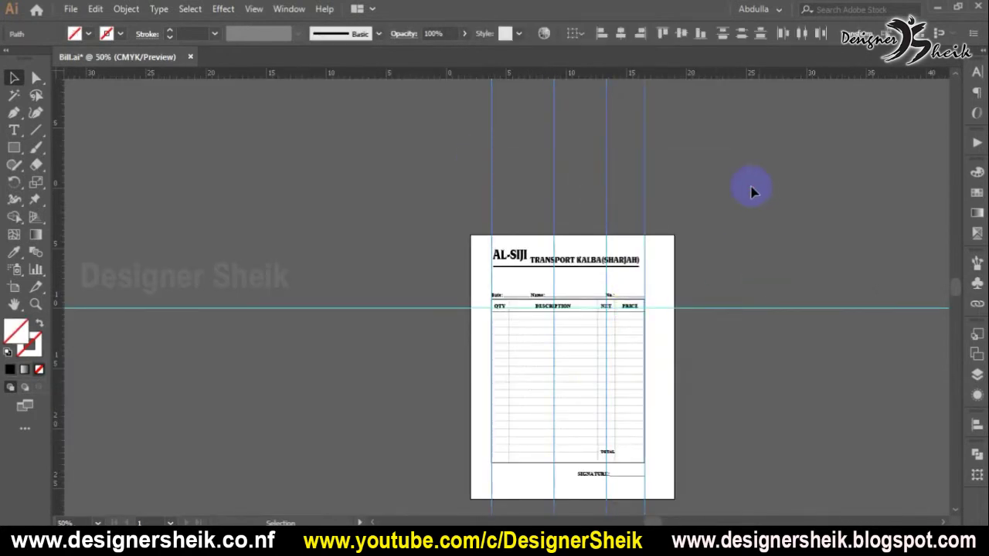
pyautogui.moveTo(517, 166); pyautogui.dragTo(659, 197)
pyautogui.press('Delete')
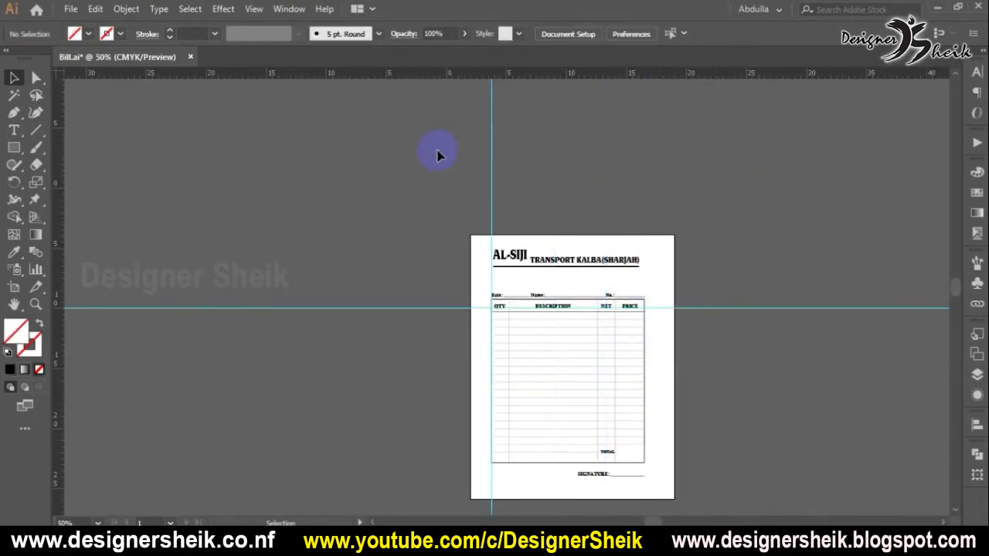
pyautogui.click(747, 307)
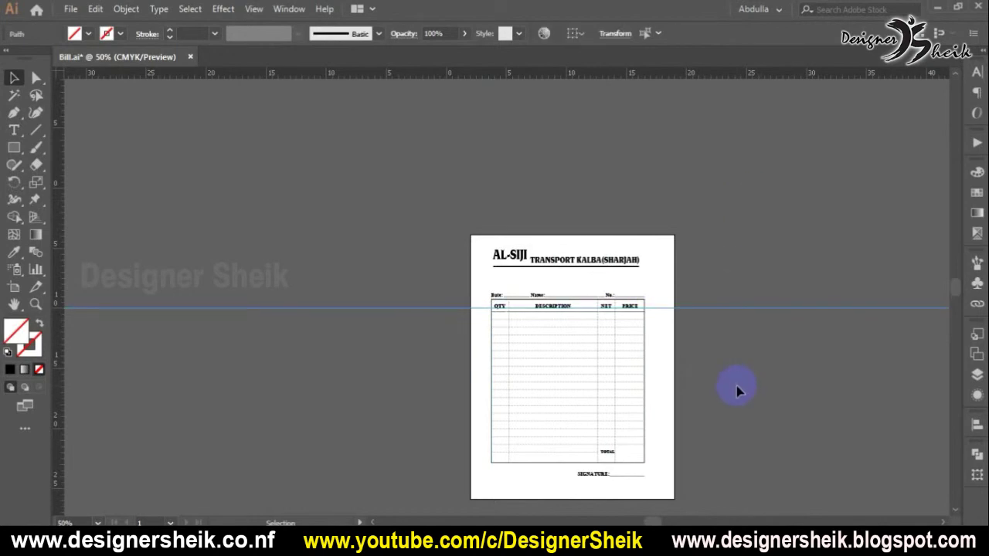
pyautogui.press('Delete')
# Step: Move the TOTAL label left and slightly down to centre it in the NET column, lining it up with the NET heading
pyautogui.scroll(-2, 679, 397)
pyautogui.scroll(4, 662, 391)
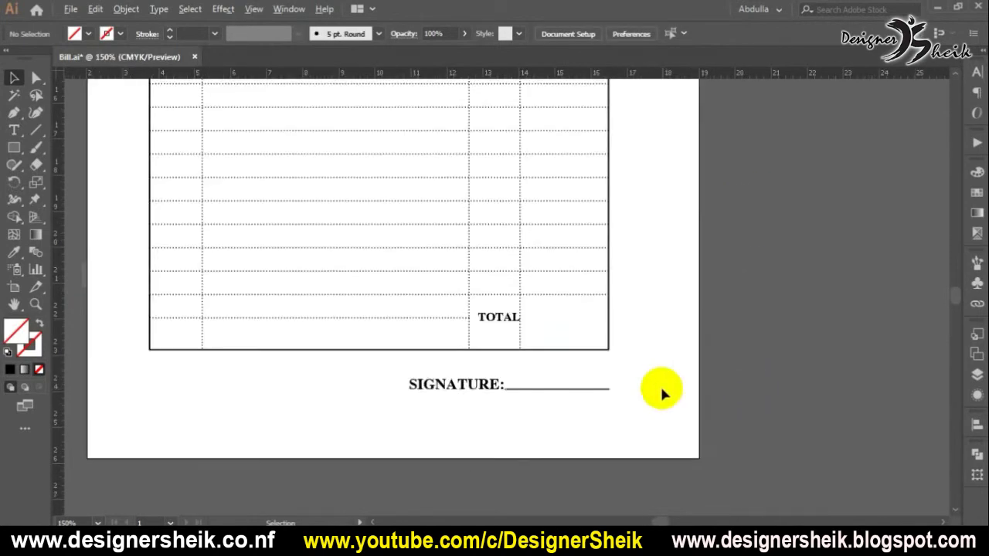
pyautogui.hscroll(-3, 587, 347)
pyautogui.scroll(3, 622, 318)
pyautogui.click(627, 318)
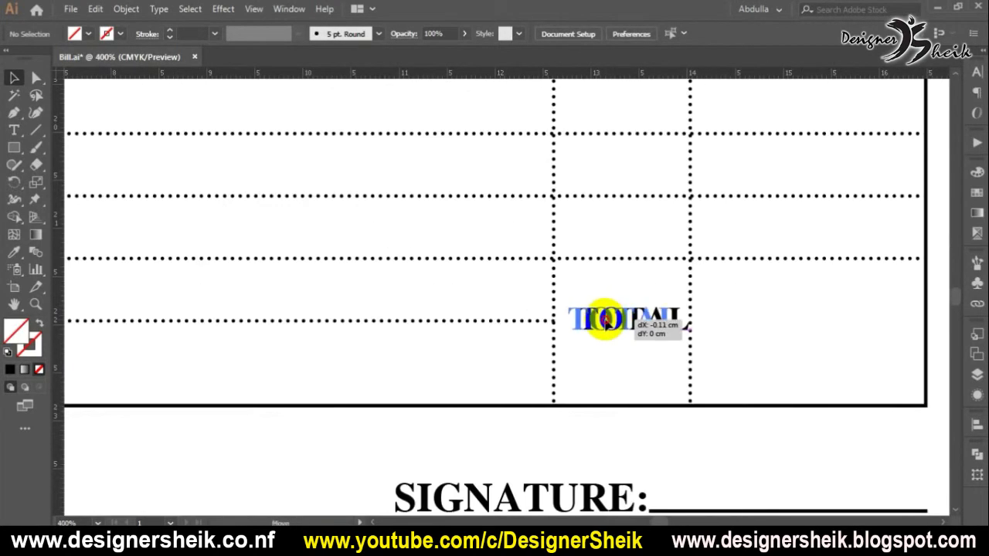
pyautogui.scroll(-3, 638, 322)
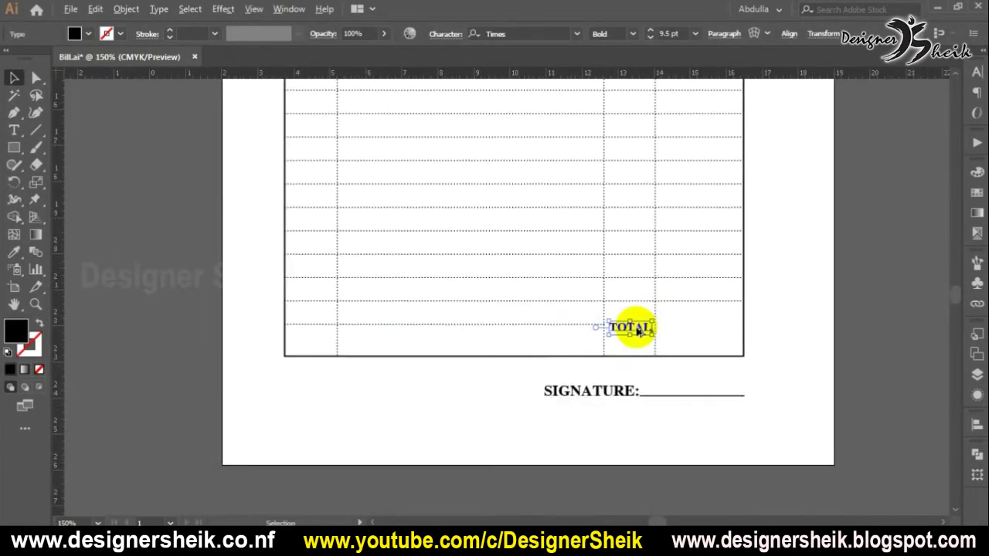
pyautogui.scroll(5, 636, 316)
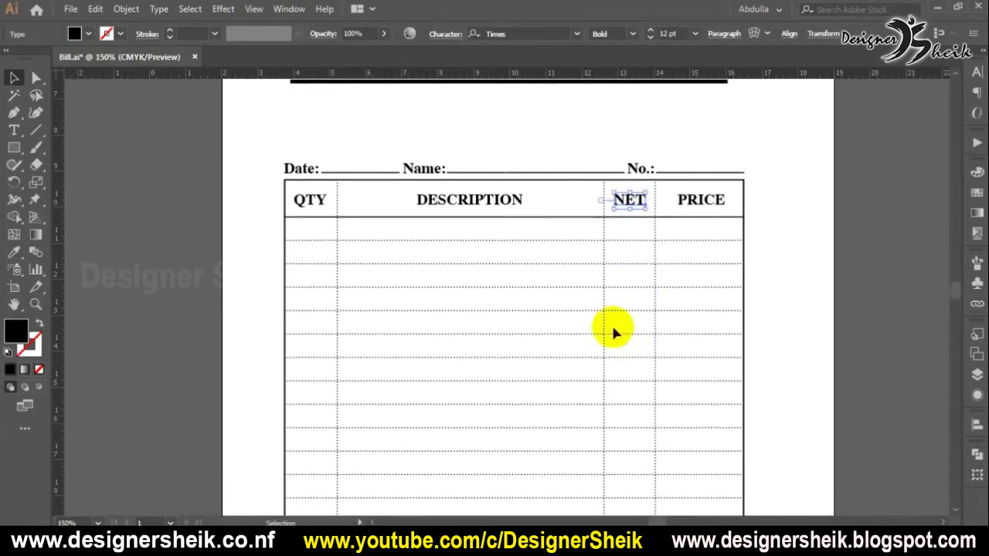
pyautogui.scroll(-5, 613, 332)
pyautogui.click(632, 425)
pyautogui.scroll(-3, 633, 429)
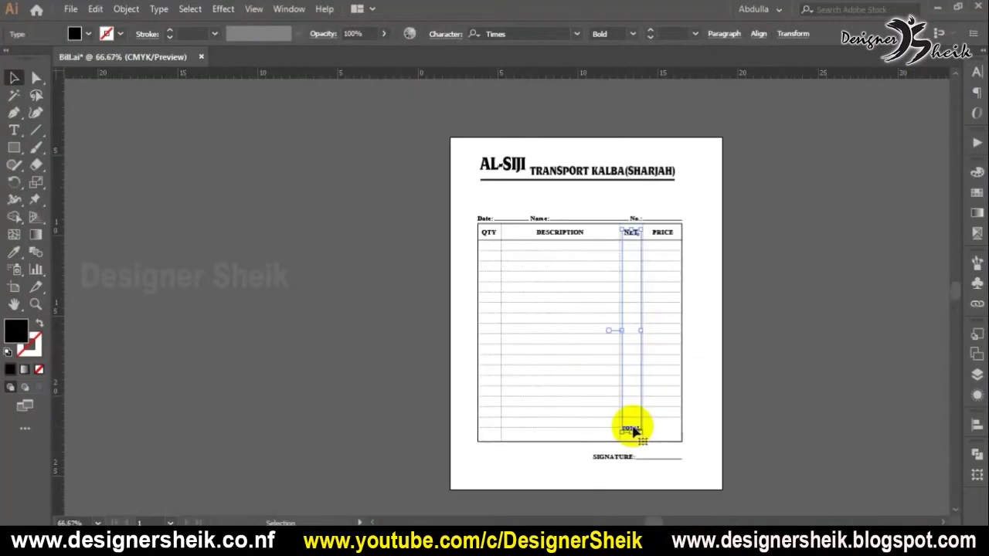
pyautogui.scroll(3, 644, 435)
pyautogui.click(681, 448)
pyautogui.scroll(3, 690, 463)
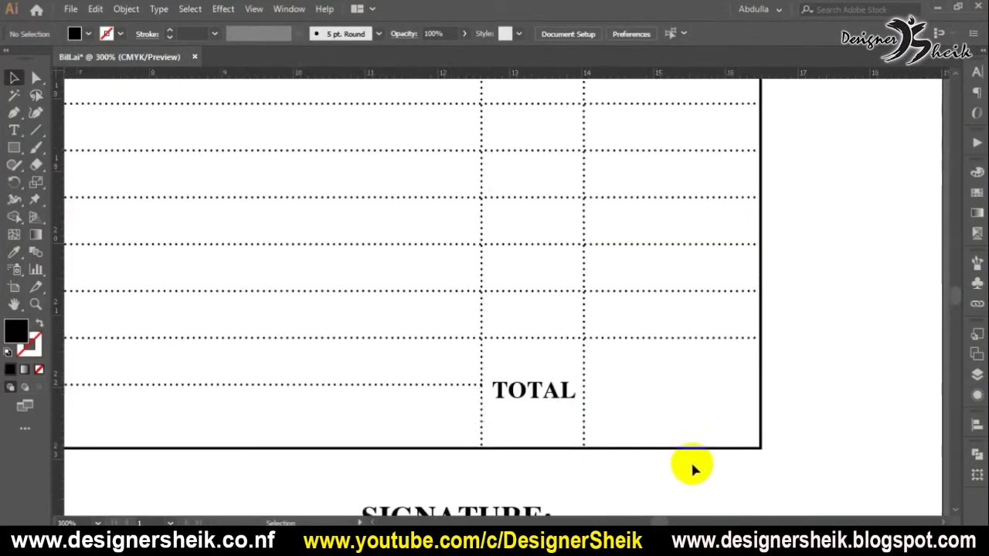
# Step: Move the SIGNATURE label left to leave a gap before its underline
pyautogui.scroll(-1, 699, 415)
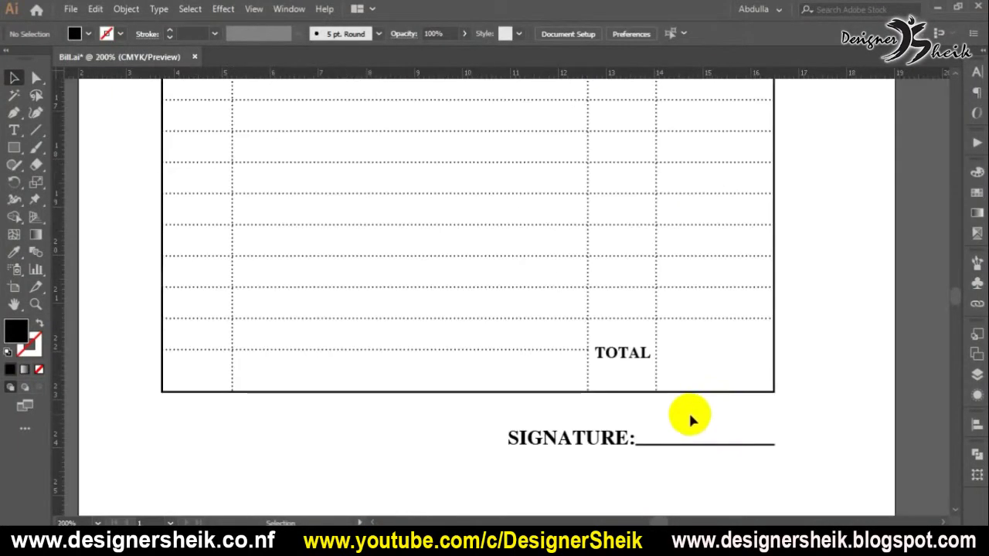
pyautogui.click(626, 437)
pyautogui.scroll(4, 618, 440)
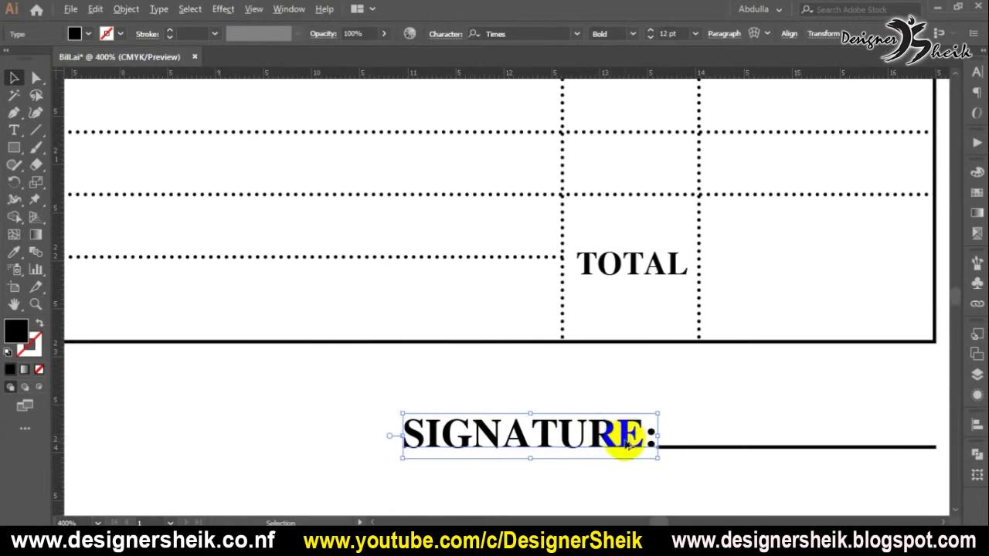
pyautogui.scroll(3, 628, 438)
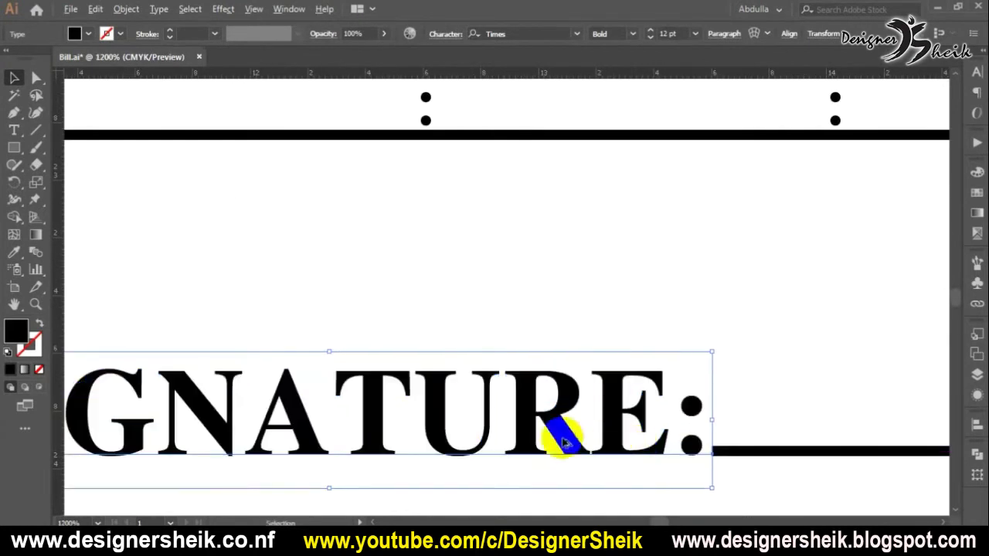
pyautogui.scroll(-3, 554, 441)
pyautogui.click(749, 423)
pyautogui.moveTo(538, 440); pyautogui.dragTo(519, 443)
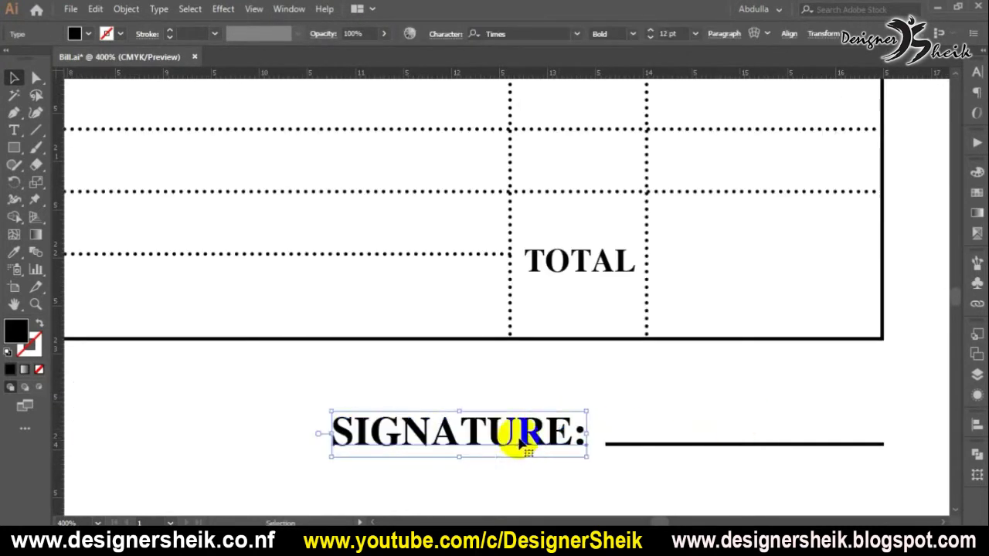
# Step: Extend the left end of the signature line to just beside the SIGNATURE label's colon
pyautogui.click(627, 438)
pyautogui.click(627, 445)
pyautogui.moveTo(606, 444); pyautogui.dragTo(591, 444)
pyautogui.click(631, 424)
# Step: Duplicate the DESCRIPTION heading into the space above the Name line and replace its text with "Mob.:" and the phone number
pyautogui.scroll(-4, 630, 424)
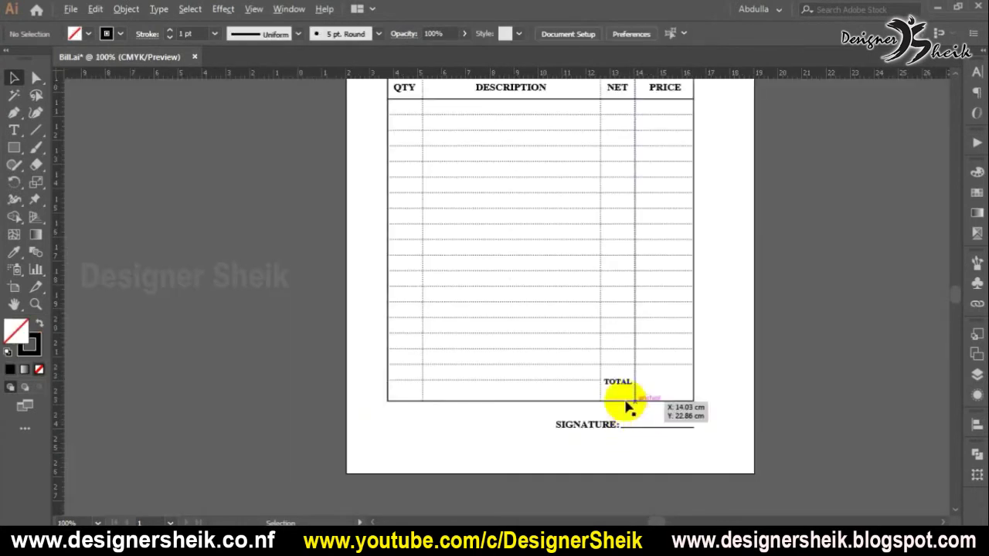
pyautogui.scroll(-1, 618, 379)
pyautogui.scroll(2, 578, 282)
pyautogui.scroll(3, 561, 304)
pyautogui.moveTo(502, 353); pyautogui.dragTo(485, 261)
pyautogui.doubleClick(485, 260)
pyautogui.doubleClick(485, 261)
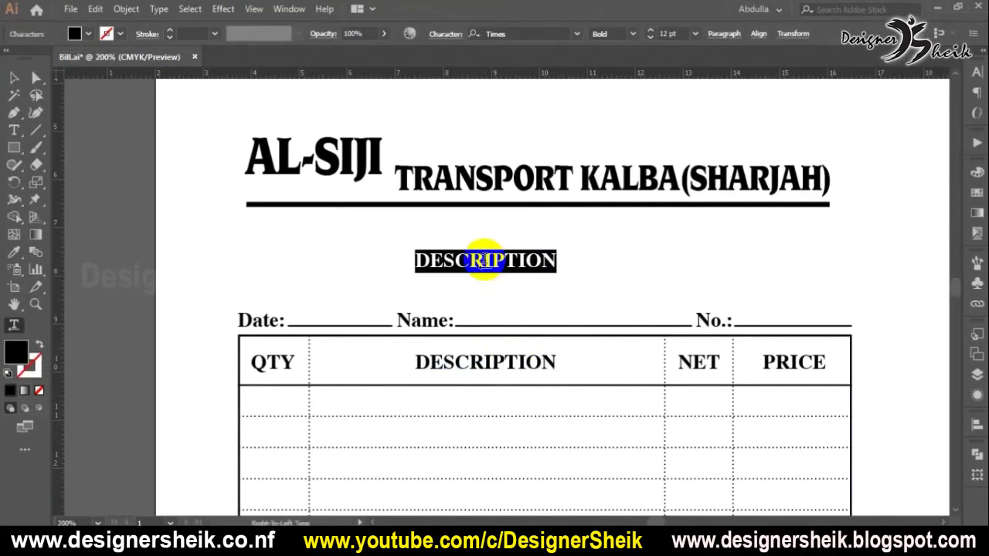
pyautogui.write('m')
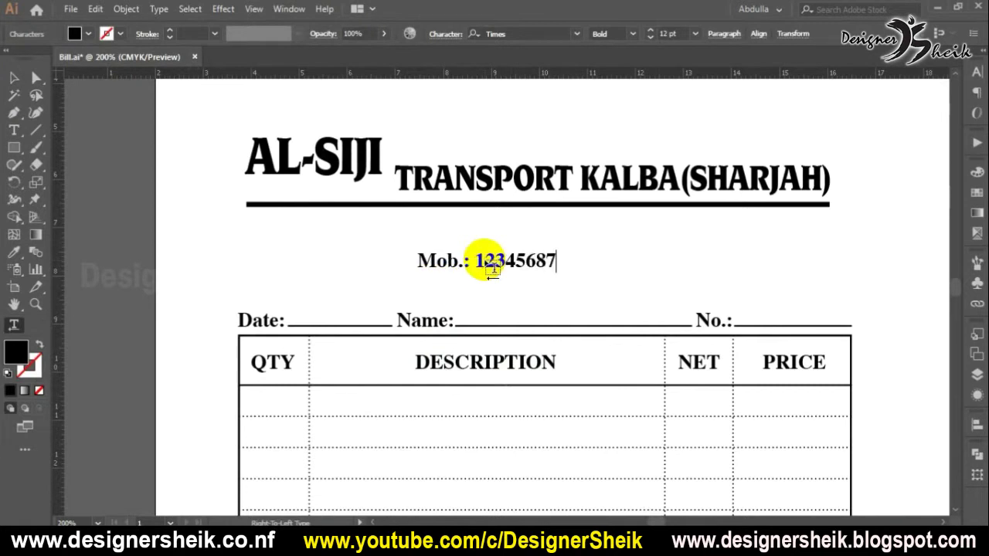
pyautogui.hotkey('ctrl', 'a')
pyautogui.press('Escape')
# Step: Move the mobile number line right so that it sits roughly centred beneath the company heading
pyautogui.moveTo(468, 262); pyautogui.dragTo(512, 263)
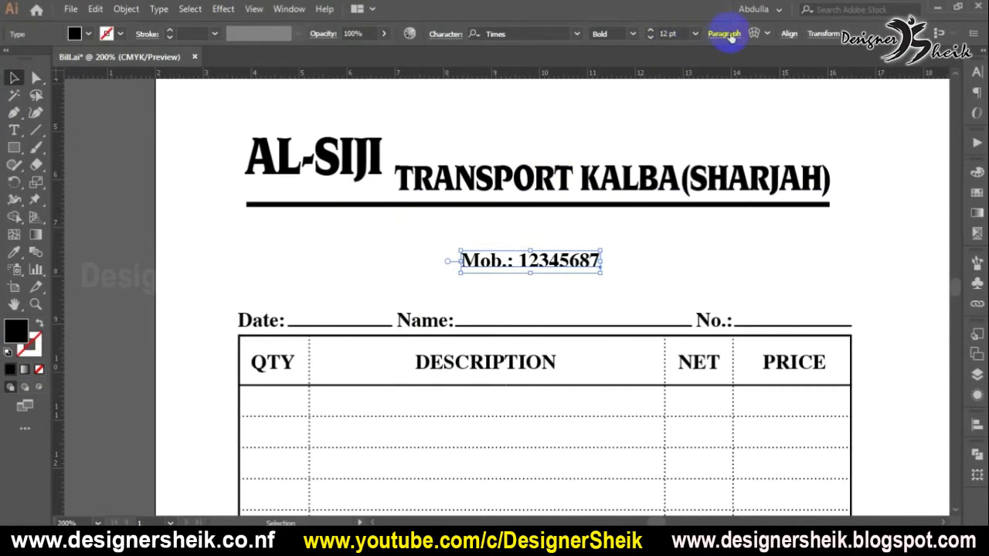
pyautogui.click(788, 34)
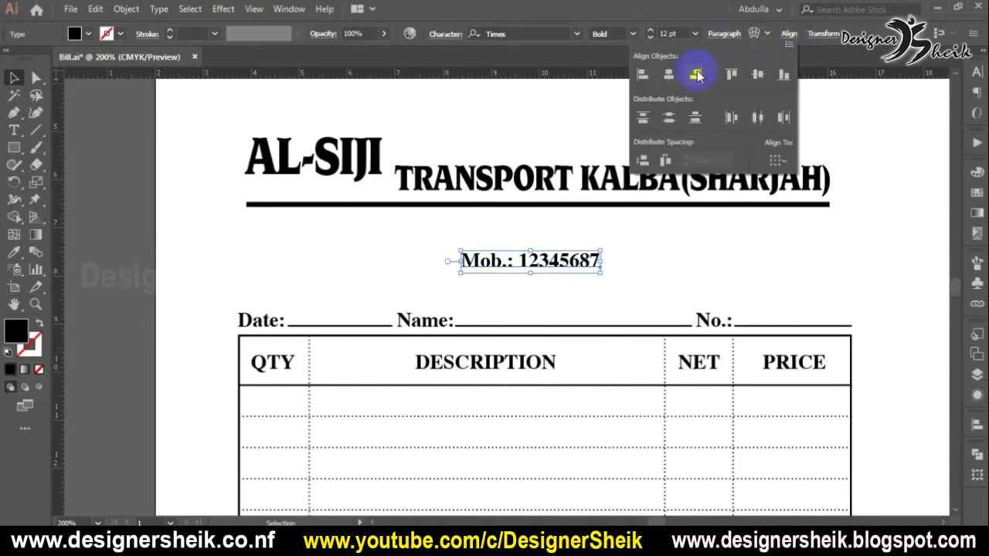
pyautogui.click(801, 252)
pyautogui.scroll(-1, 587, 255)
pyautogui.click(678, 243)
pyautogui.scroll(-3, 678, 243)
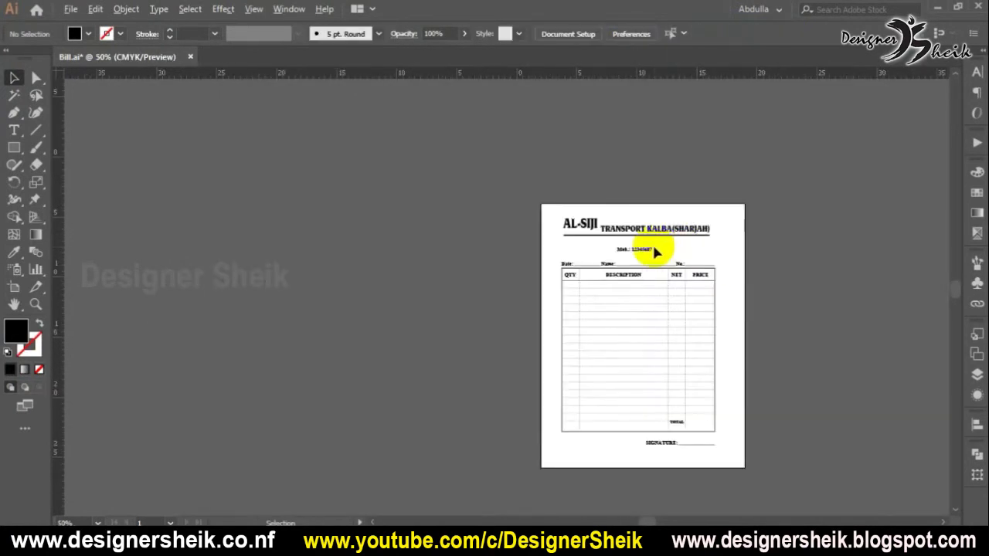
# Step: Lower AL-SIJI to the baseline of TRANSPORT KALBA(SHARJAH) and group the heading texts with their underline
pyautogui.scroll(5, 656, 249)
pyautogui.moveTo(415, 163); pyautogui.dragTo(421, 185)
pyautogui.scroll(-2, 440, 249)
pyautogui.moveTo(338, 159); pyautogui.dragTo(893, 253)
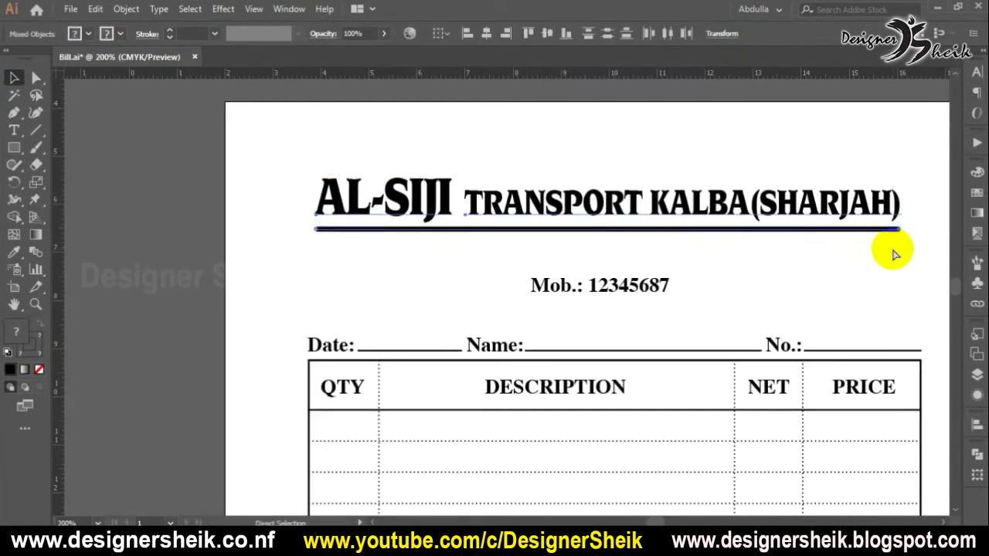
pyautogui.hotkey('ctrl', 'g')
# Step: Group the whole bill and centre it horizontally and vertically on the artboard
pyautogui.scroll(-4, 562, 234)
pyautogui.moveTo(437, 185); pyautogui.dragTo(695, 448)
pyautogui.hotkey('ctrl', 'g')
pyautogui.scroll(2, 600, 220)
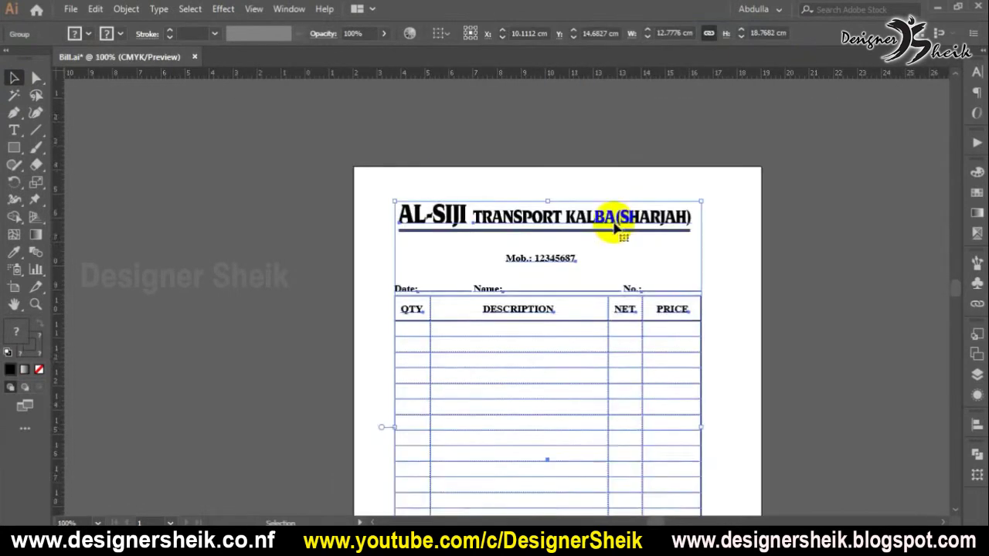
pyautogui.scroll(1, 600, 221)
pyautogui.click(438, 34)
pyautogui.click(471, 35)
pyautogui.click(482, 82)
pyautogui.click(486, 33)
pyautogui.click(546, 33)
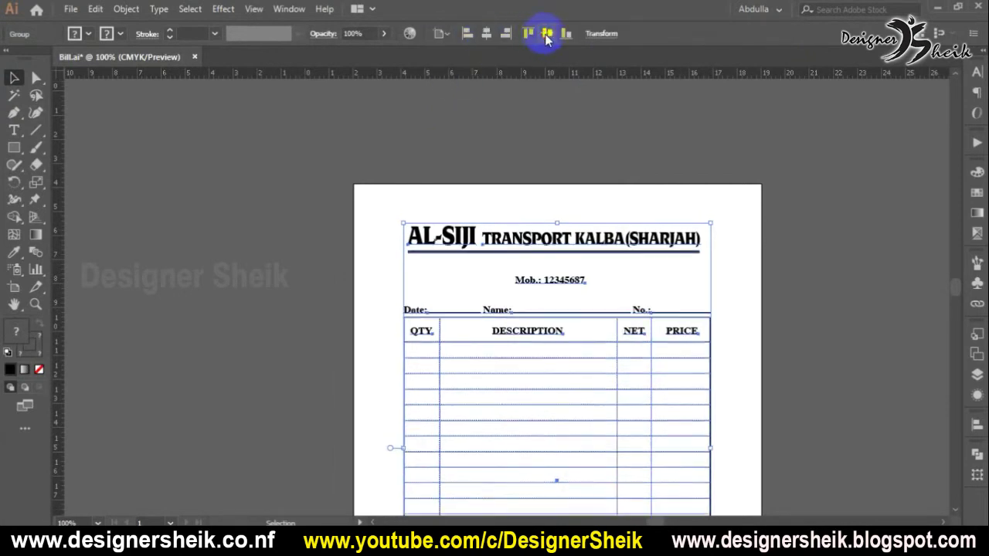
# Step: Ungroup the bill artwork and clear the selection
pyautogui.hotkey('ctrl', '-')
pyautogui.hotkey('ctrl', '-')
pyautogui.rightClick(565, 204)
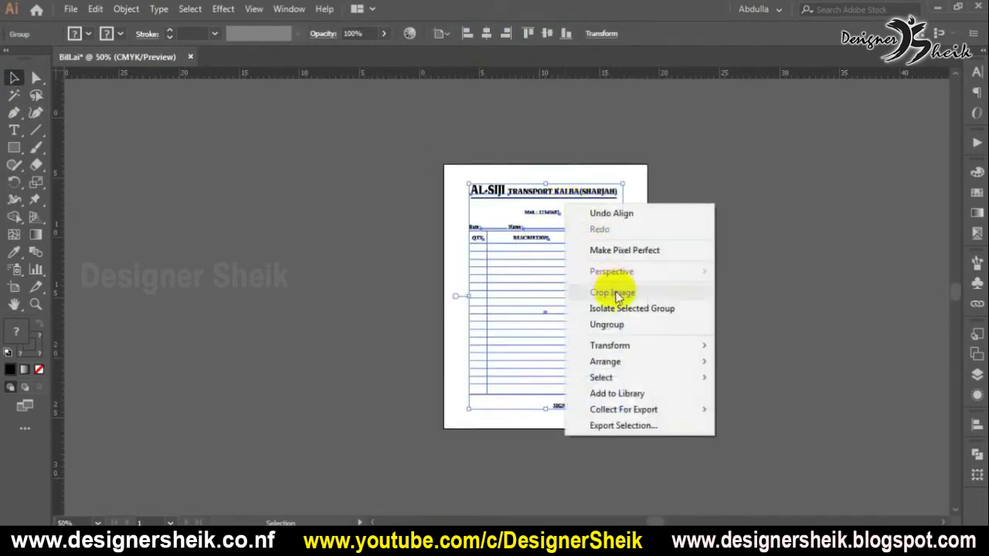
pyautogui.click(617, 325)
pyautogui.scroll(2, 583, 246)
pyautogui.click(717, 260)
# Step: Centre the company heading group horizontally on the artboard
pyautogui.scroll(1, 453, 168)
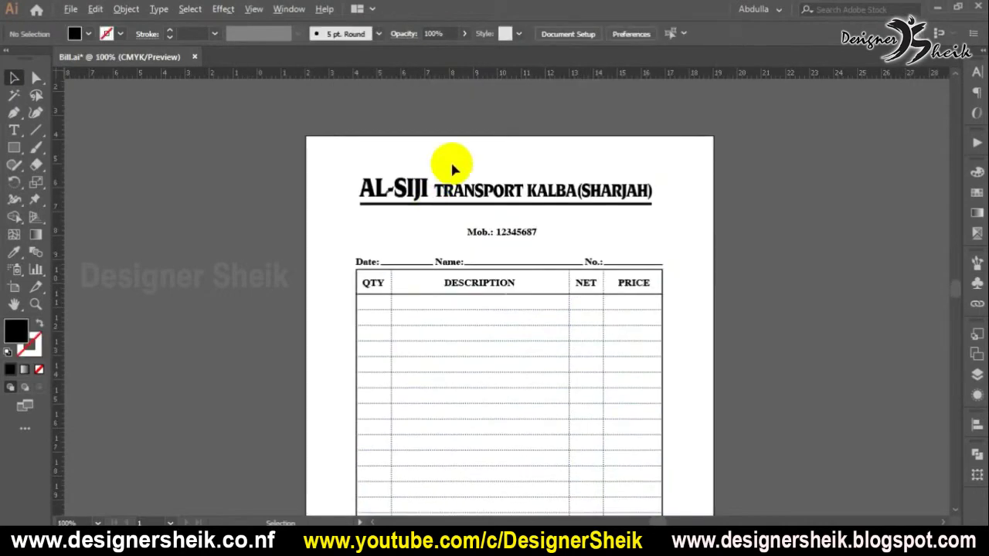
pyautogui.scroll(2, 450, 159)
pyautogui.click(555, 242)
pyautogui.click(486, 35)
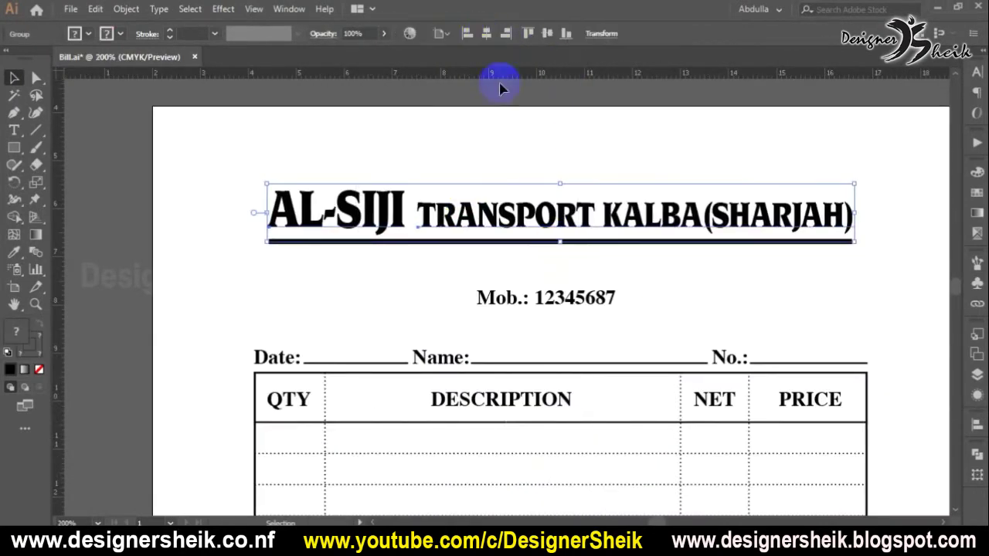
# Step: Align the mobile number line to the artboard's horizontal centre
pyautogui.click(579, 298)
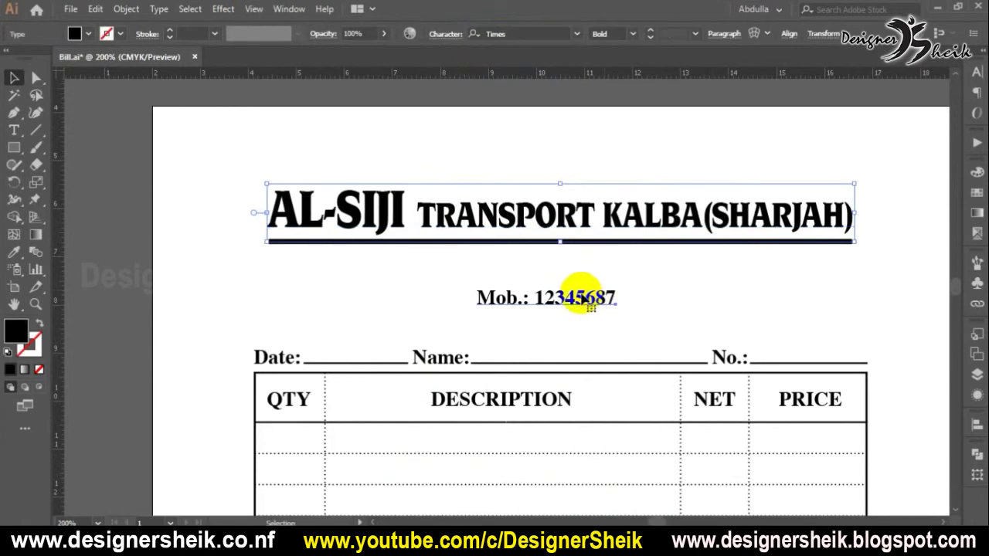
pyautogui.click(784, 34)
pyautogui.click(774, 161)
pyautogui.click(782, 213)
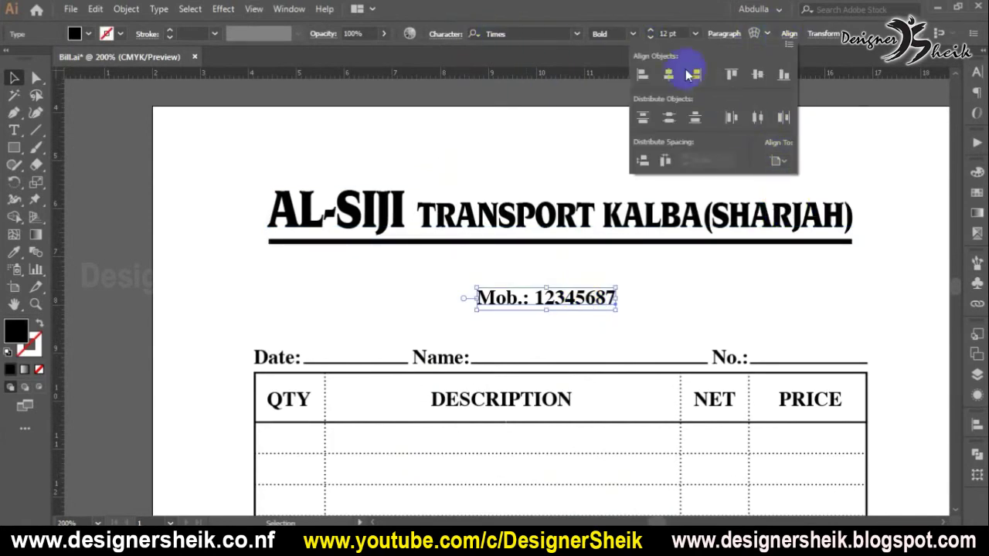
pyautogui.click(669, 73)
pyautogui.click(669, 270)
# Step: Move the mobile number line up towards the heading's underline and shift both down together, closer to the Date and Name line
pyautogui.moveTo(583, 303); pyautogui.dragTo(581, 280)
pyautogui.moveTo(473, 154); pyautogui.dragTo(558, 302)
pyautogui.click(666, 330)
pyautogui.scroll(-2, 516, 296)
pyautogui.click(603, 308)
pyautogui.scroll(-1, 525, 293)
pyautogui.moveTo(685, 346); pyautogui.dragTo(662, 229)
pyautogui.scroll(1, 575, 291)
pyautogui.scroll(-1, 575, 295)
# Step: Group all the bill artwork and save the file
pyautogui.hotkey('ctrl', '-')
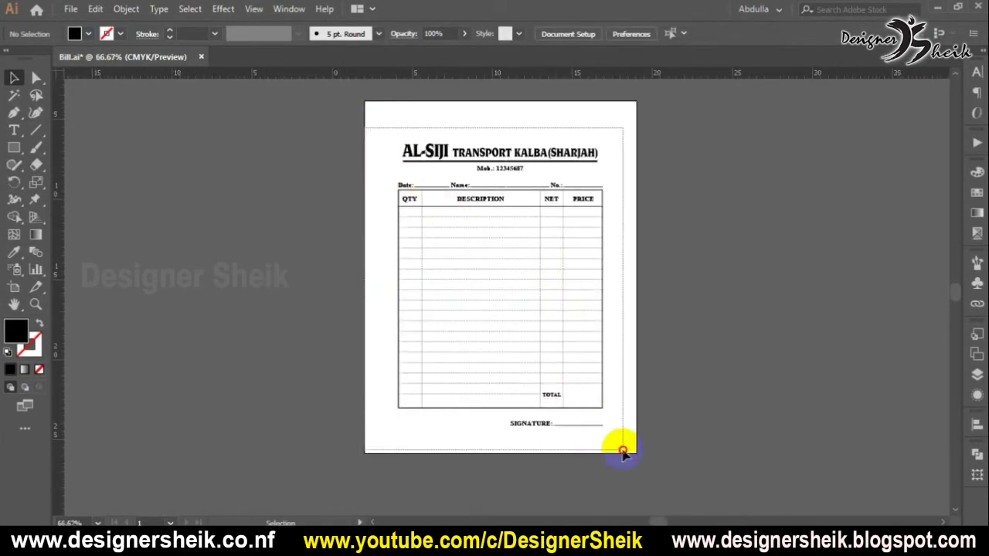
pyautogui.hotkey('ctrl', 'a')
pyautogui.hotkey('ctrl', '+')
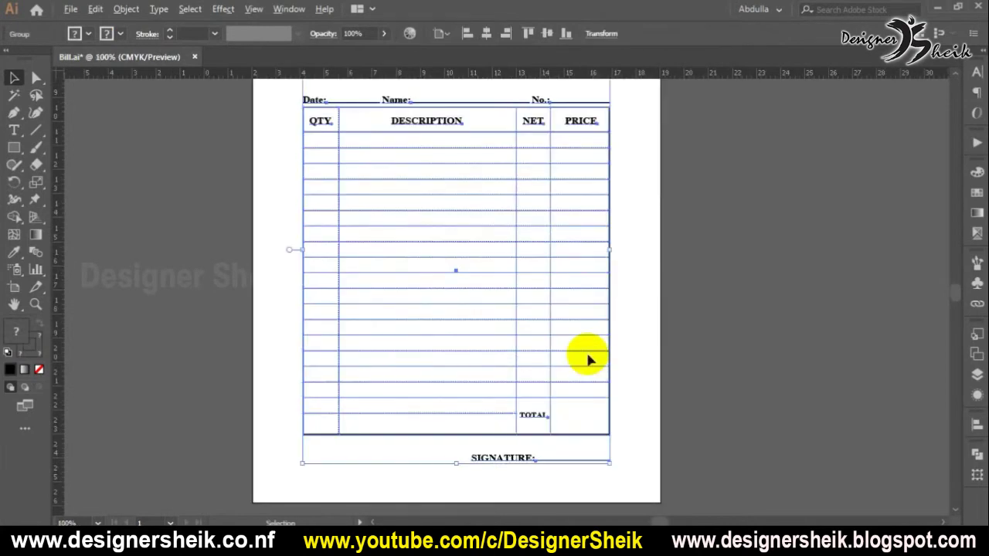
pyautogui.scroll(-1, 588, 358)
pyautogui.hotkey('ctrl', '-')
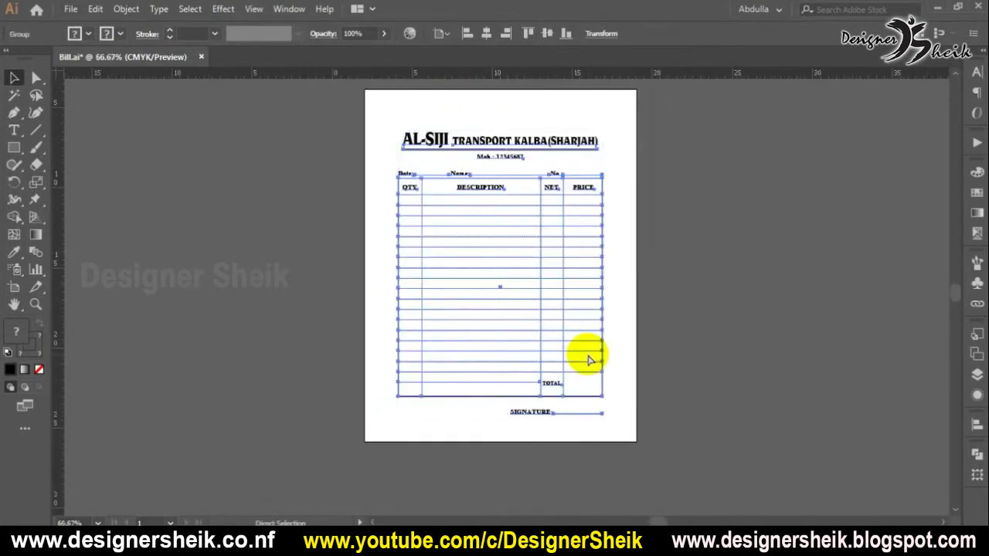
pyautogui.hotkey('ctrl', '+')
pyautogui.hotkey('ctrl', '0')
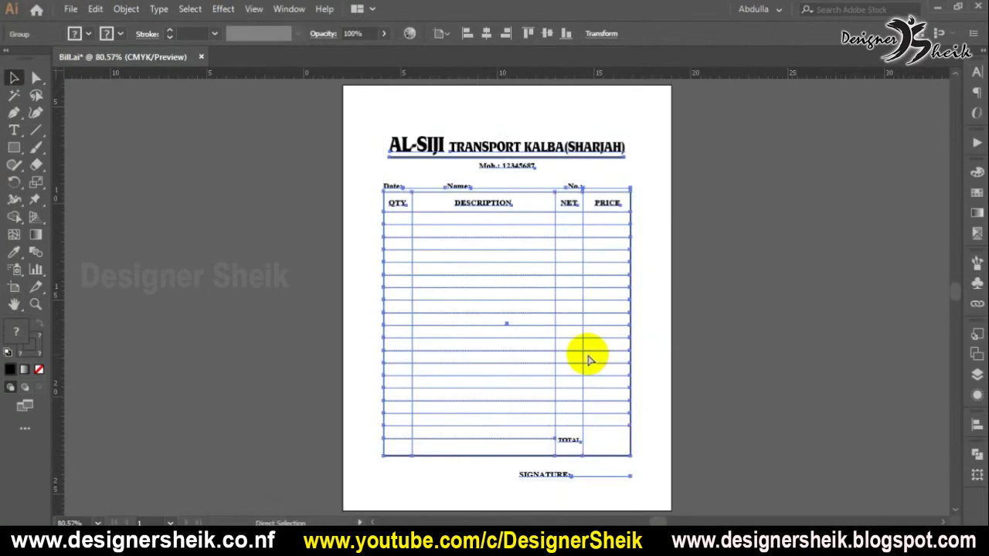
pyautogui.click(651, 363)
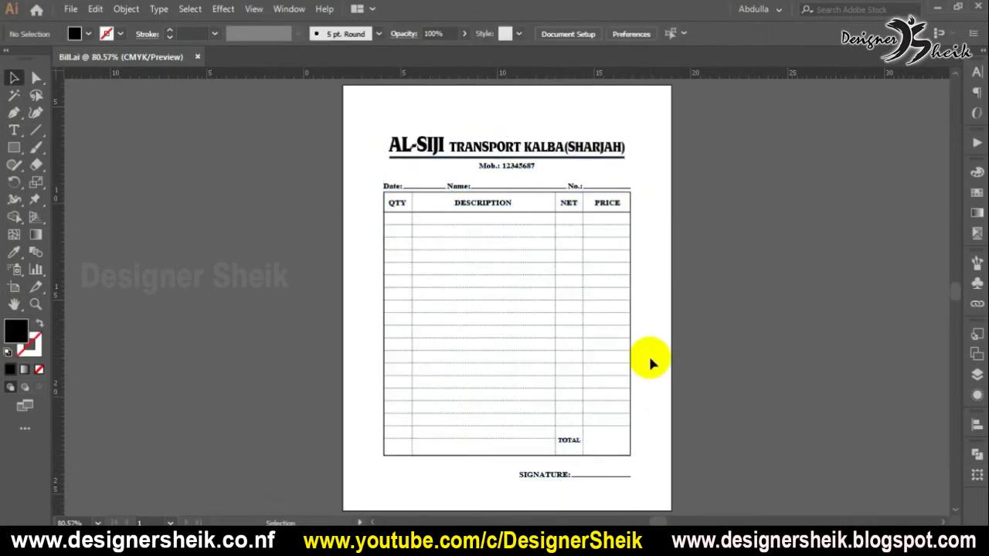